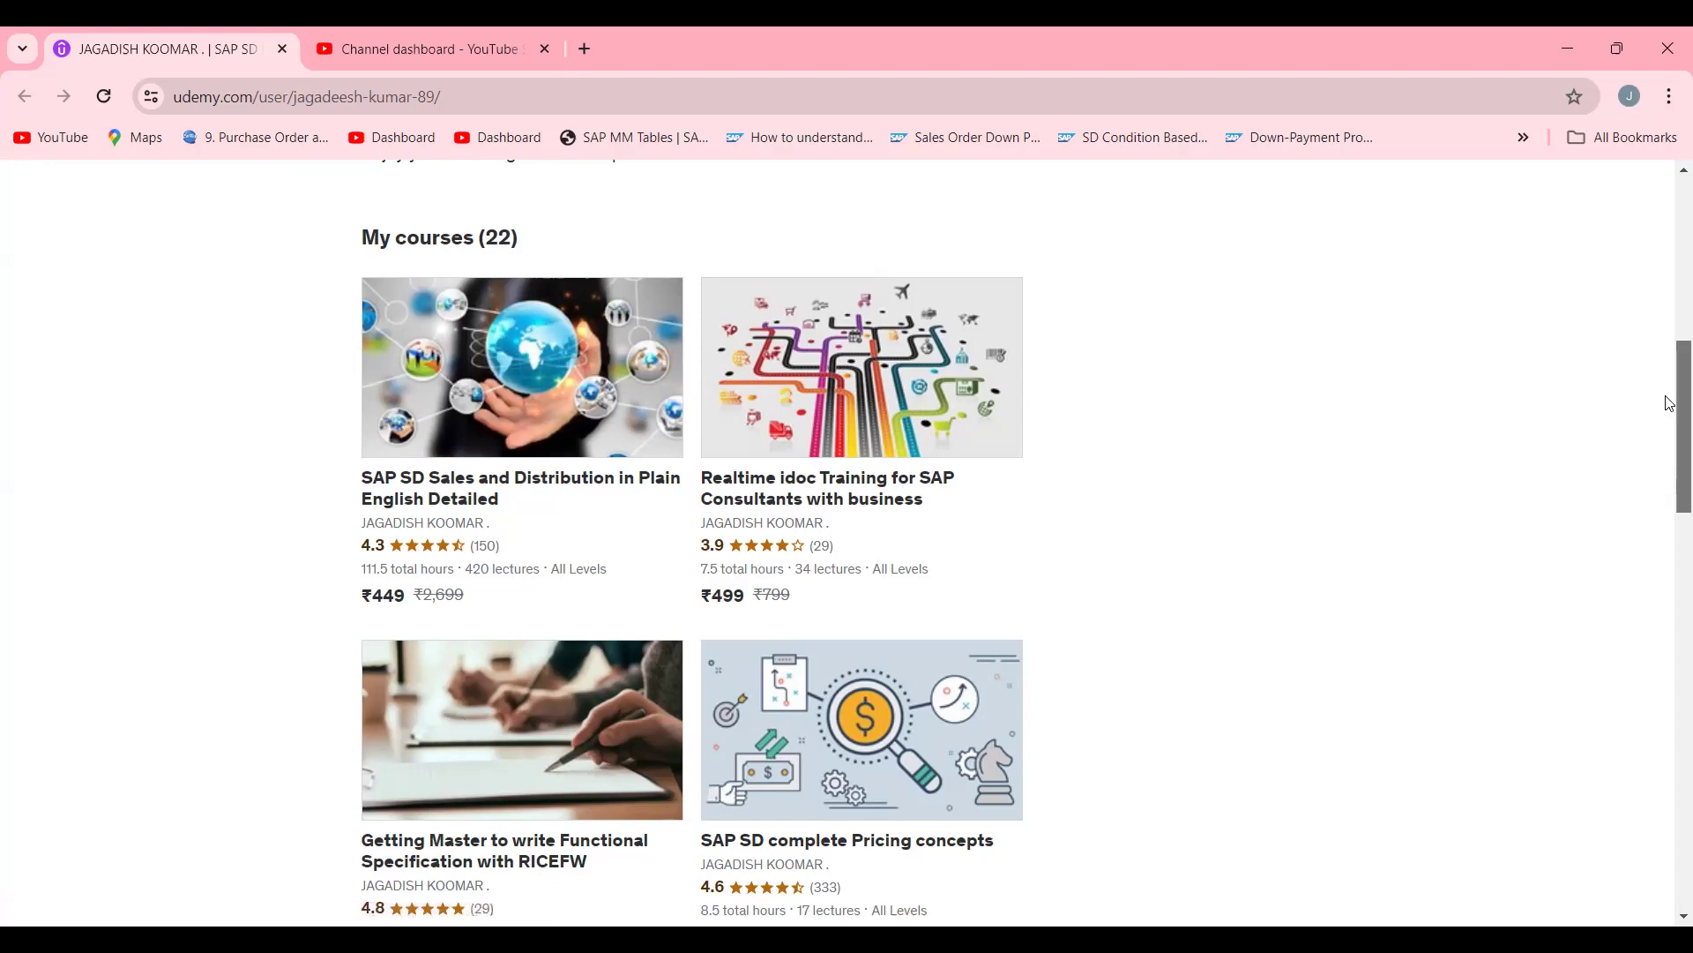
scroll(1669, 608, down, 3)
drag(1669, 608, 1621, 169)
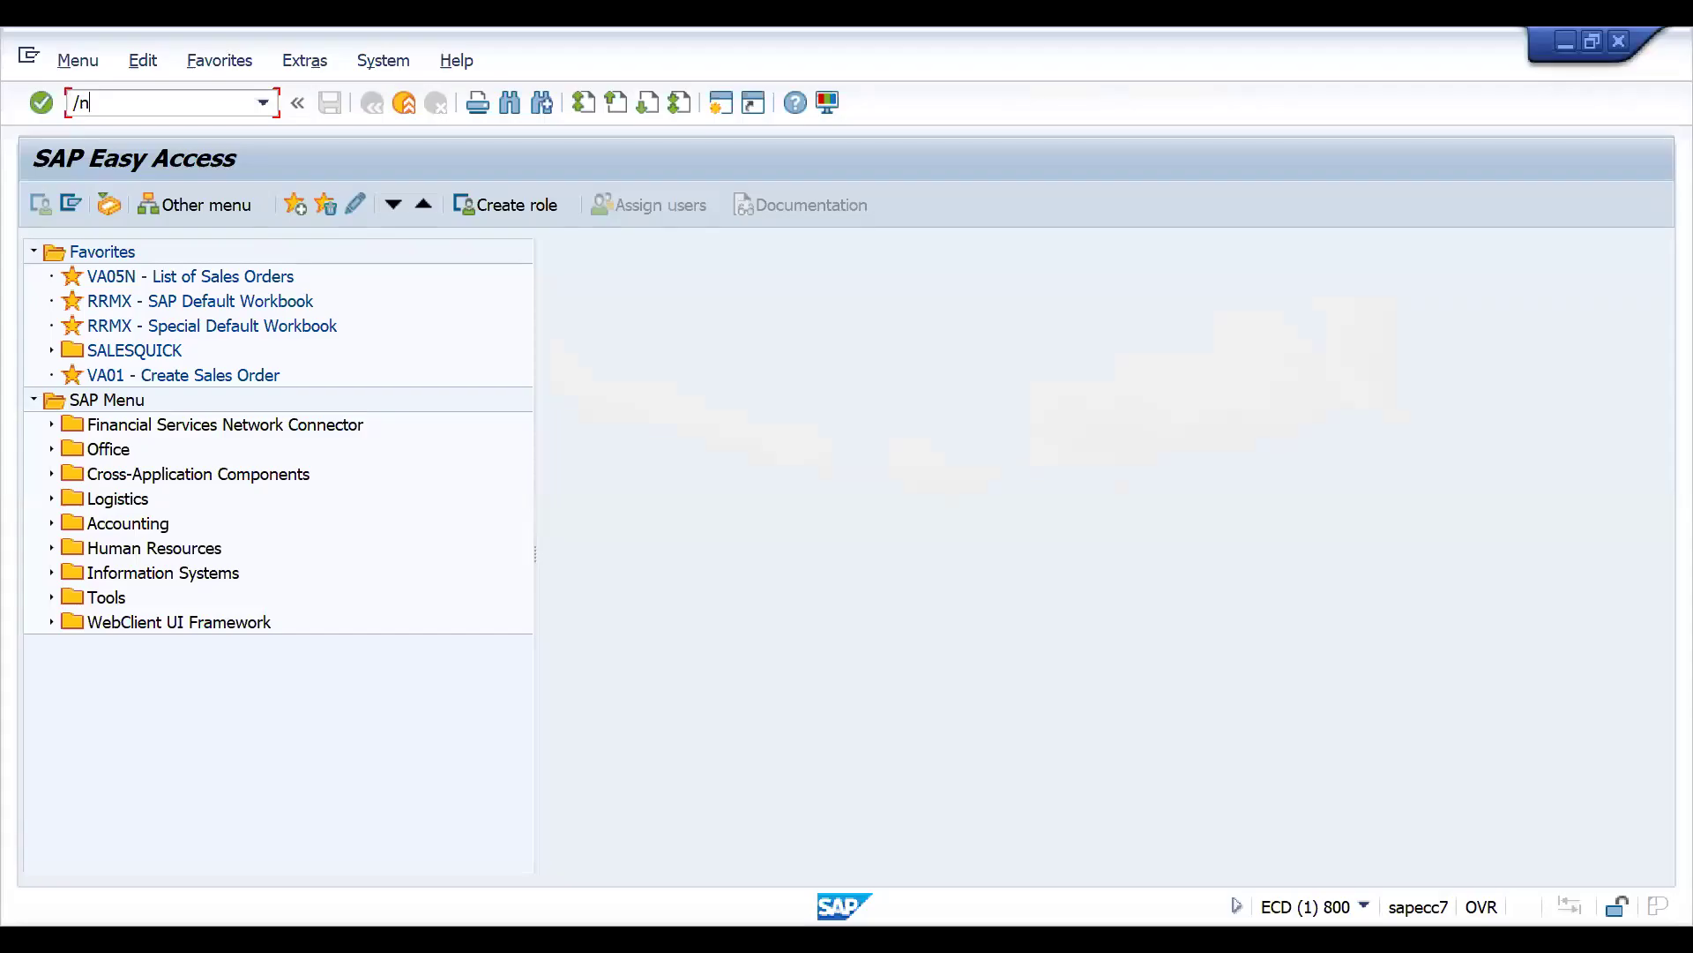
Start a sales order in transaction VA01 with order type OR and enter the sold-to party's customer number
text(va01)
key(Return)
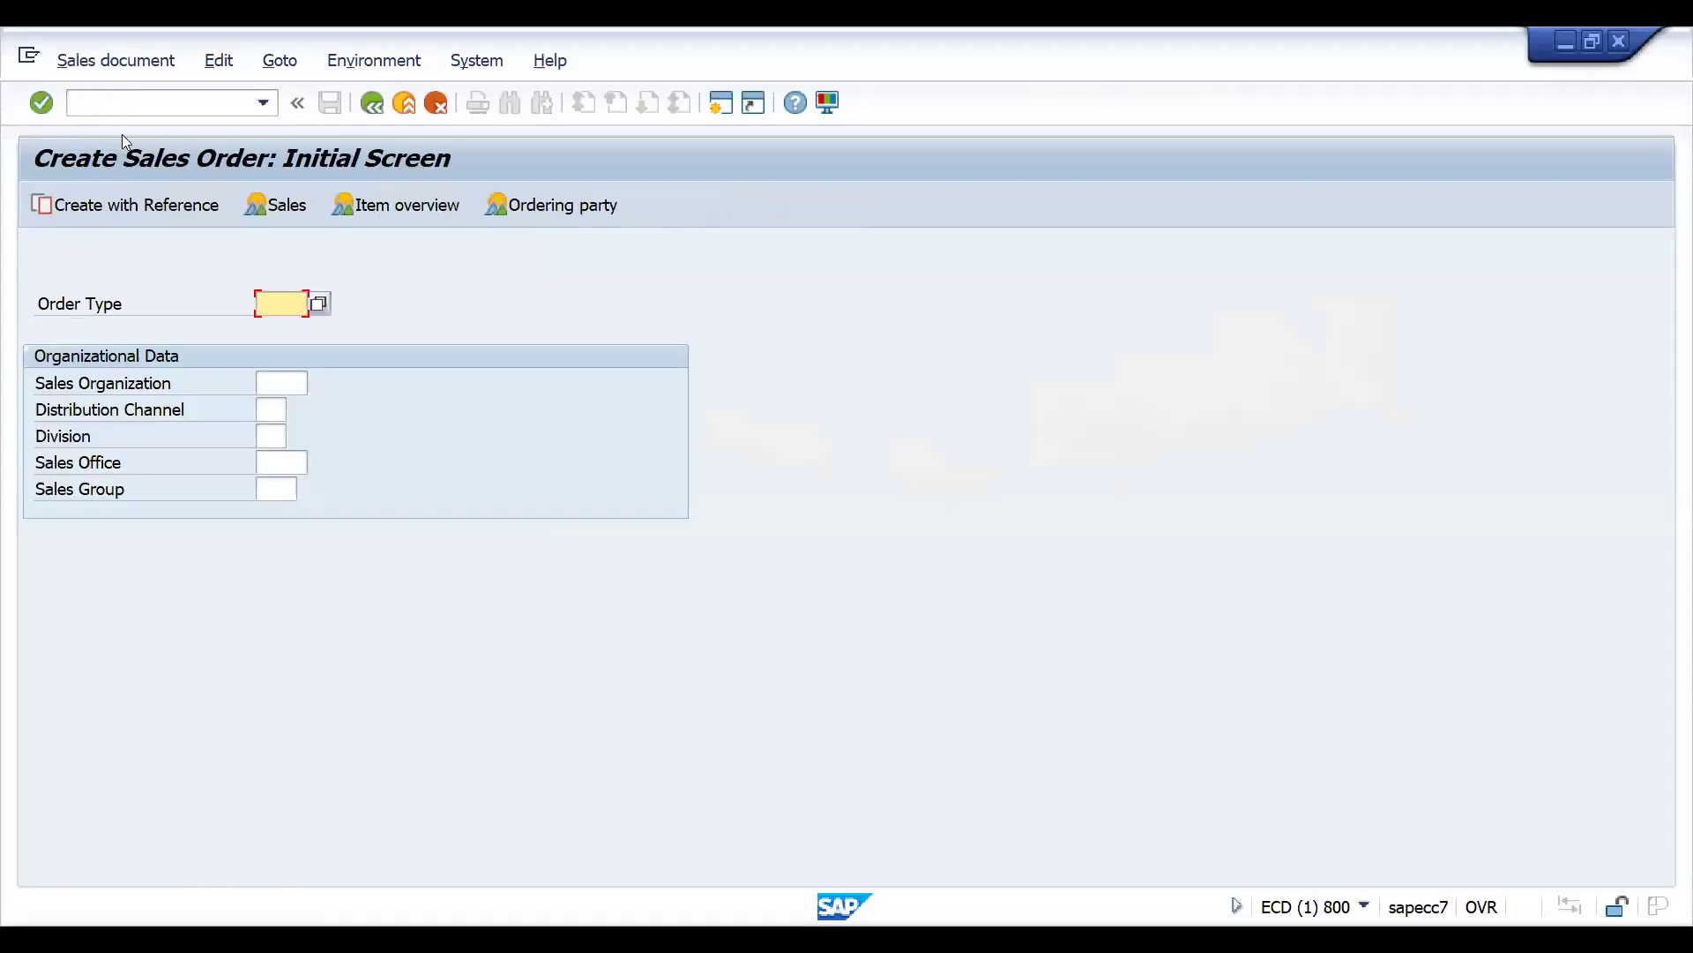
key(Down)
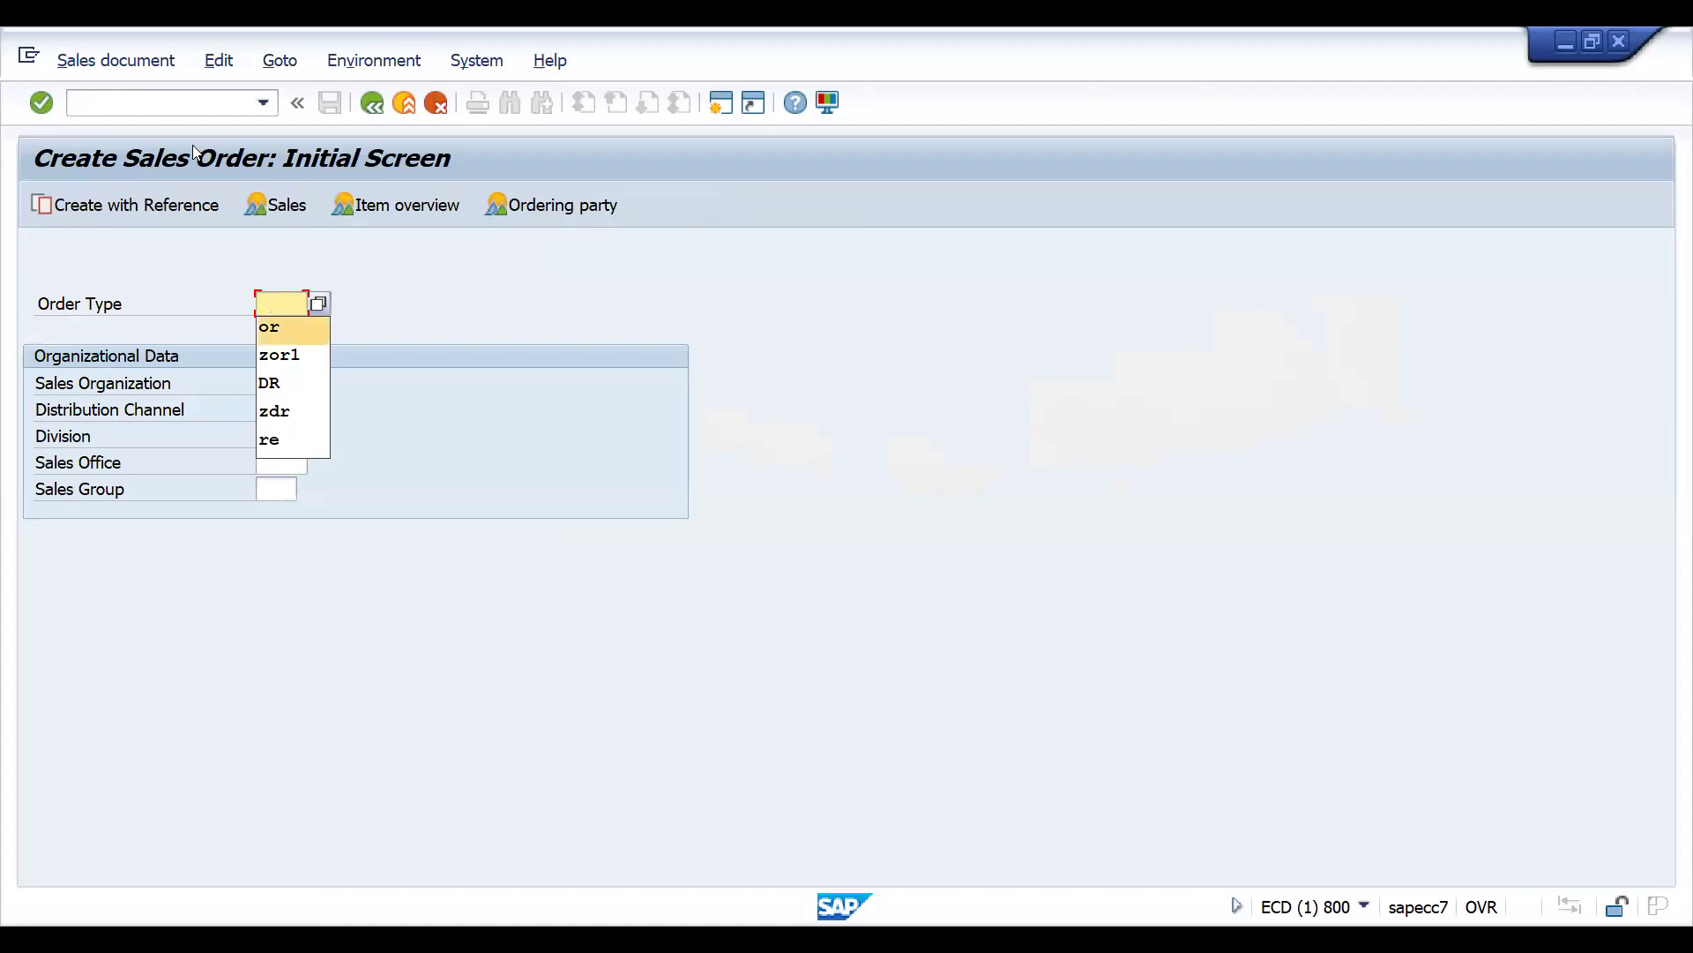
key(Return)
key(Down)
key(Return)
key(Return)
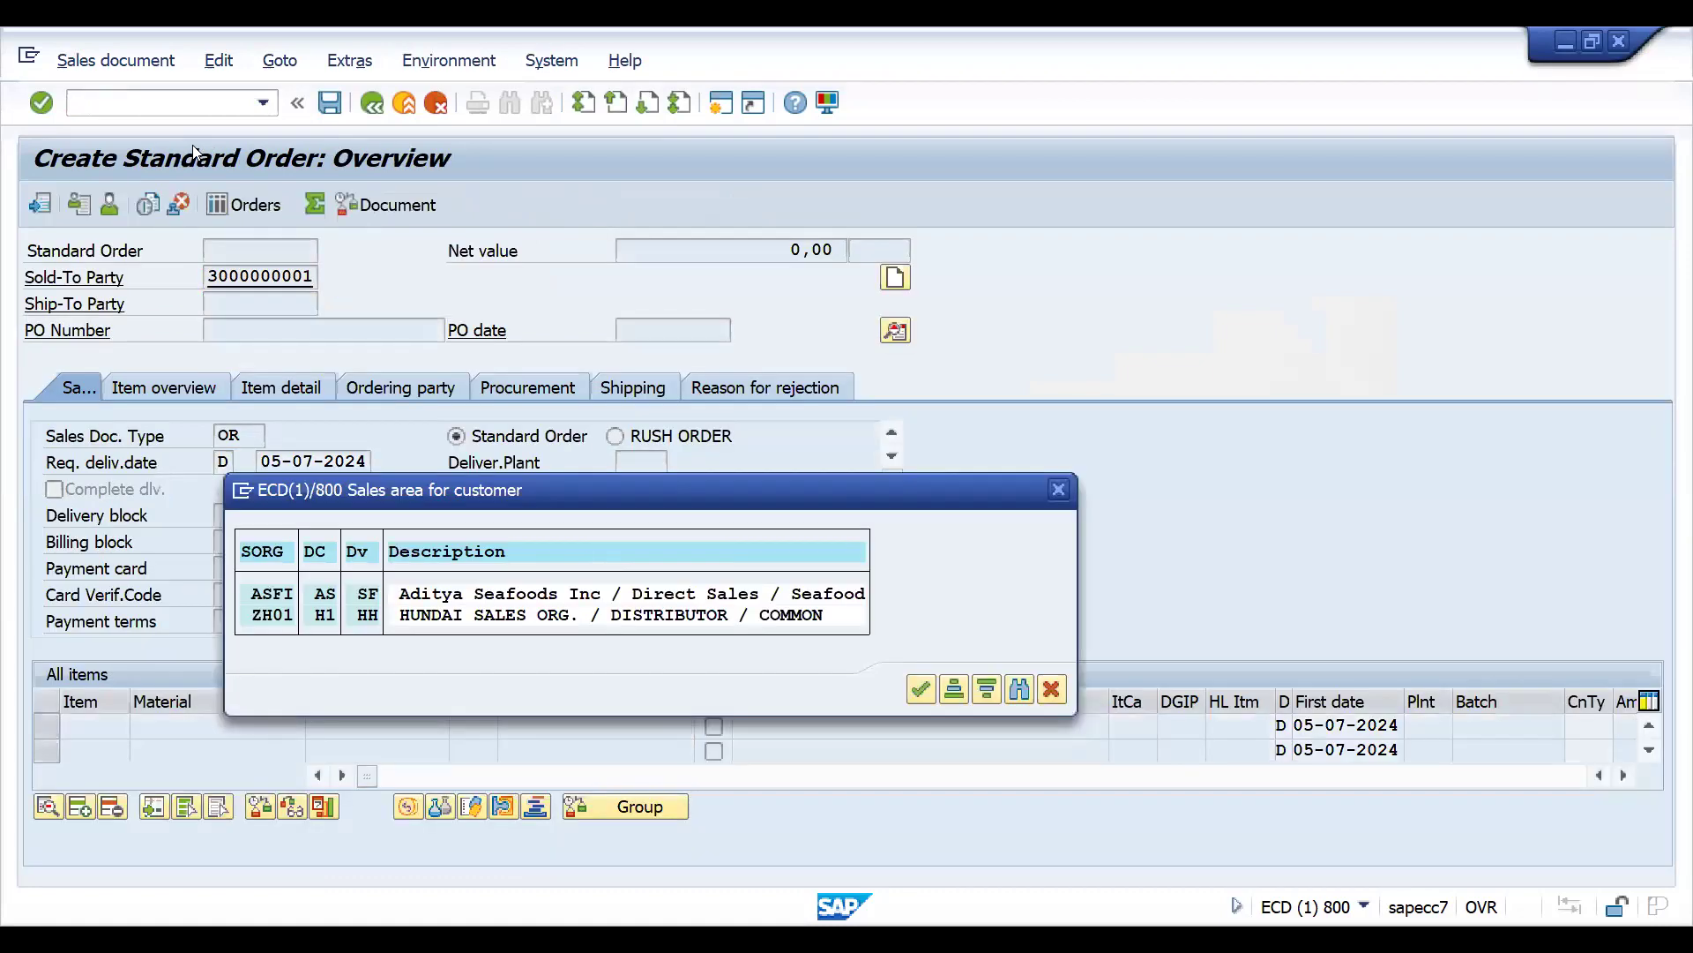
Choose sales area ZH01 / H1 / HH and ship-to party JAI HANUMAN LTD., and enter testidoc as the PO number
double_click(266, 618)
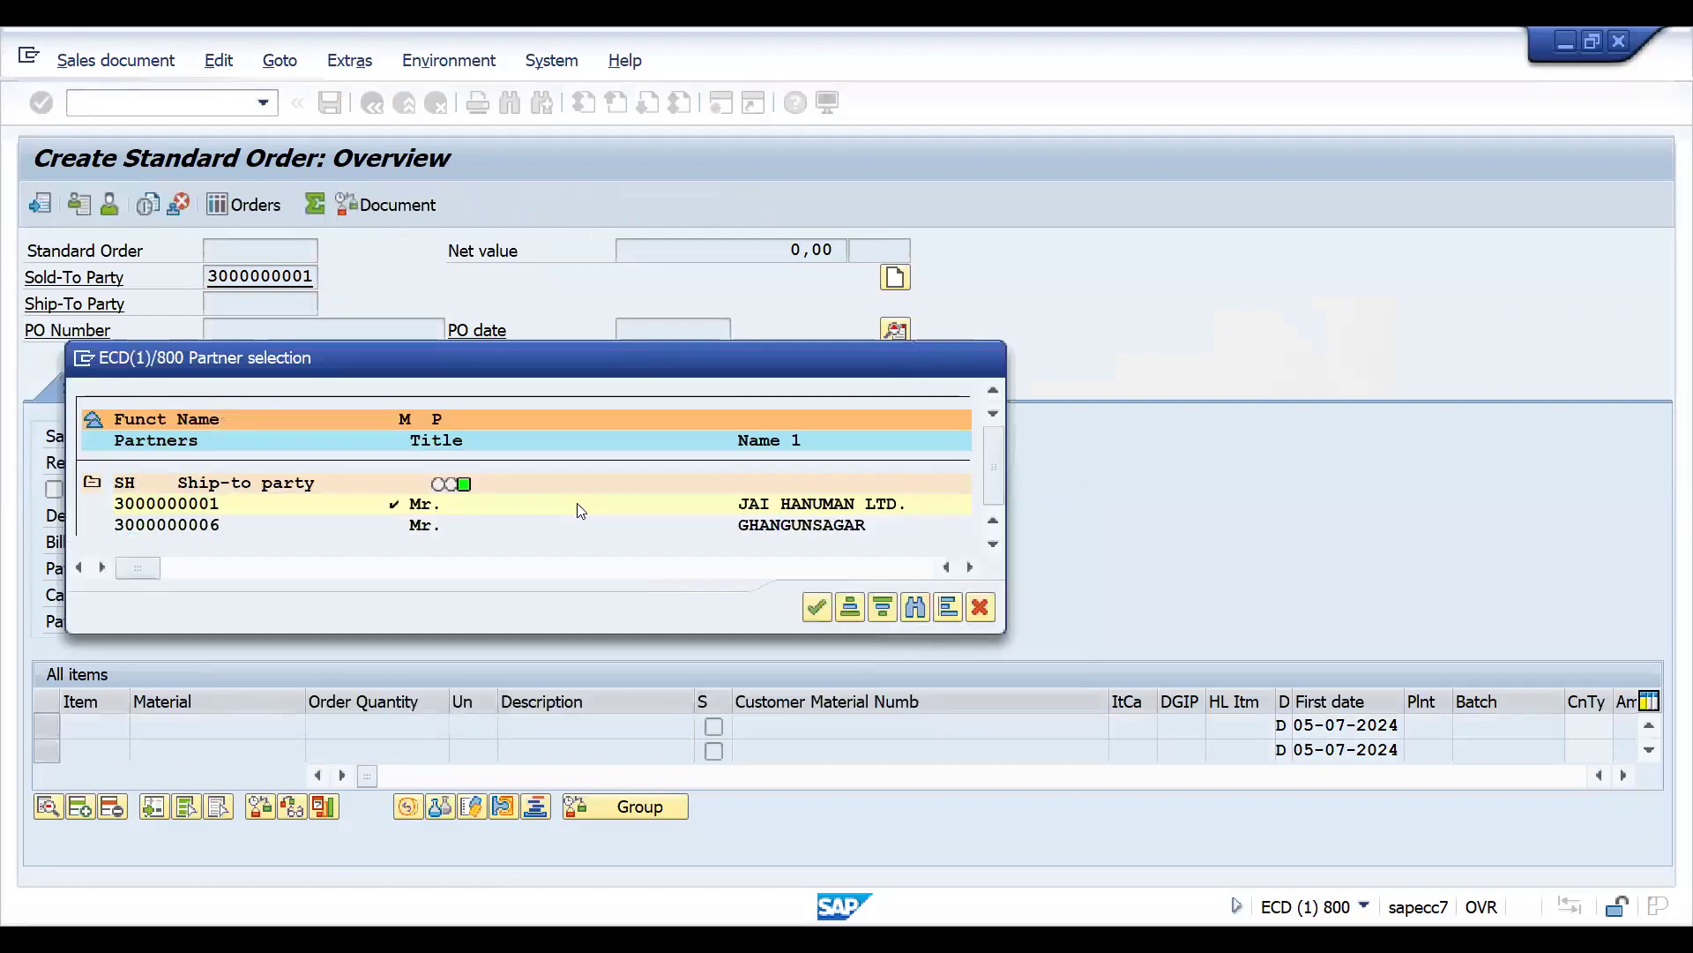
double_click(577, 502)
text(testidoc)
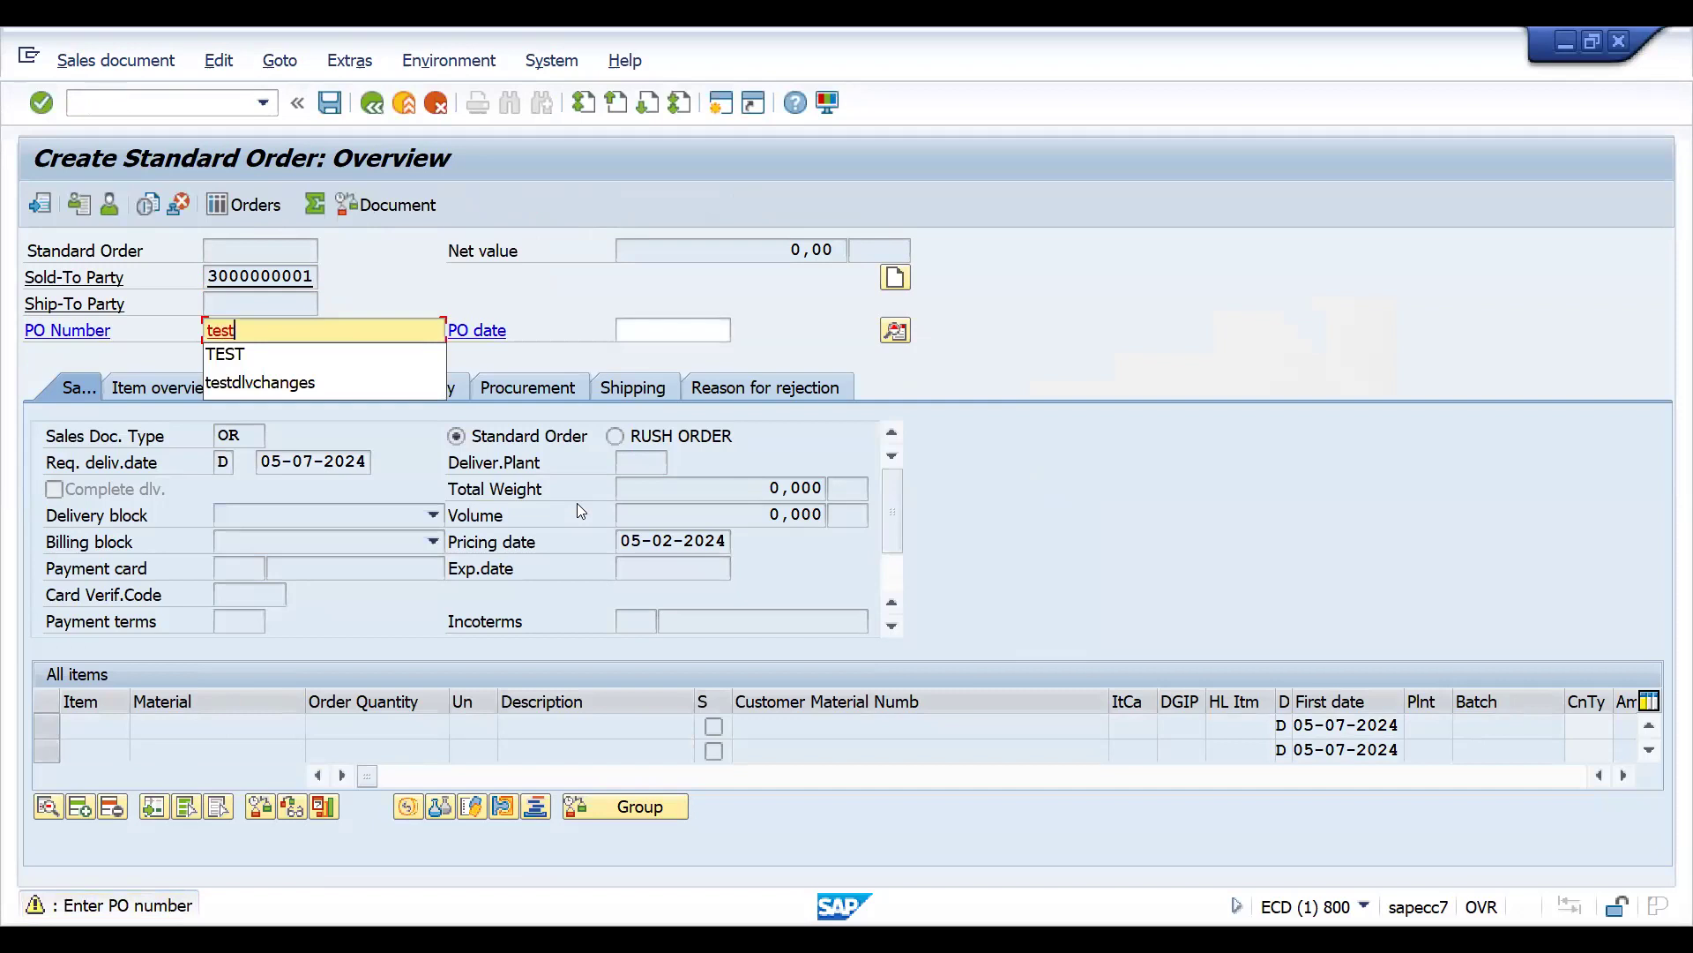
key(Return)
Add material 50065771 with order quantity 2, save the sales order and dismiss the print output dialog
text(50065771)
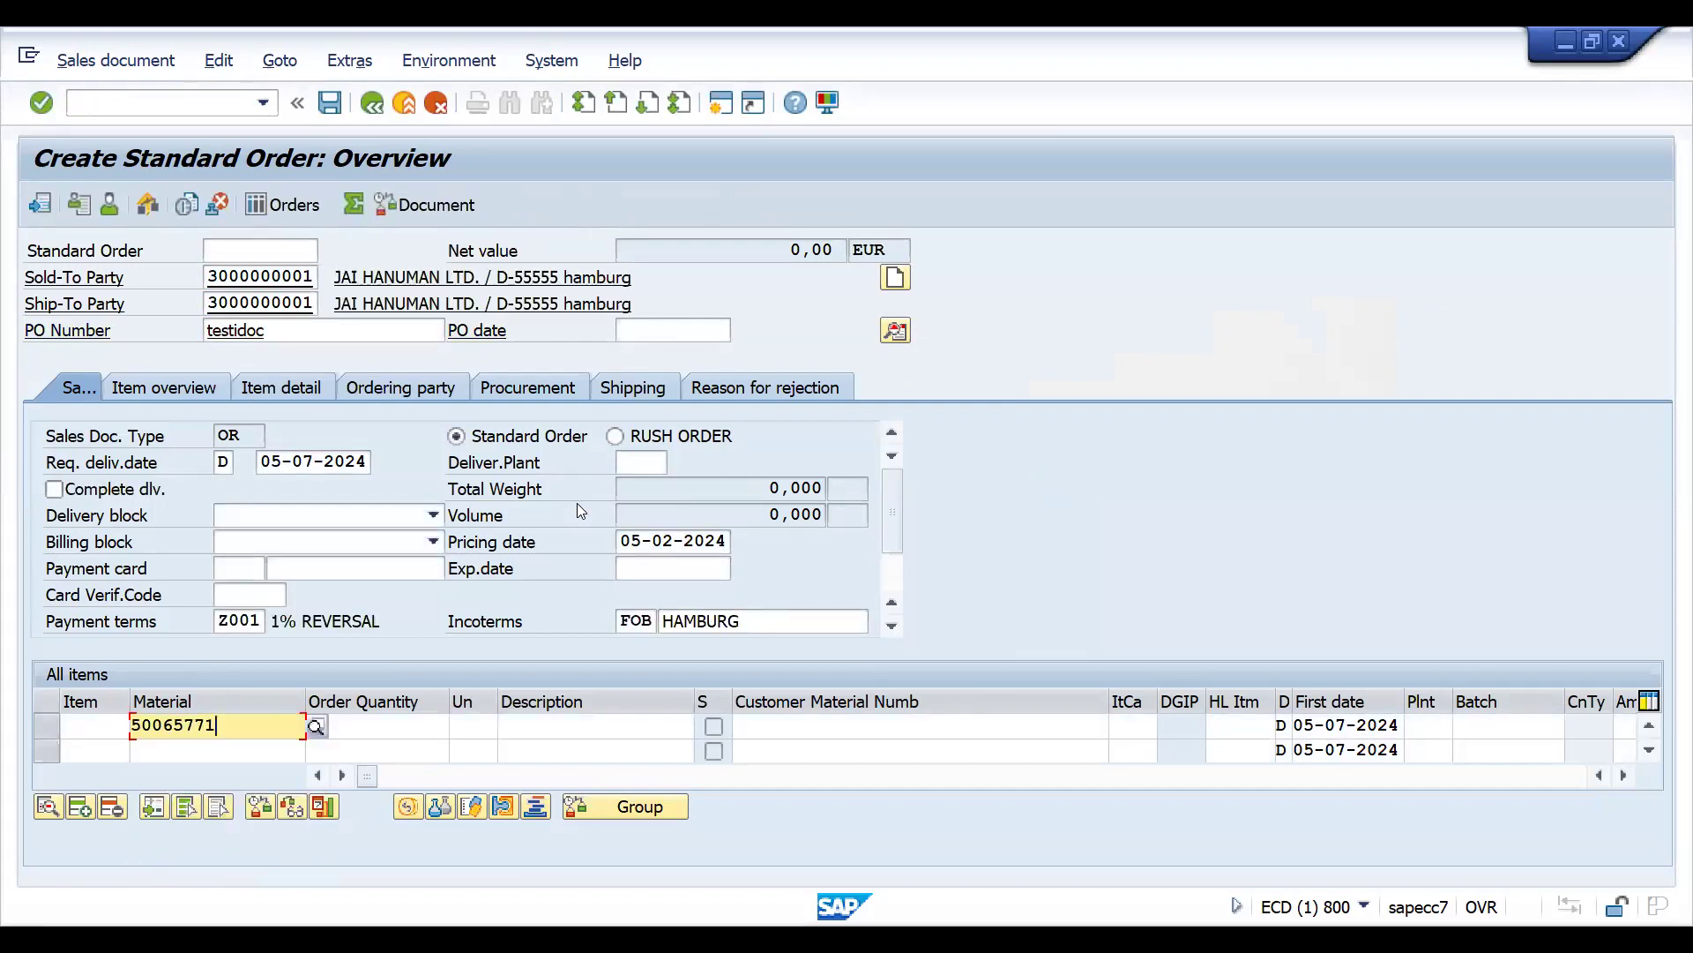
key(Down)
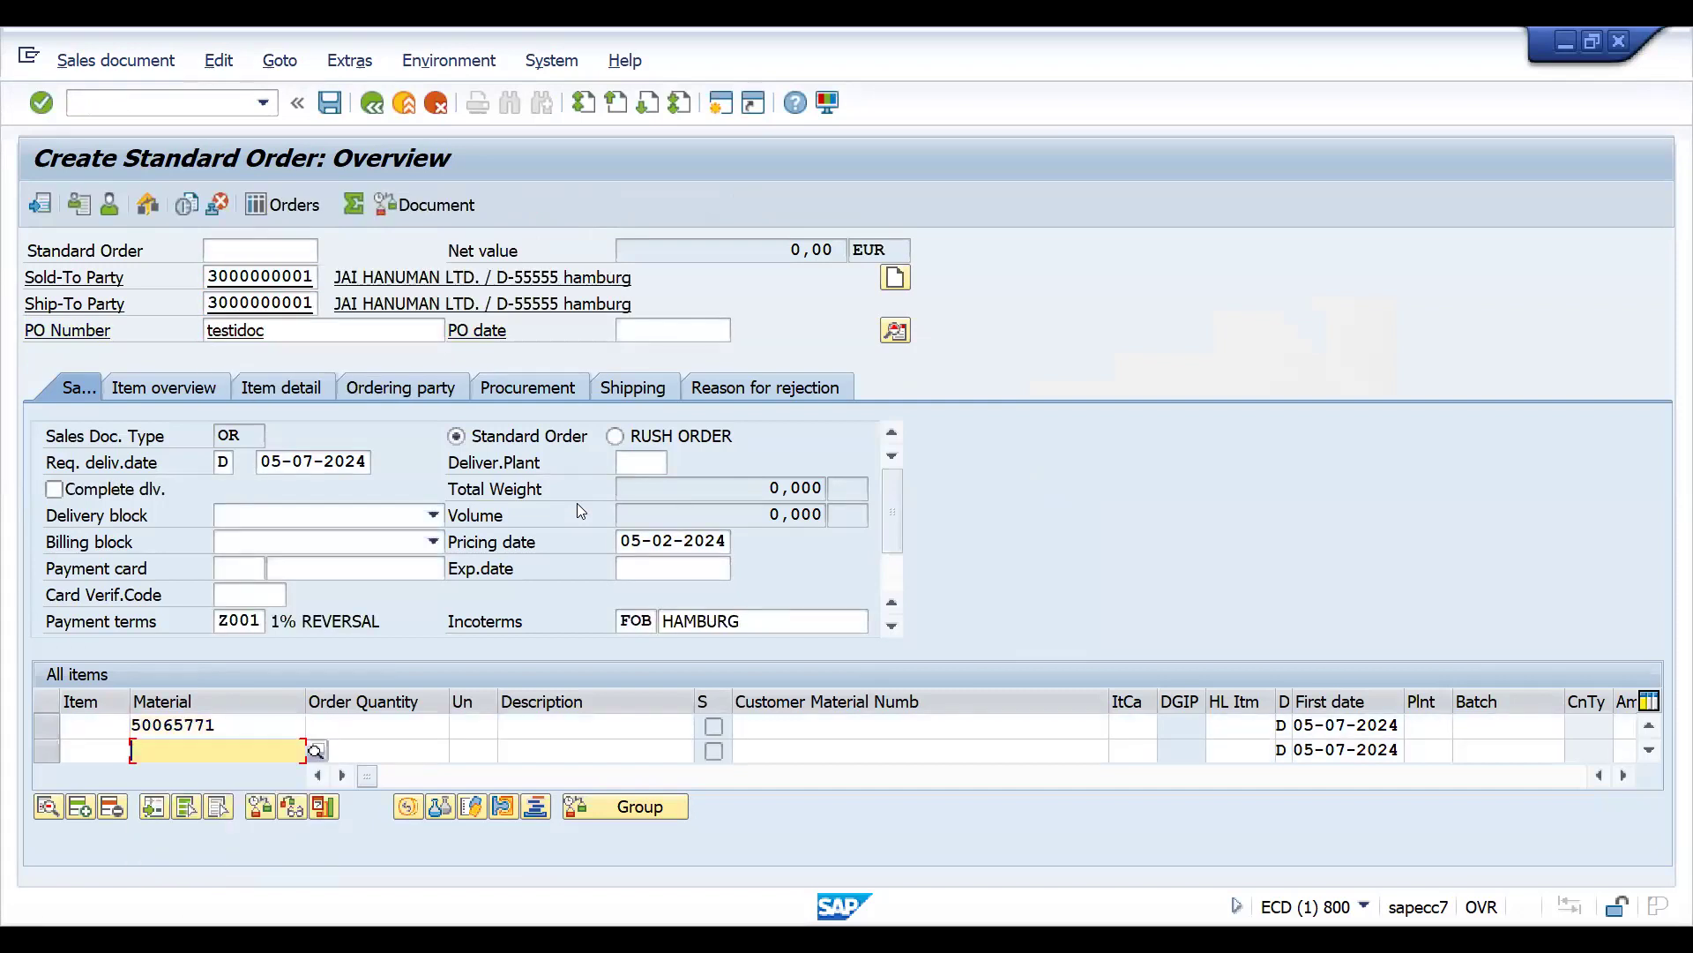
click(386, 727)
text(2)
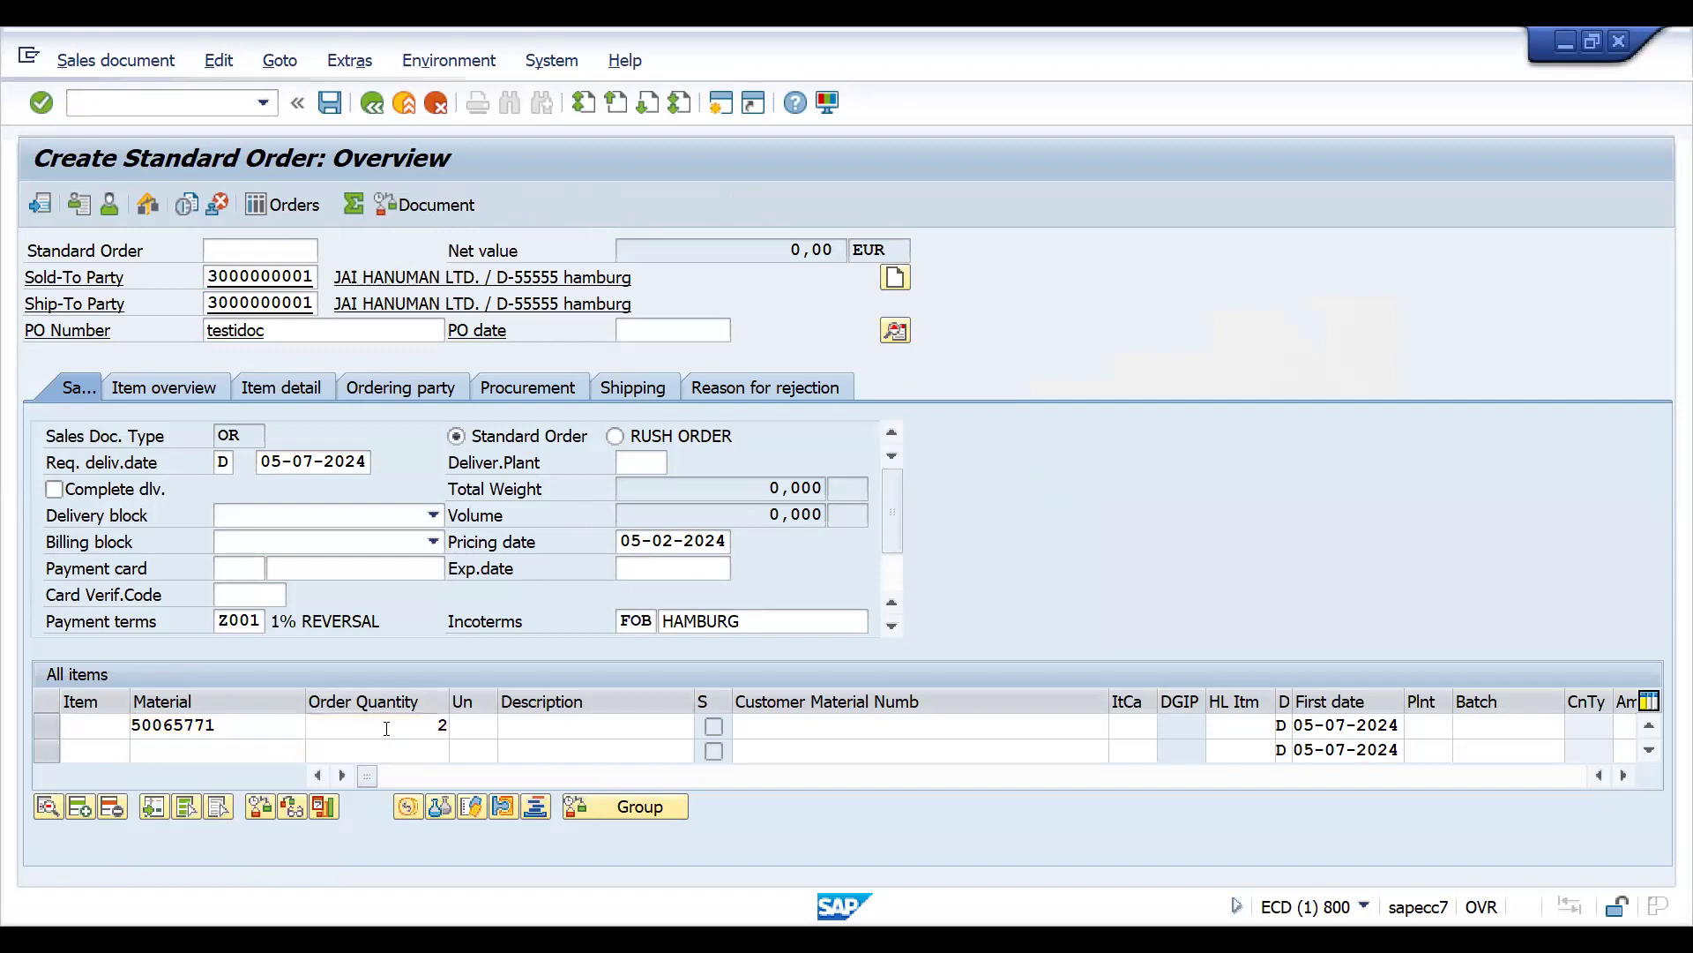
key(Return)
click(327, 100)
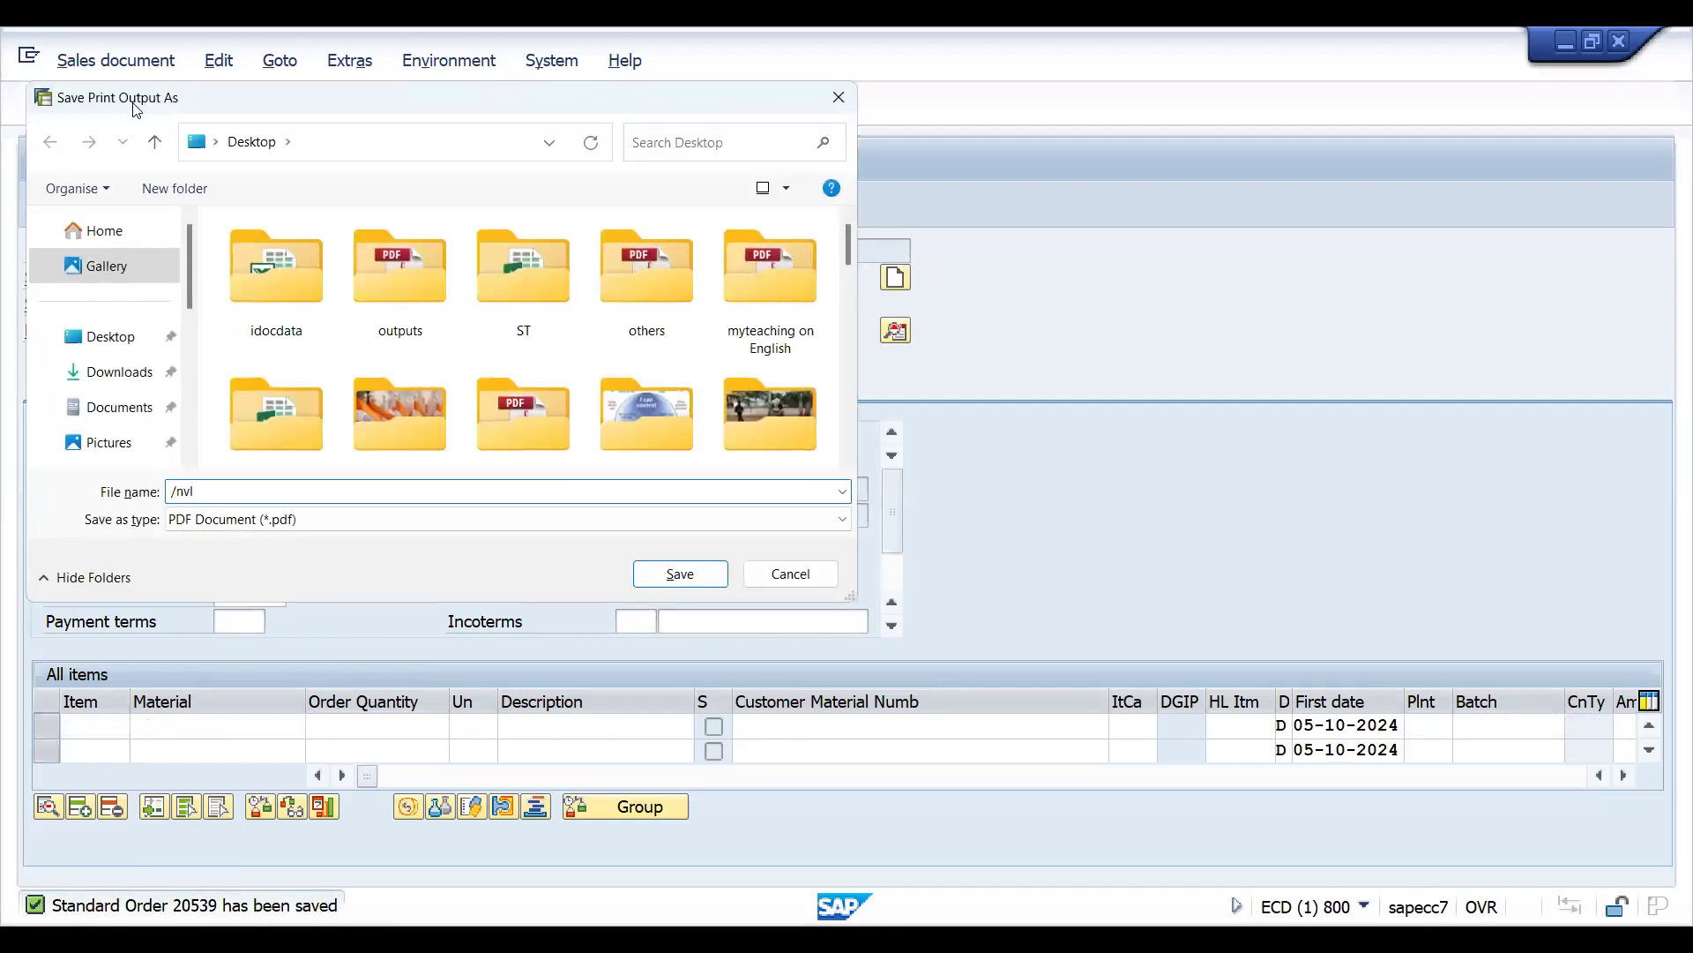
key(Escape)
Create an outbound delivery for the saved order in transaction VL01 with shipping point ZHS1 and selection date 05-12-2024
text(/nvl01)
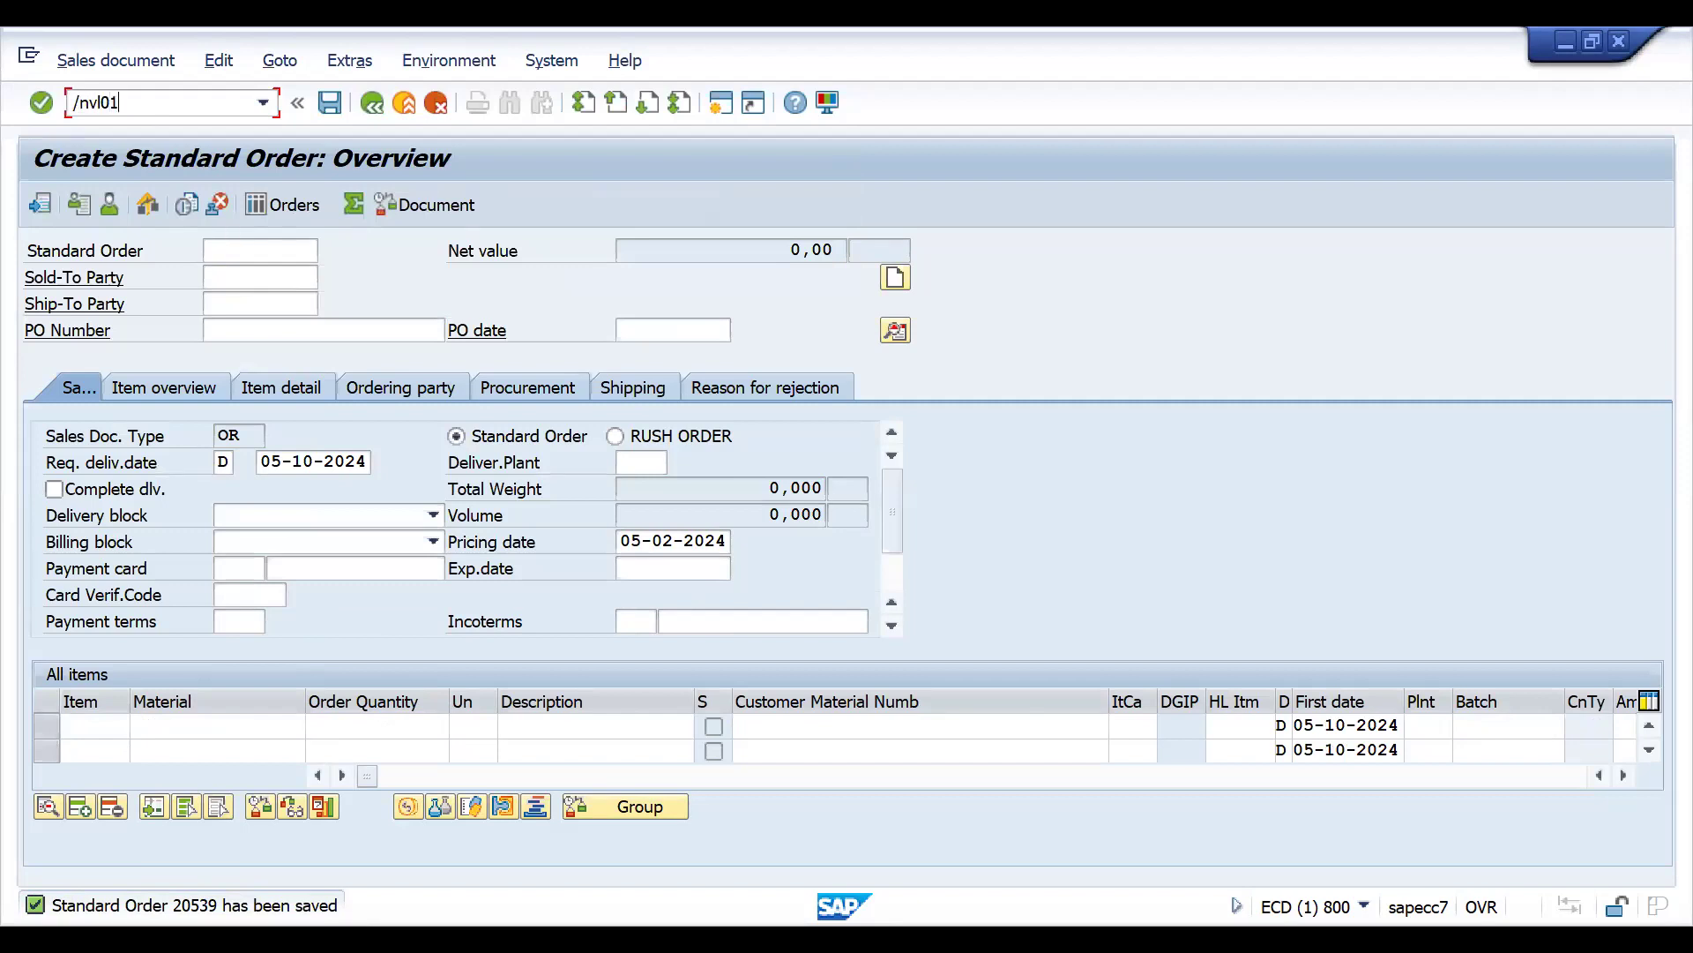
key(Return)
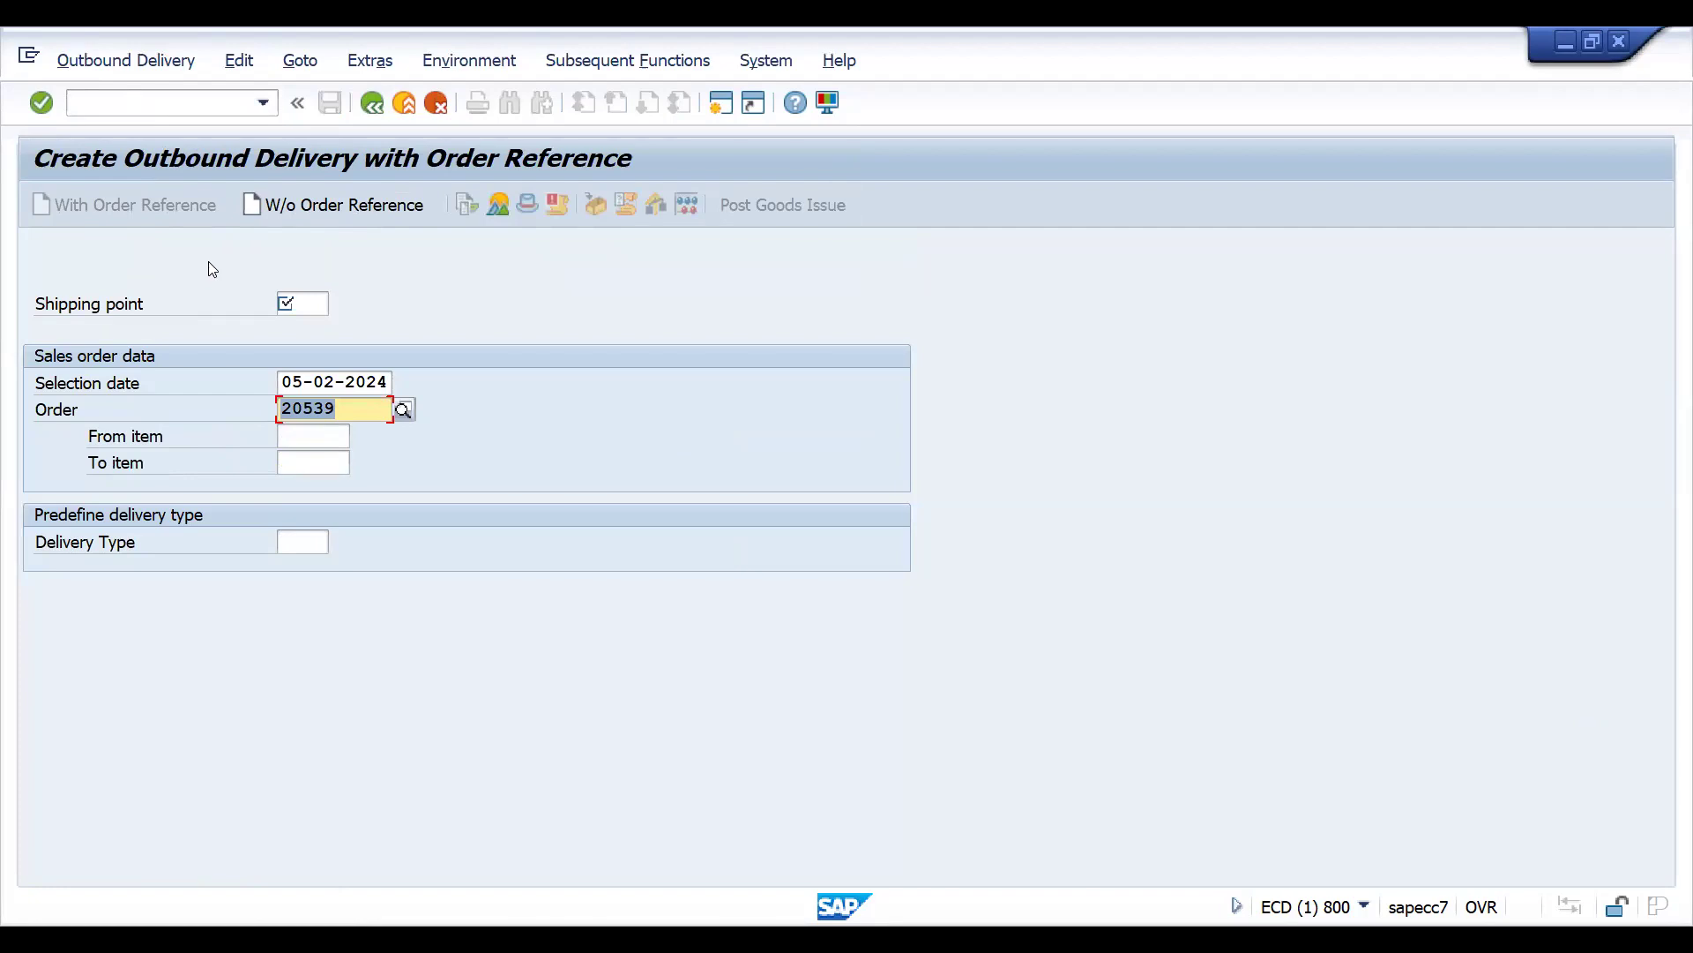
click(286, 306)
text(ZHS1)
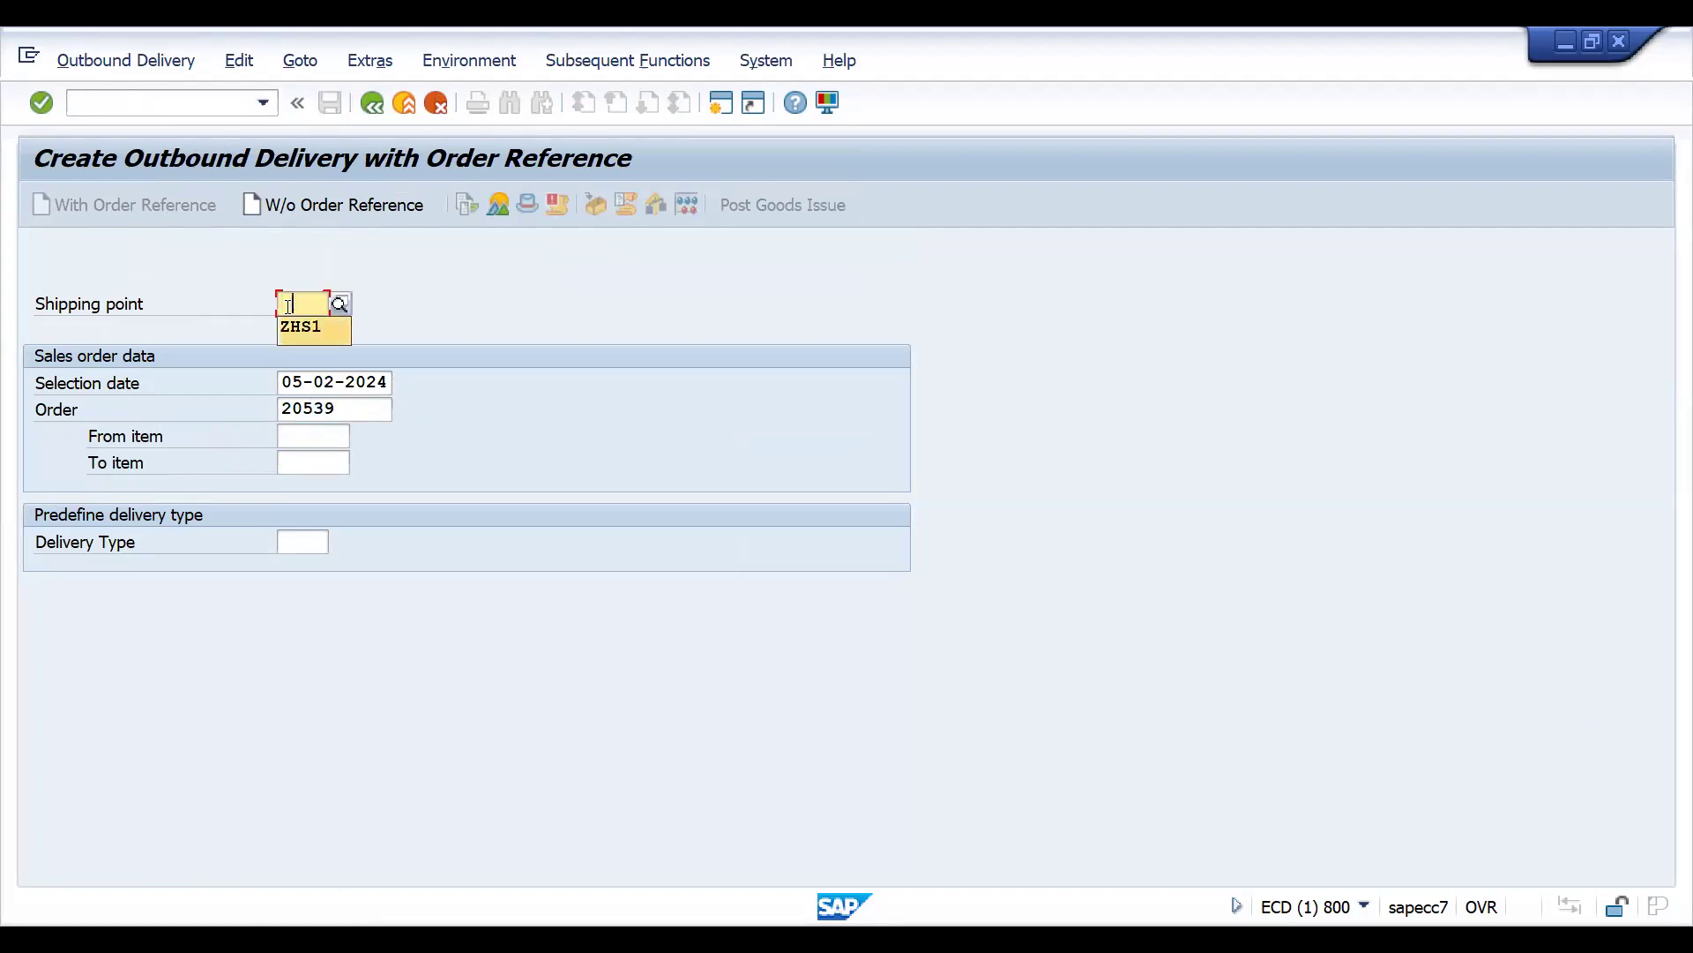
click(327, 384)
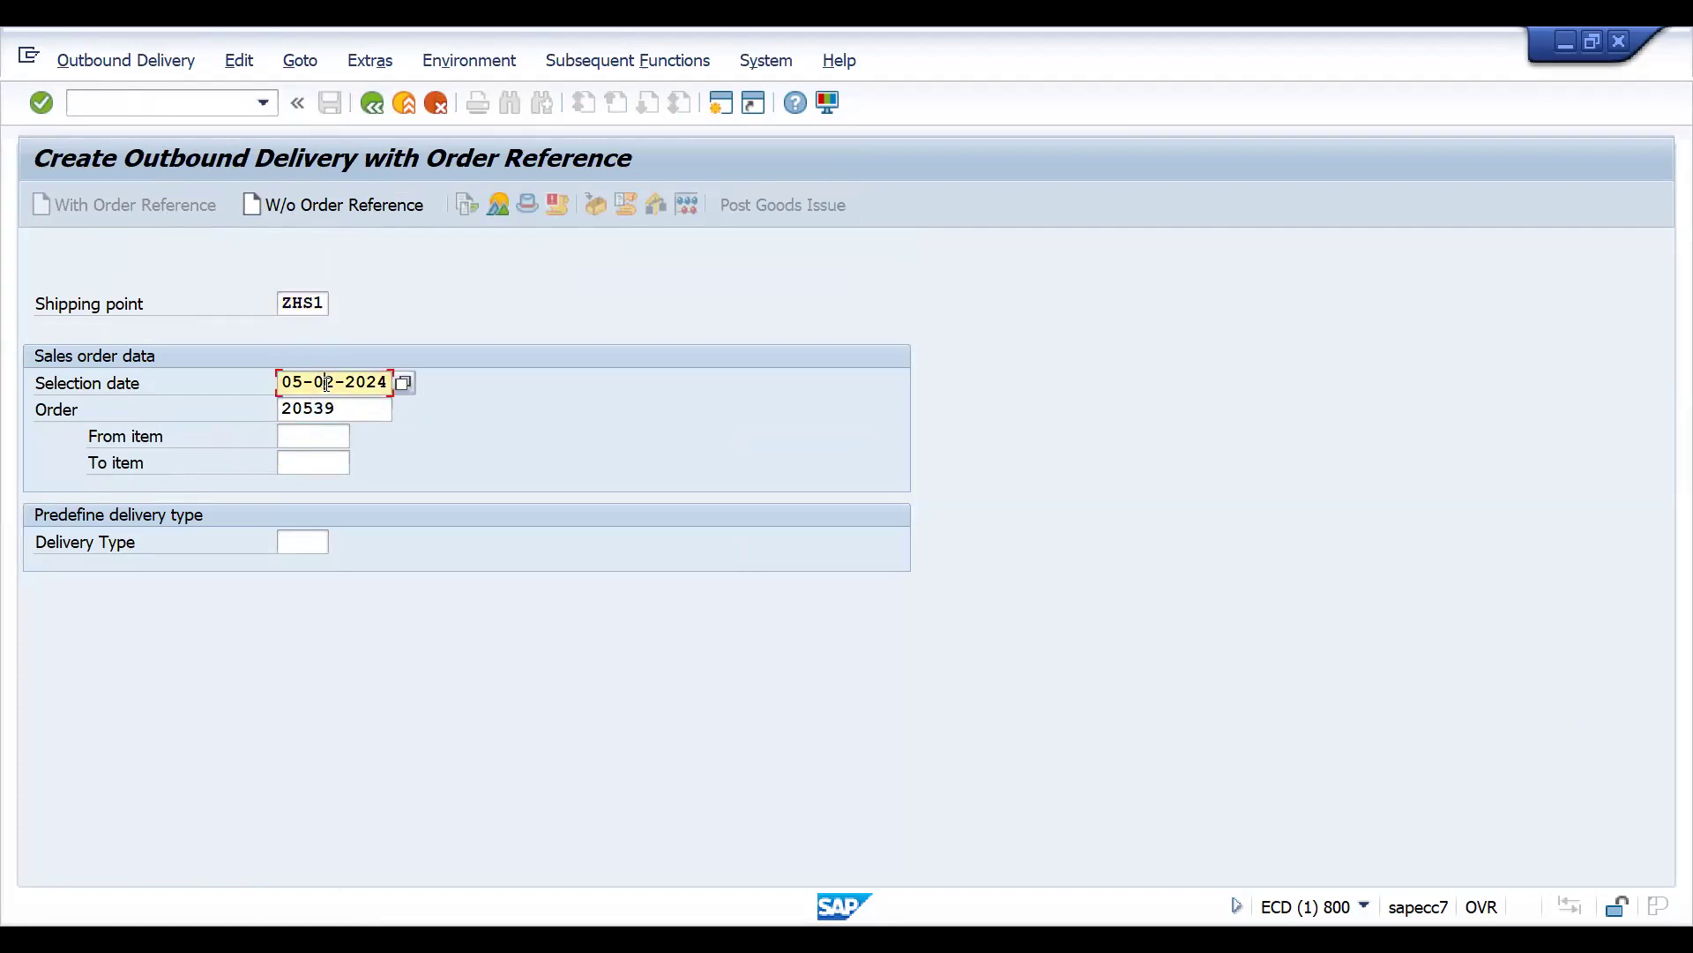
key(Return)
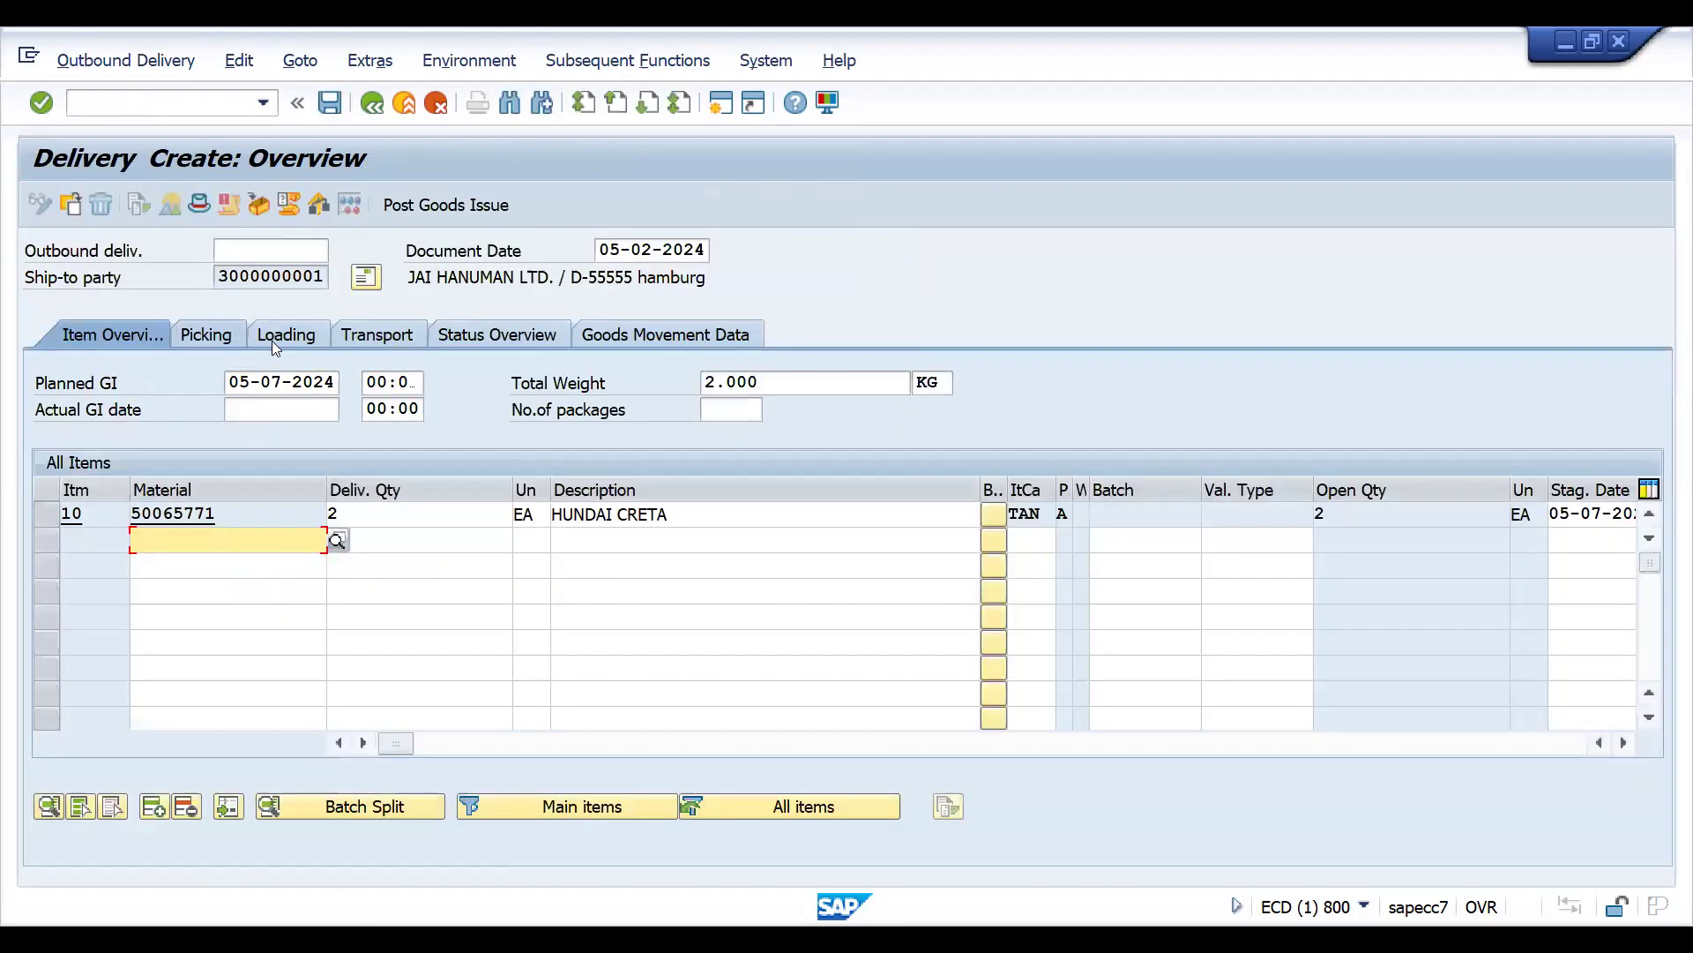
Enter storage location 0001 and picked quantity 2 for delivery item 10
click(227, 340)
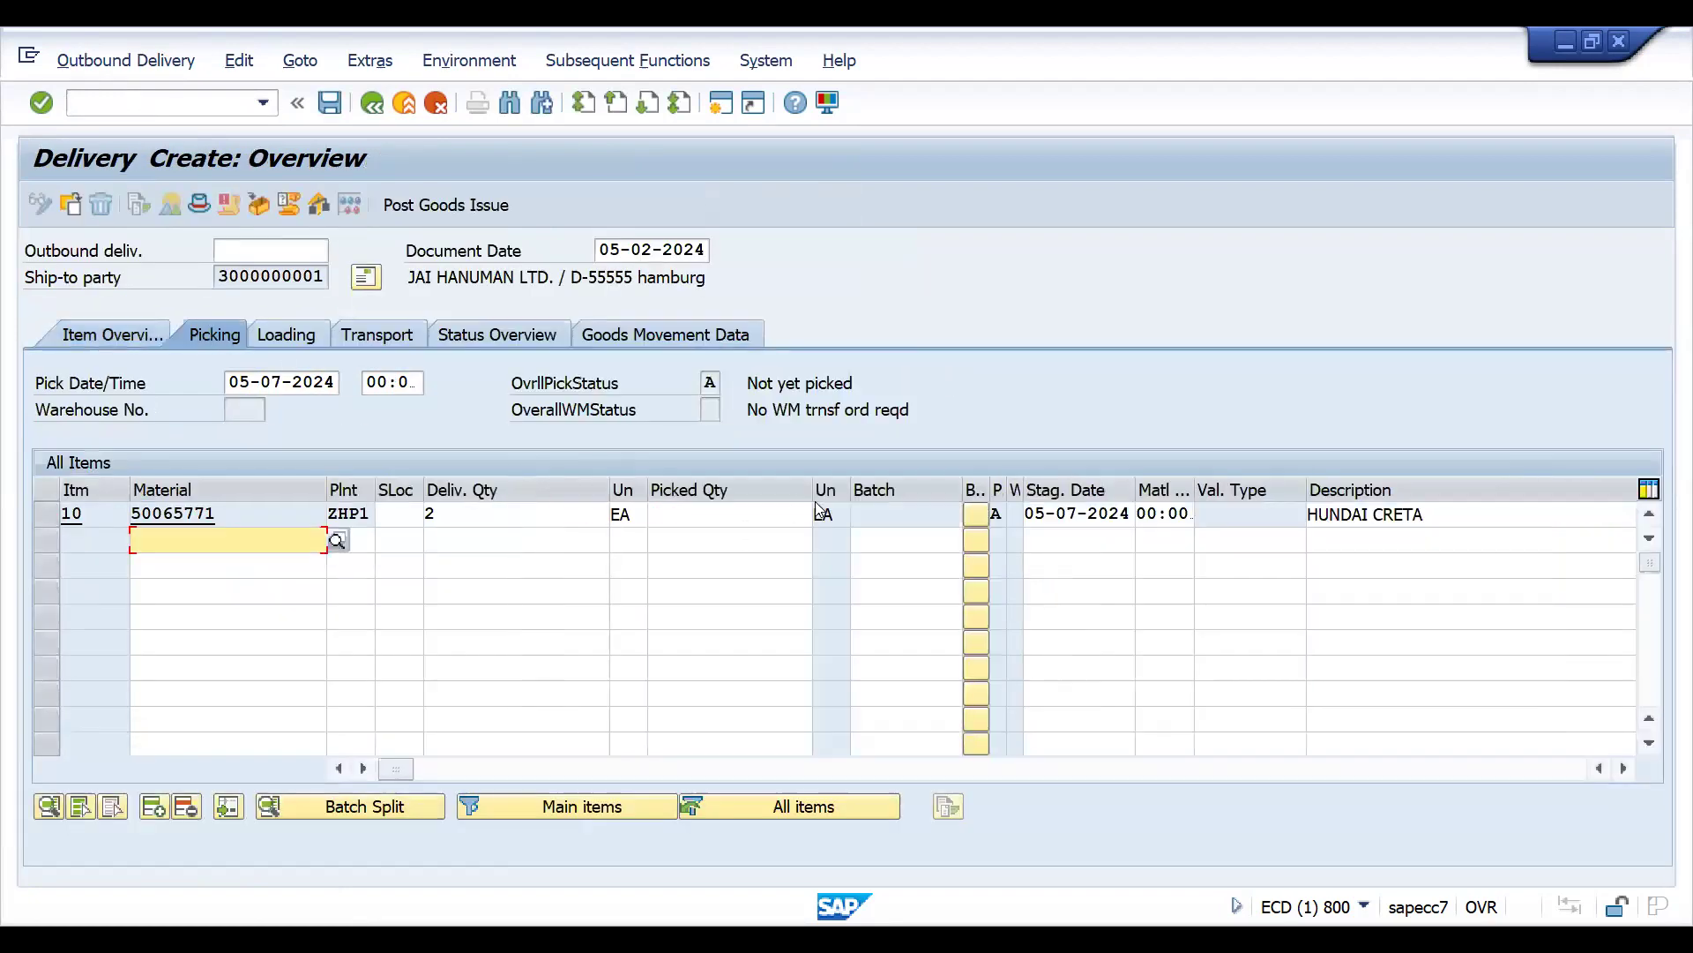
click(391, 516)
key(Down)
key(Return)
key(Tab)
key(Tab)
key(Tab)
text(1)
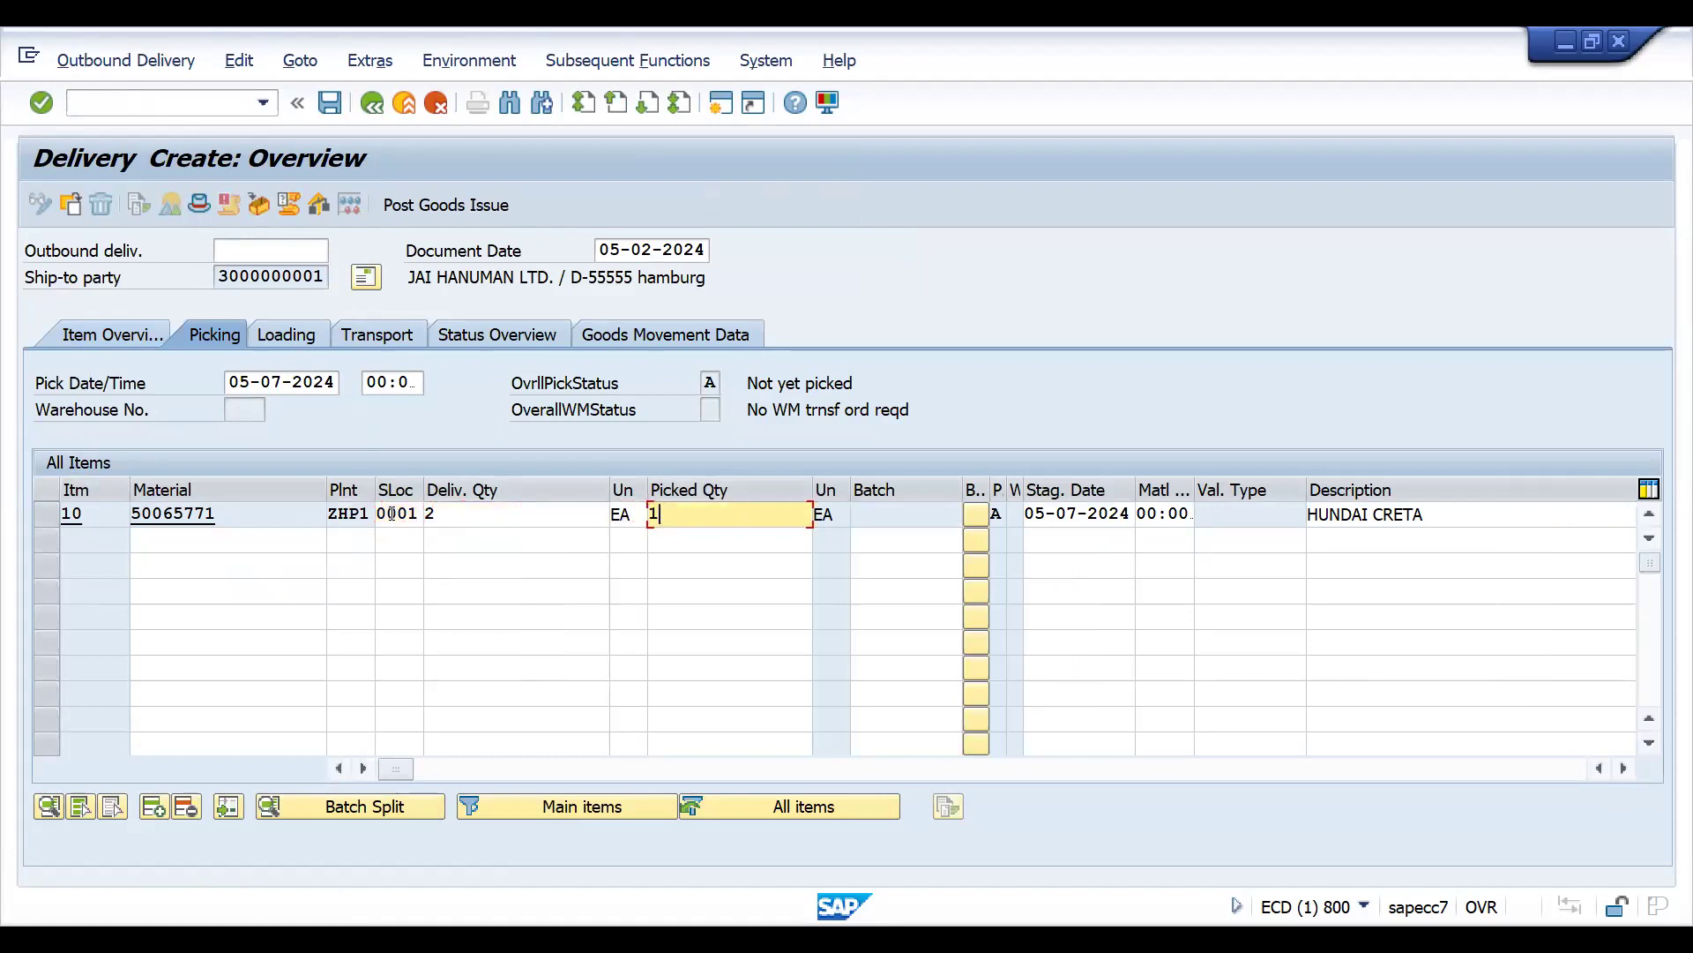
text(2)
key(Return)
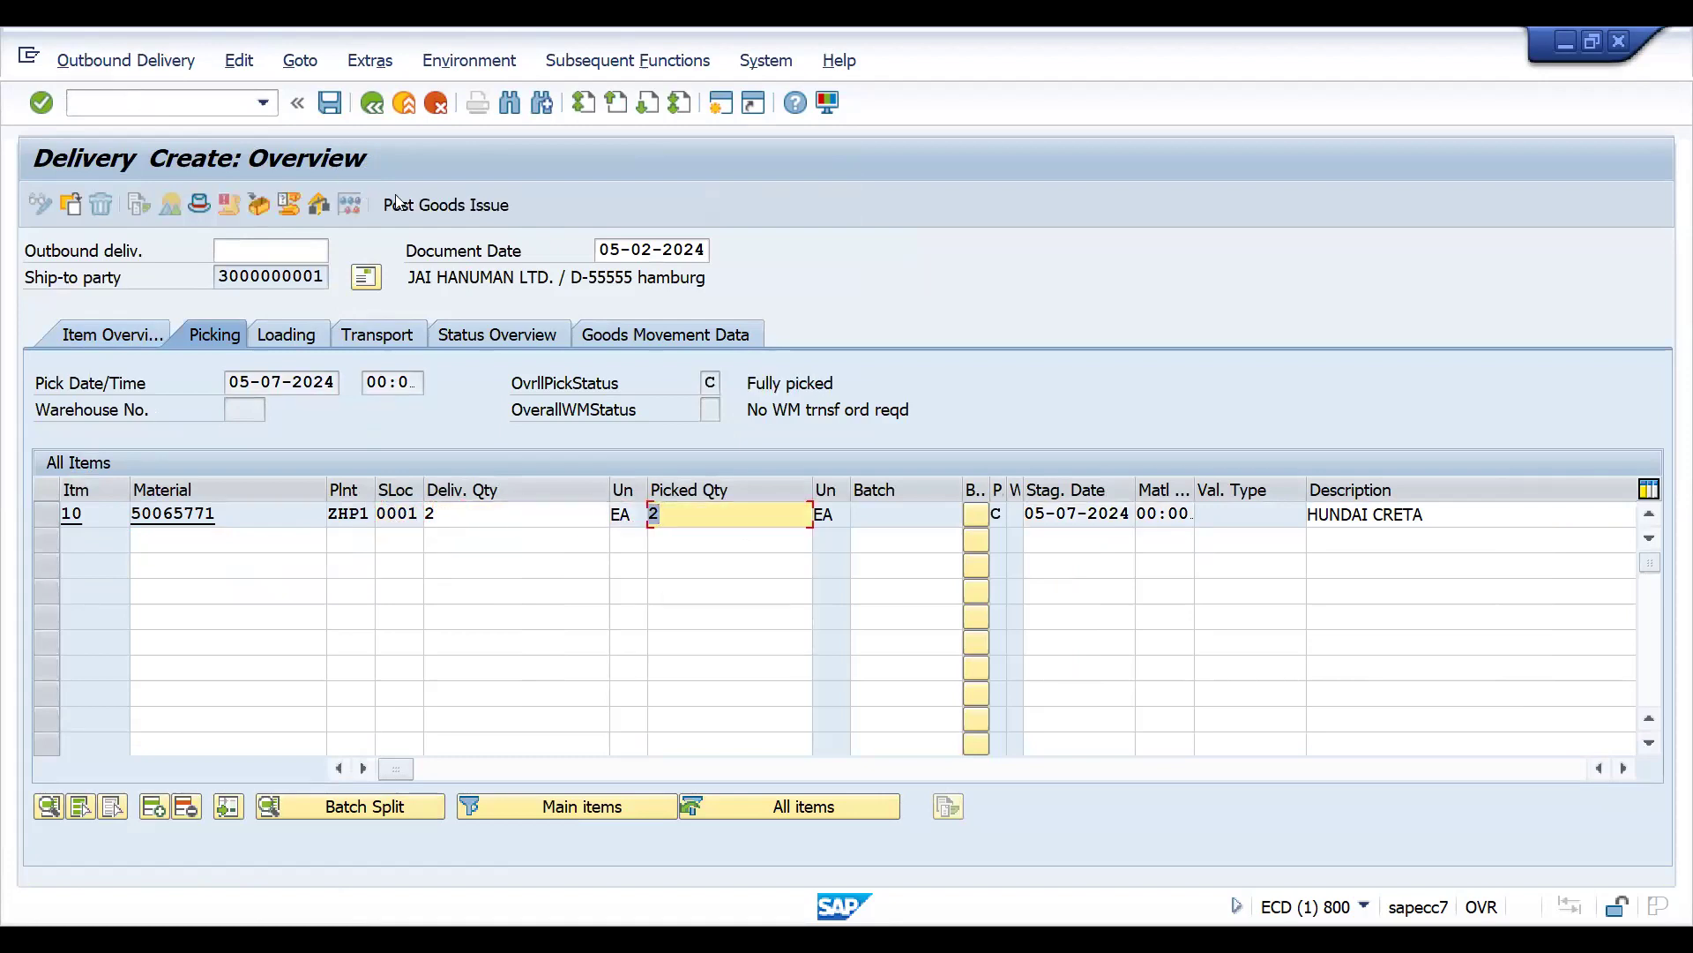
Post the goods issue for the delivery and dismiss the print output dialog
click(429, 214)
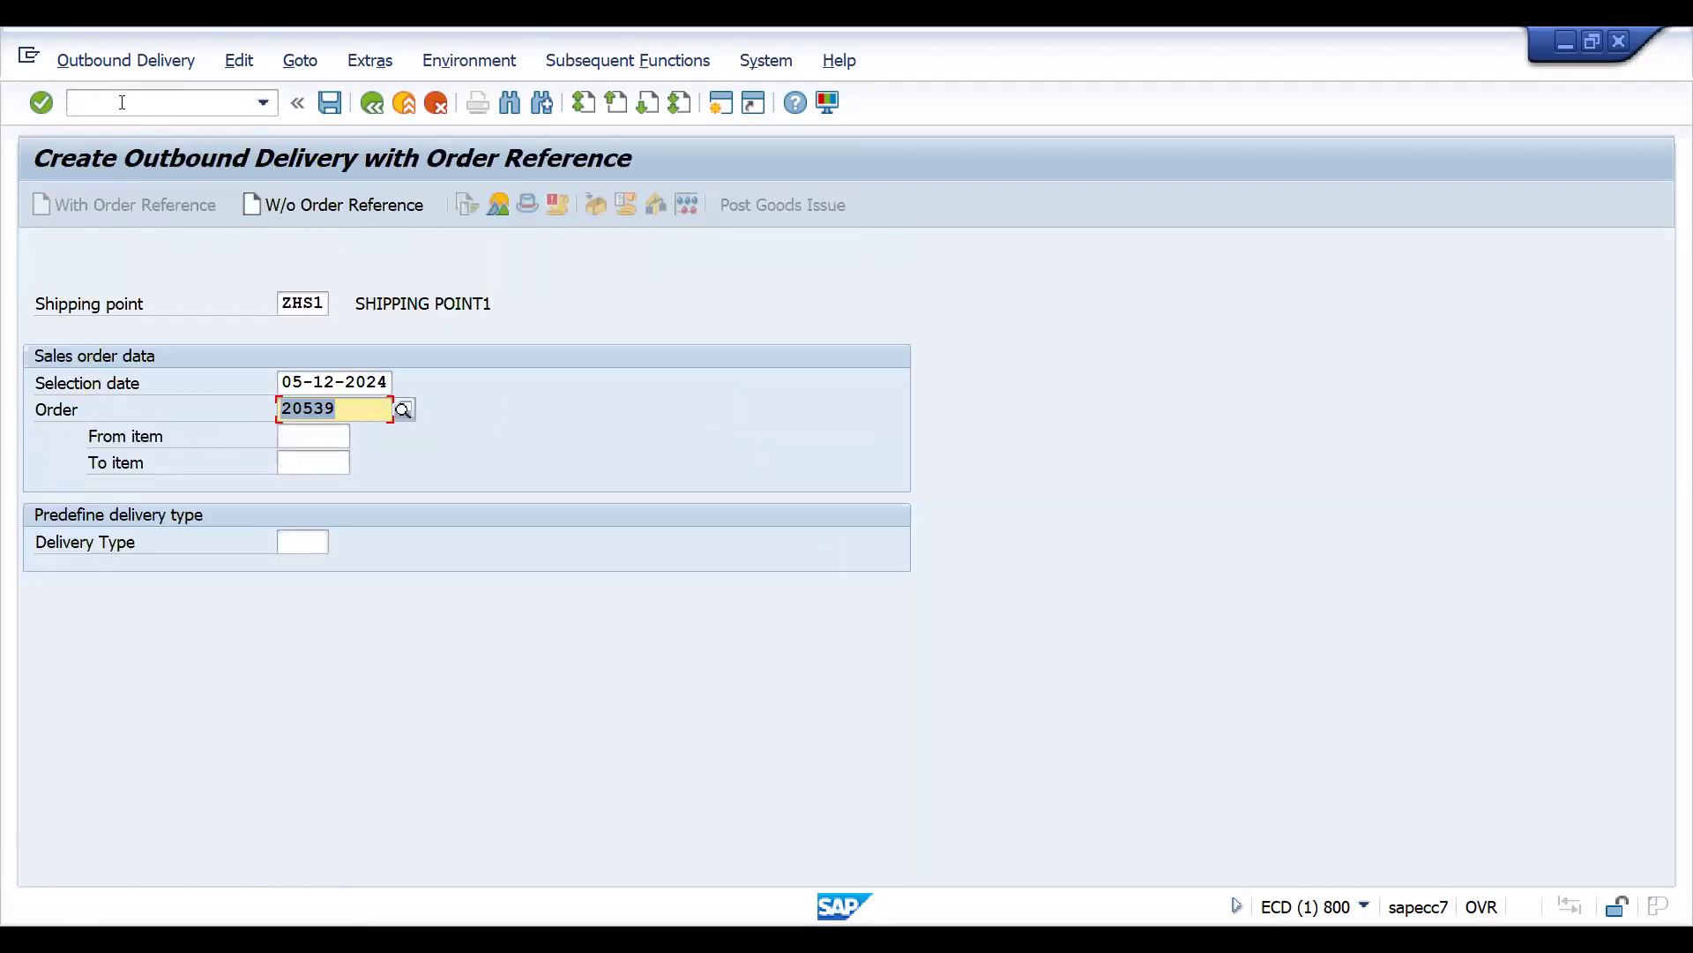
text(/nvf01)
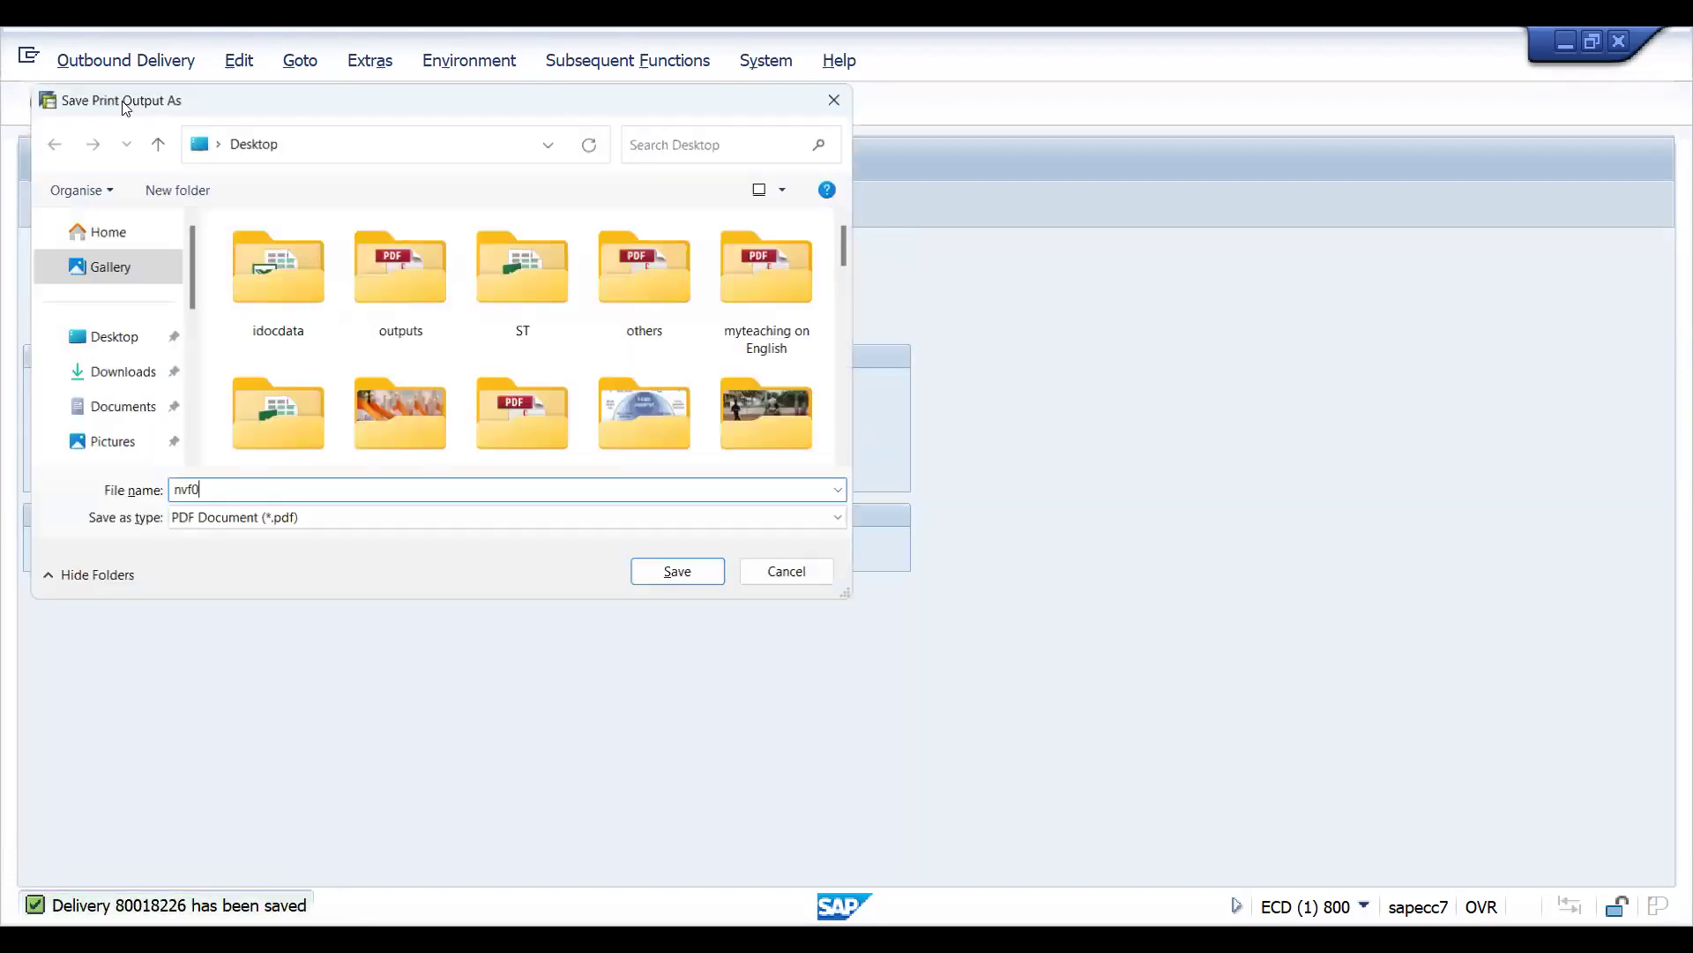
key(Escape)
Create and save the F2 invoice for the delivery in transaction VF01, cancelling the print output dialog
text(/nvf01)
key(Return)
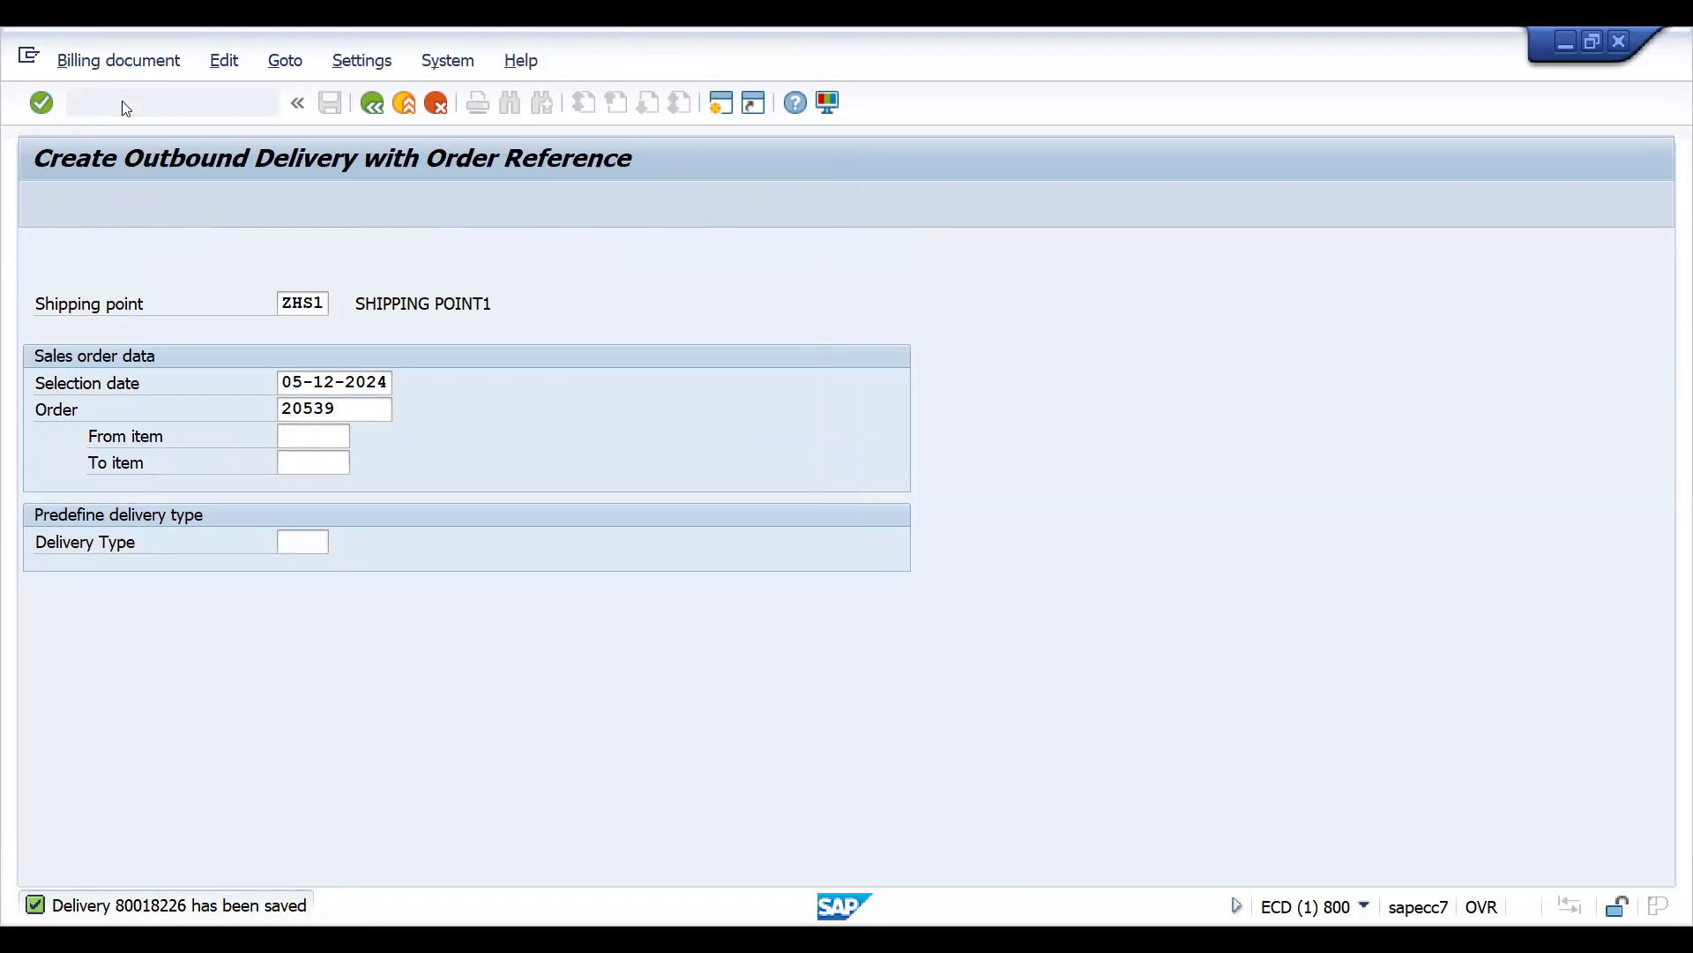
key(Return)
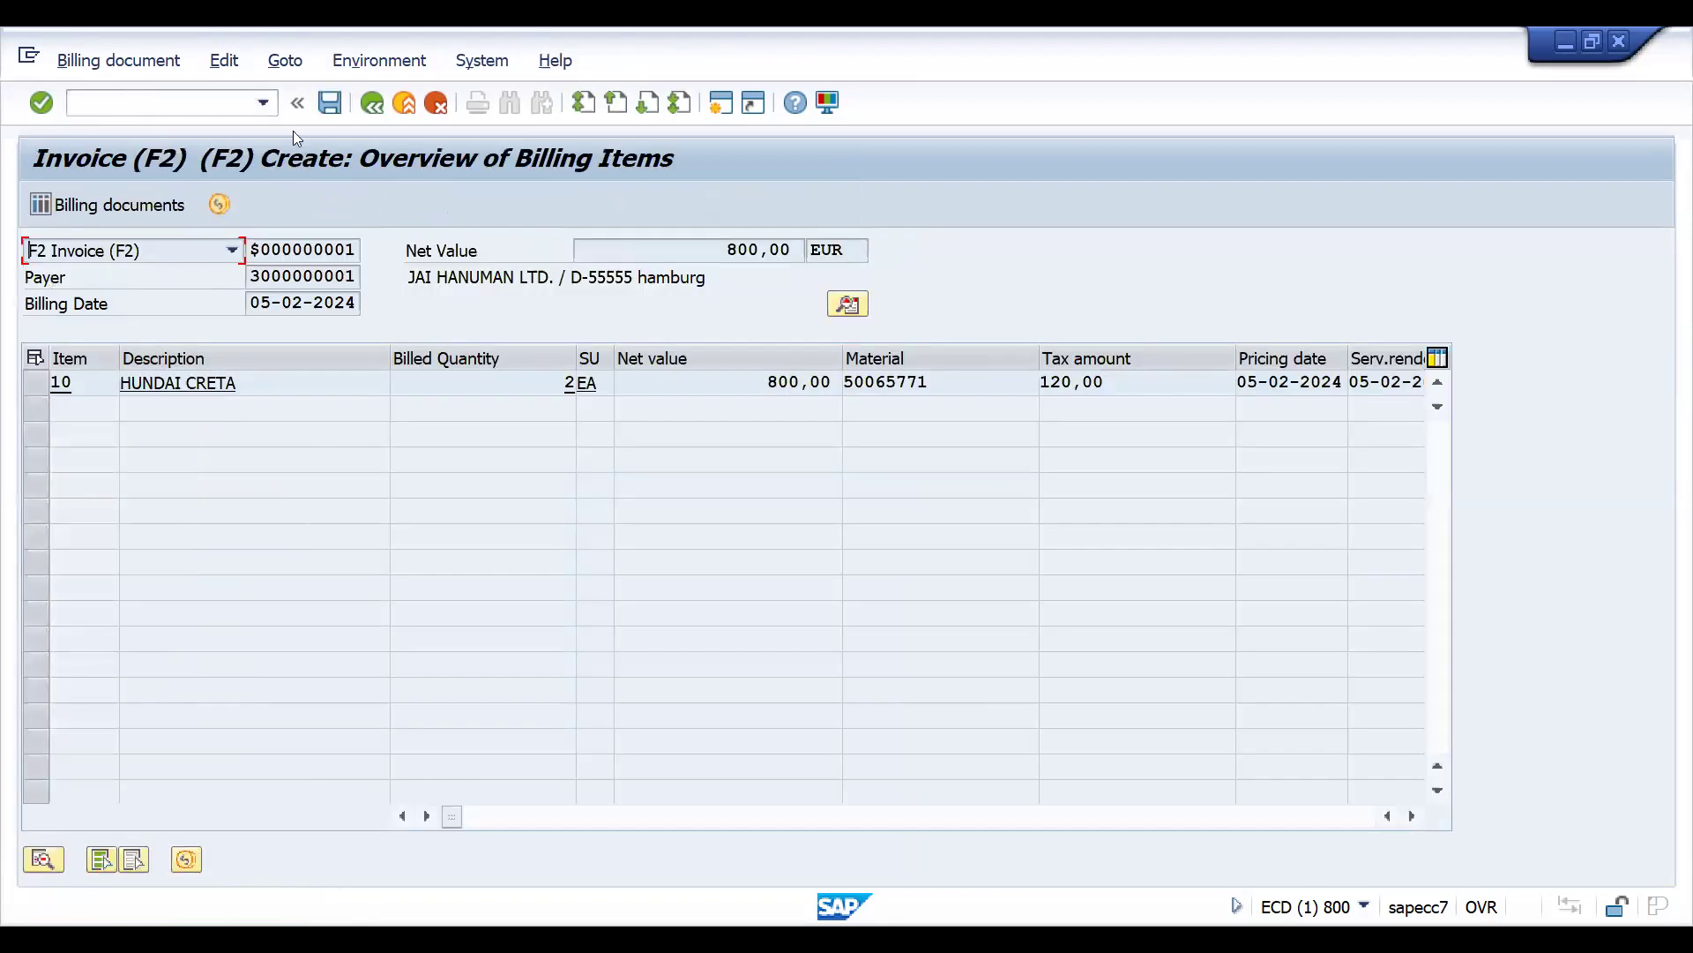
click(328, 103)
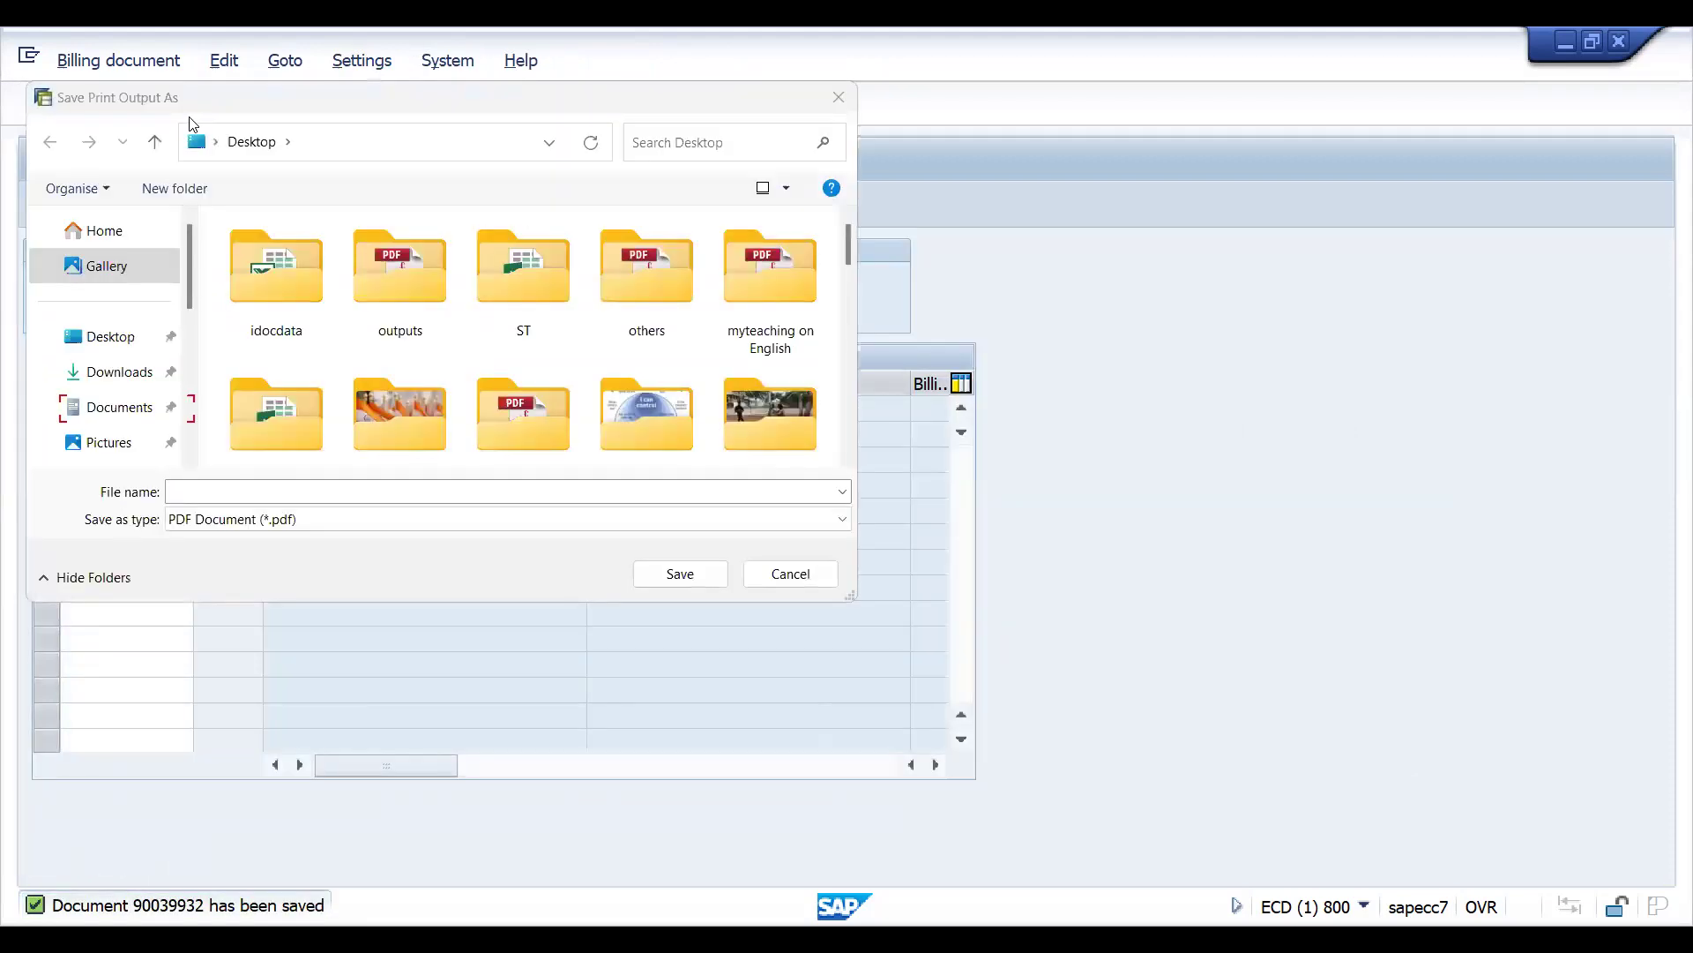
click(780, 574)
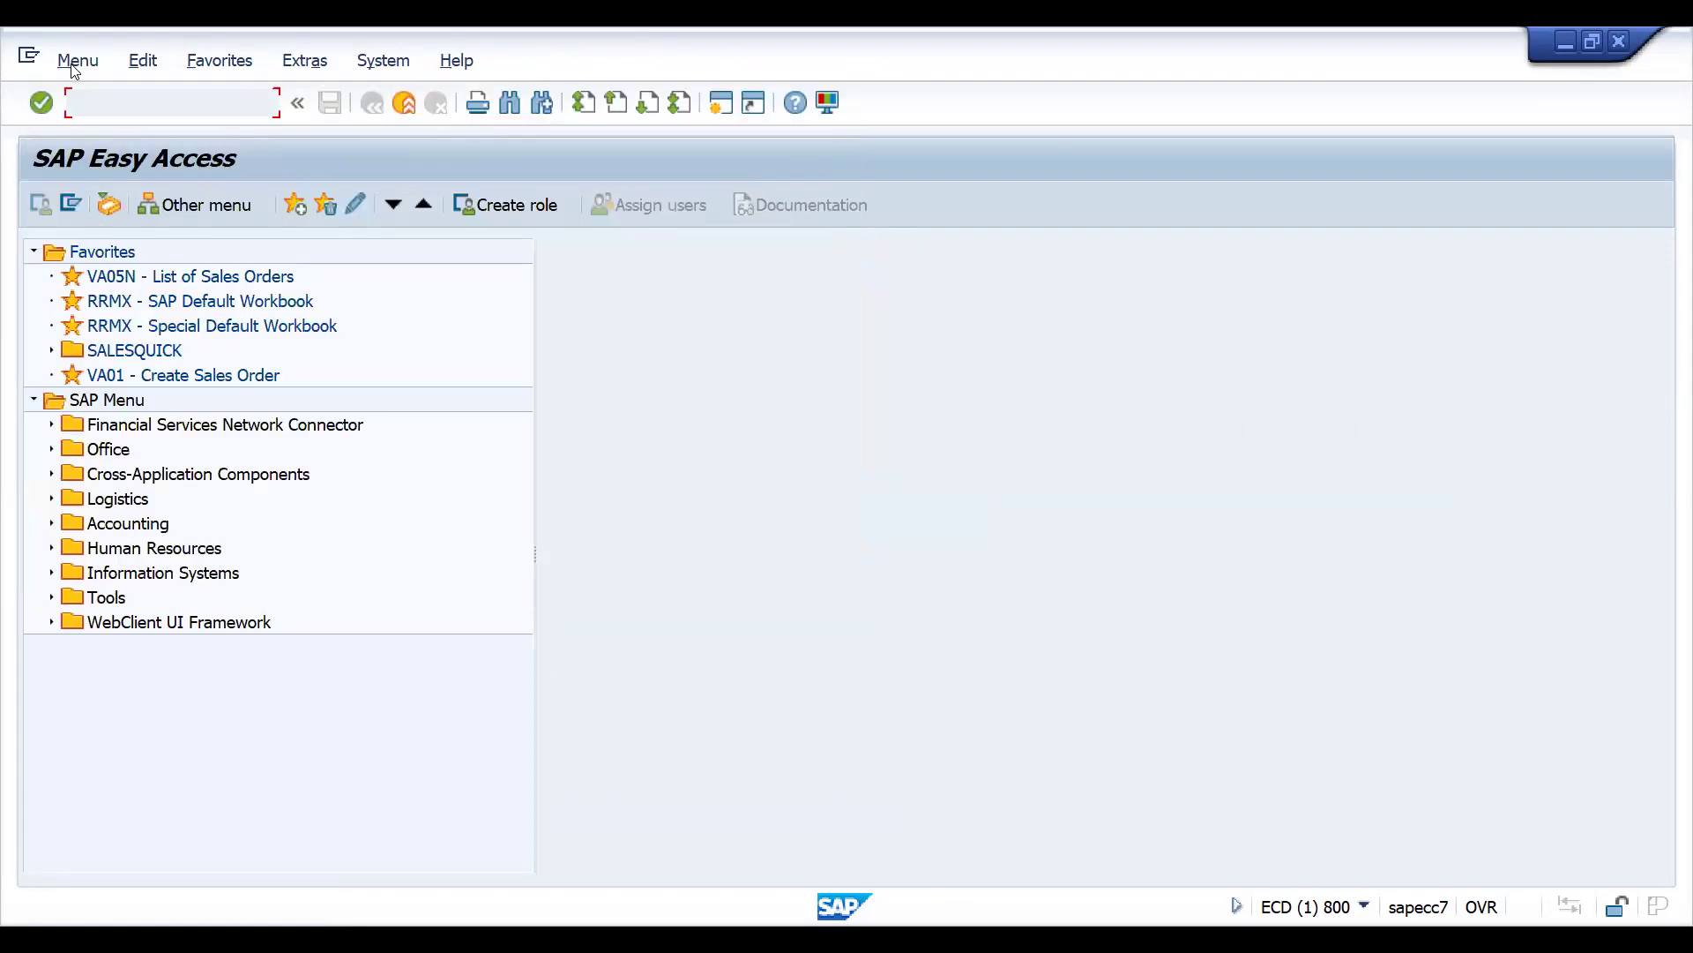
Open the saved invoice for change in transaction VF02 and display its header output
text(/nvf02)
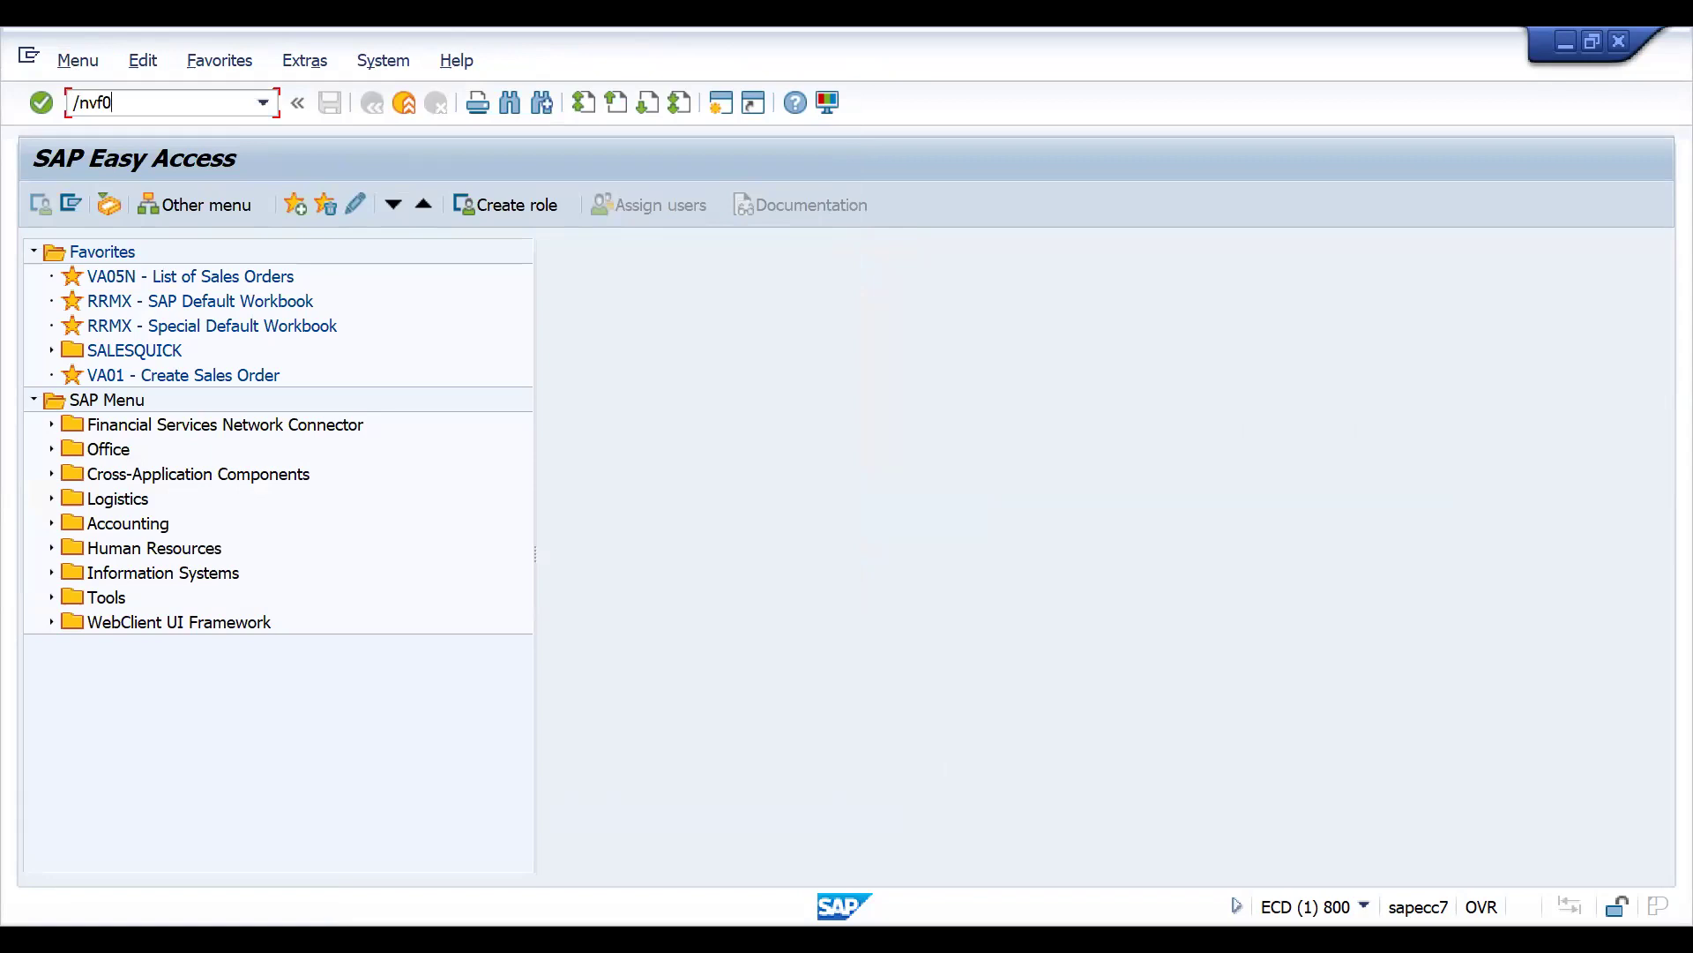
key(Return)
key(Return)
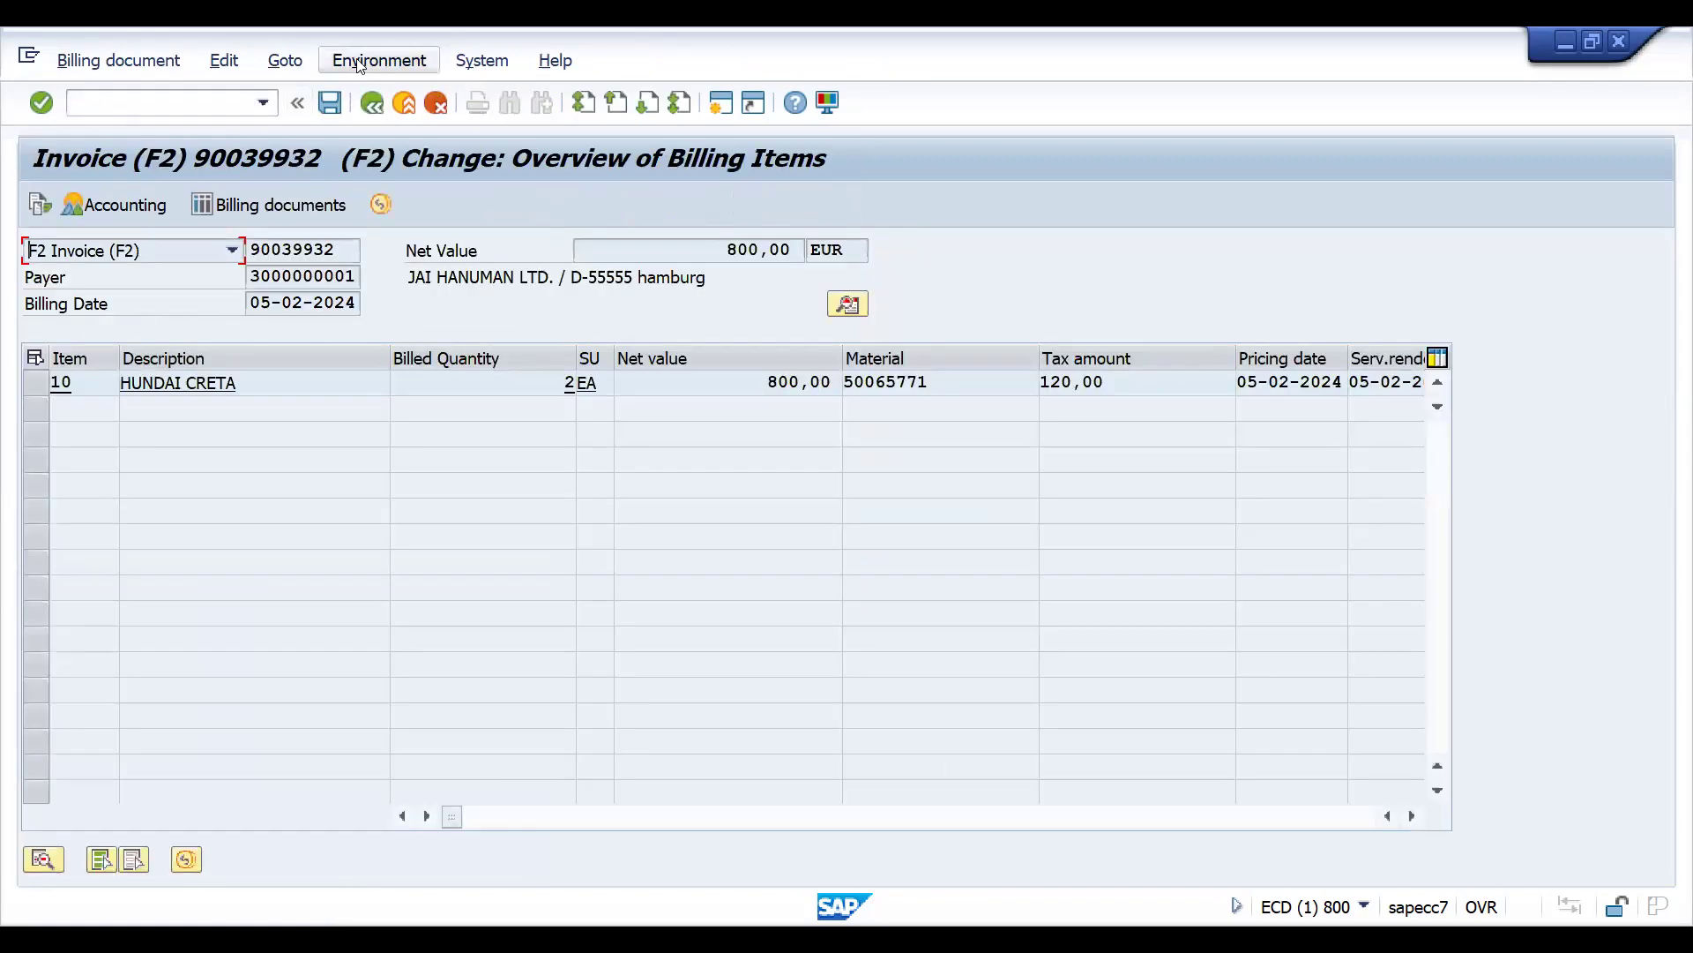
click(285, 60)
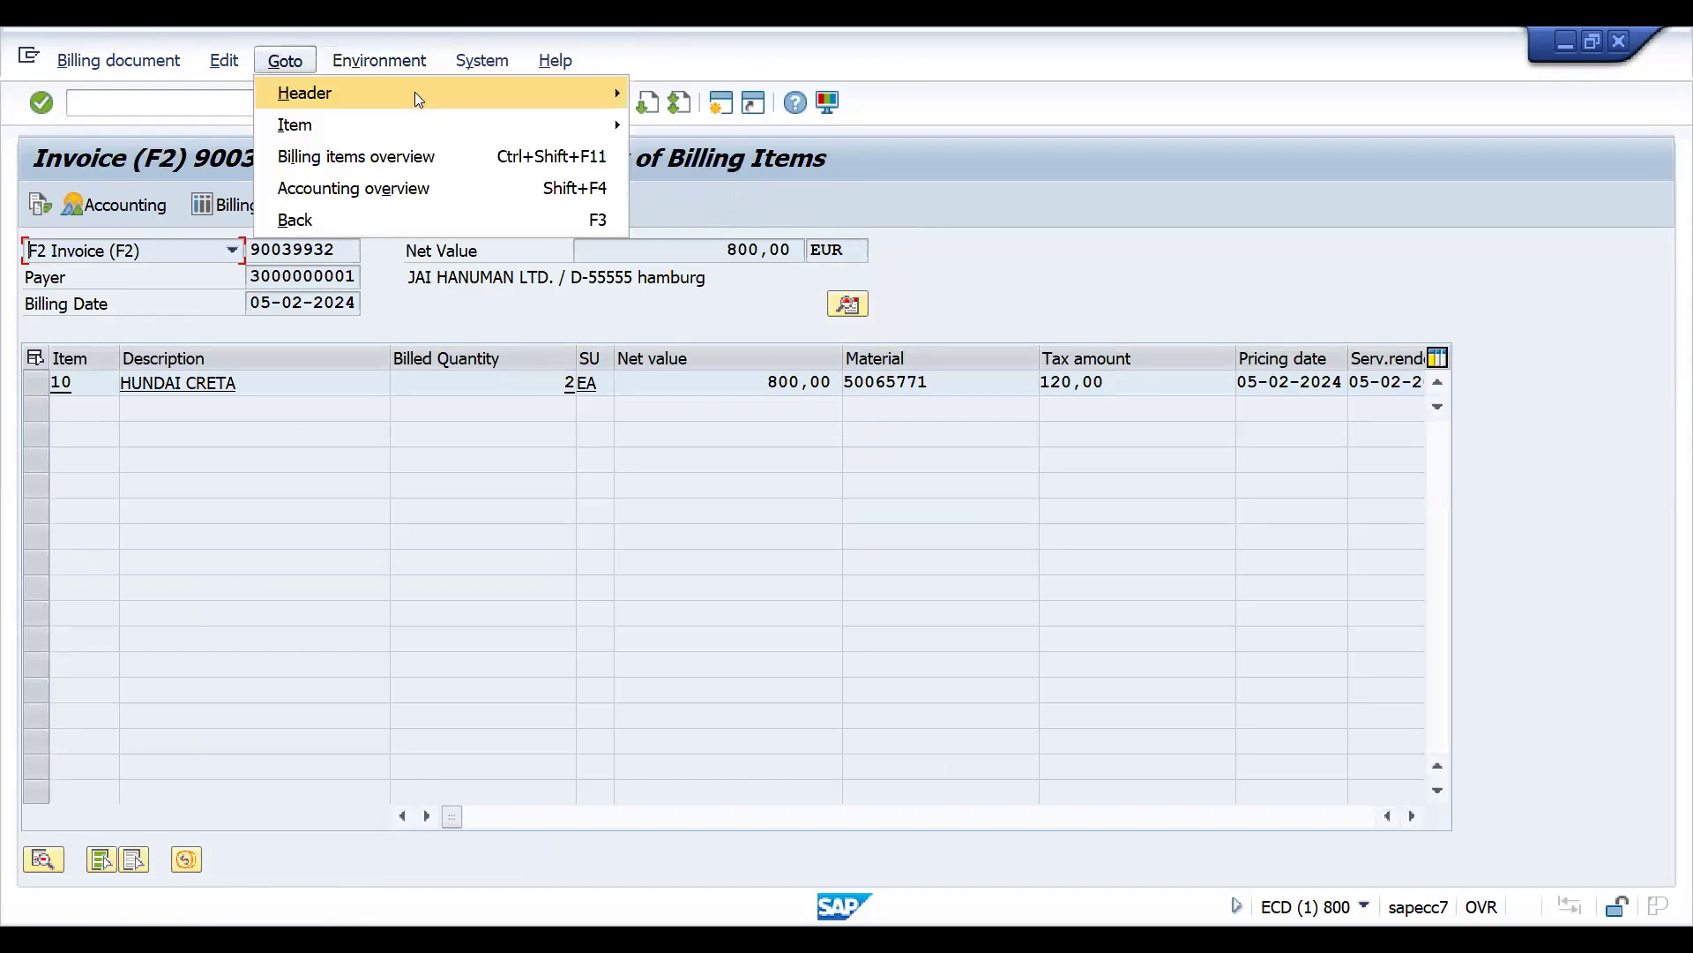
mouse_move(414, 92)
click(697, 188)
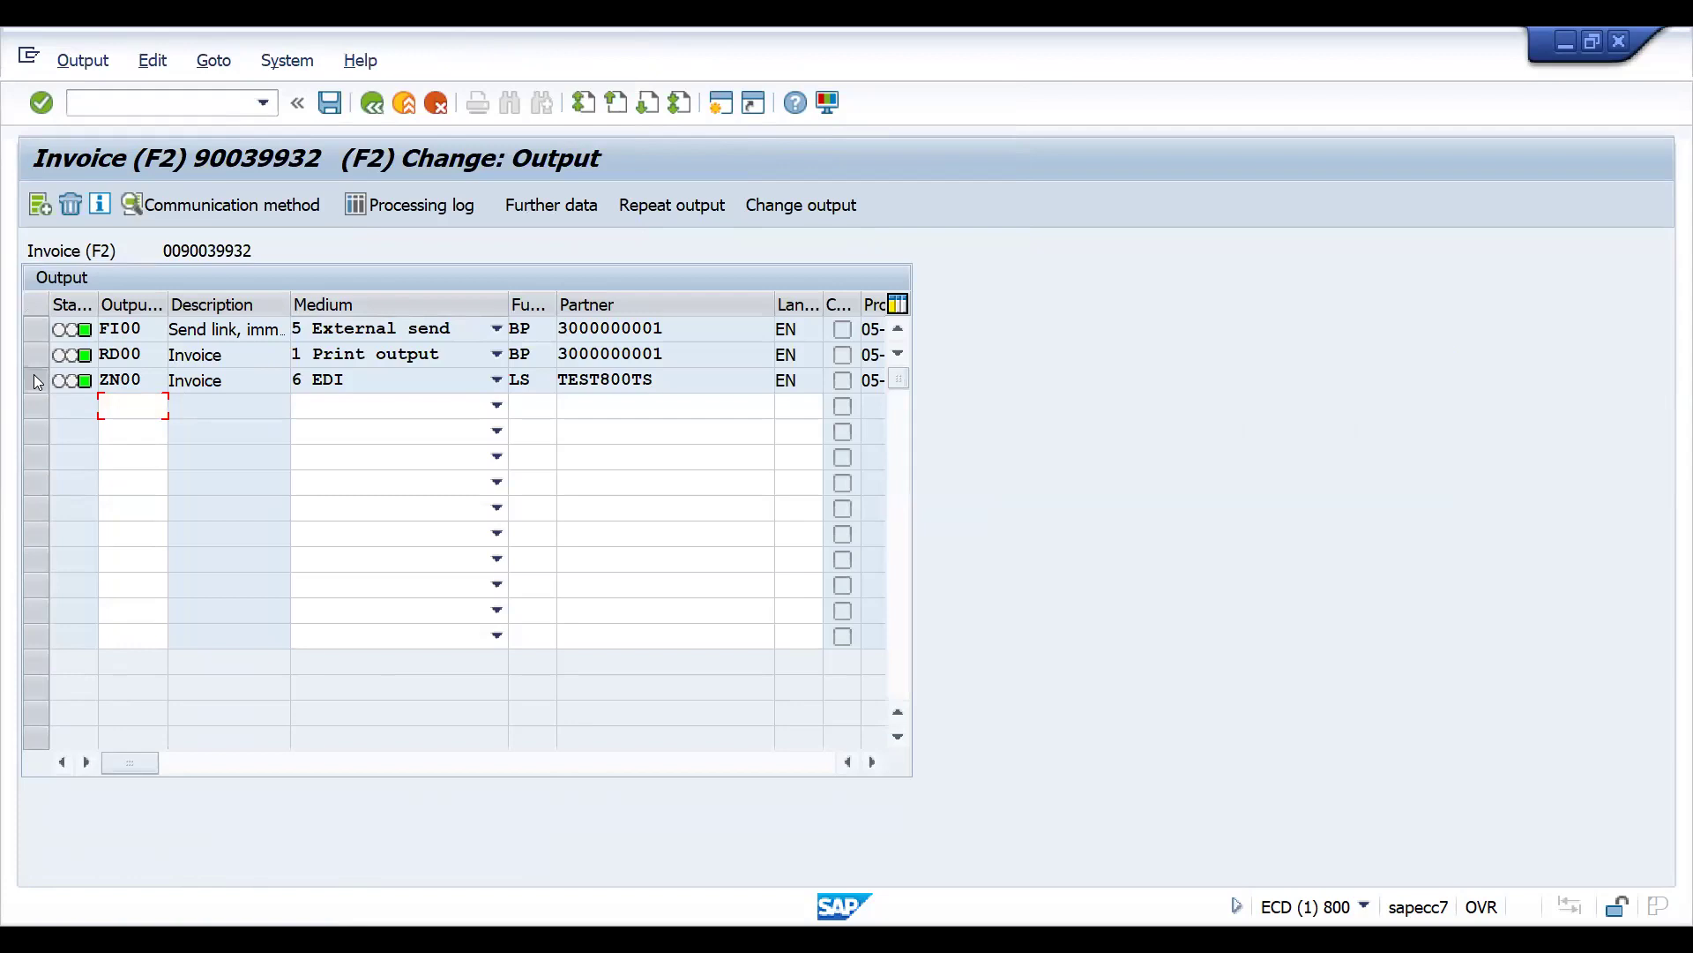
Open the processing log of the ZN00 EDI output, copy the IDoc number from it and close the log
click(25, 378)
click(40, 379)
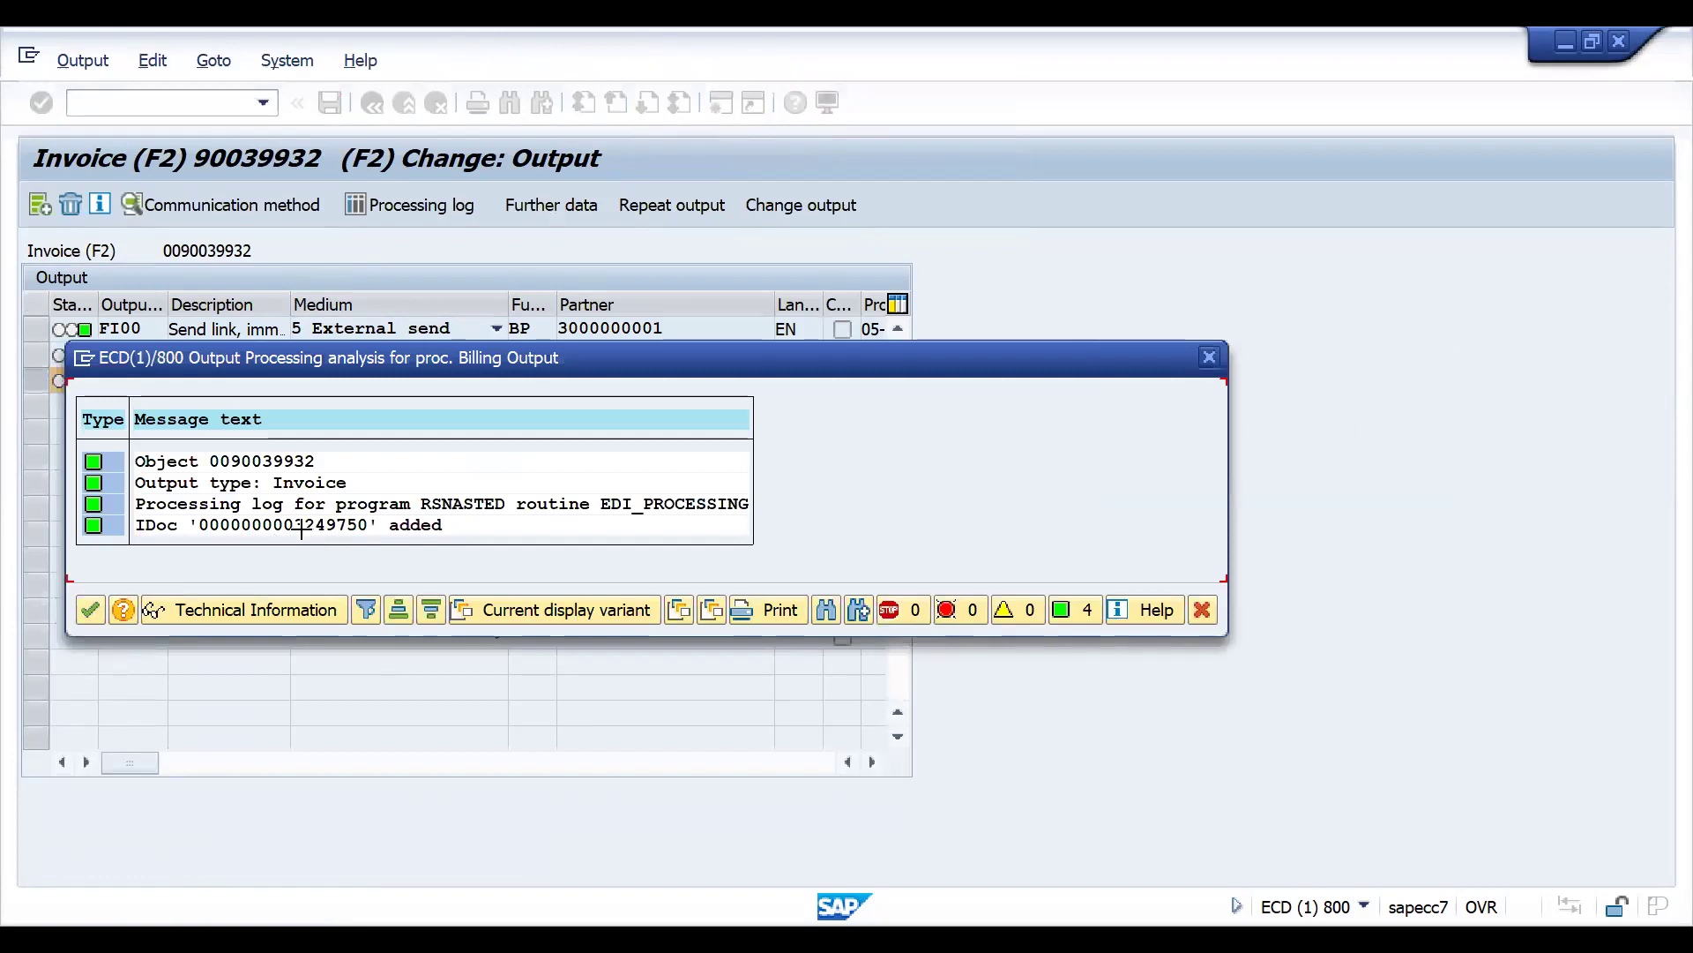
key(ctrl+y)
drag(283, 524, 372, 527)
key(ctrl+c)
click(90, 609)
Display the IDoc in transaction WE02 using the copied IDoc number
key(ctrl+slash)
text(/nwe02)
key(Return)
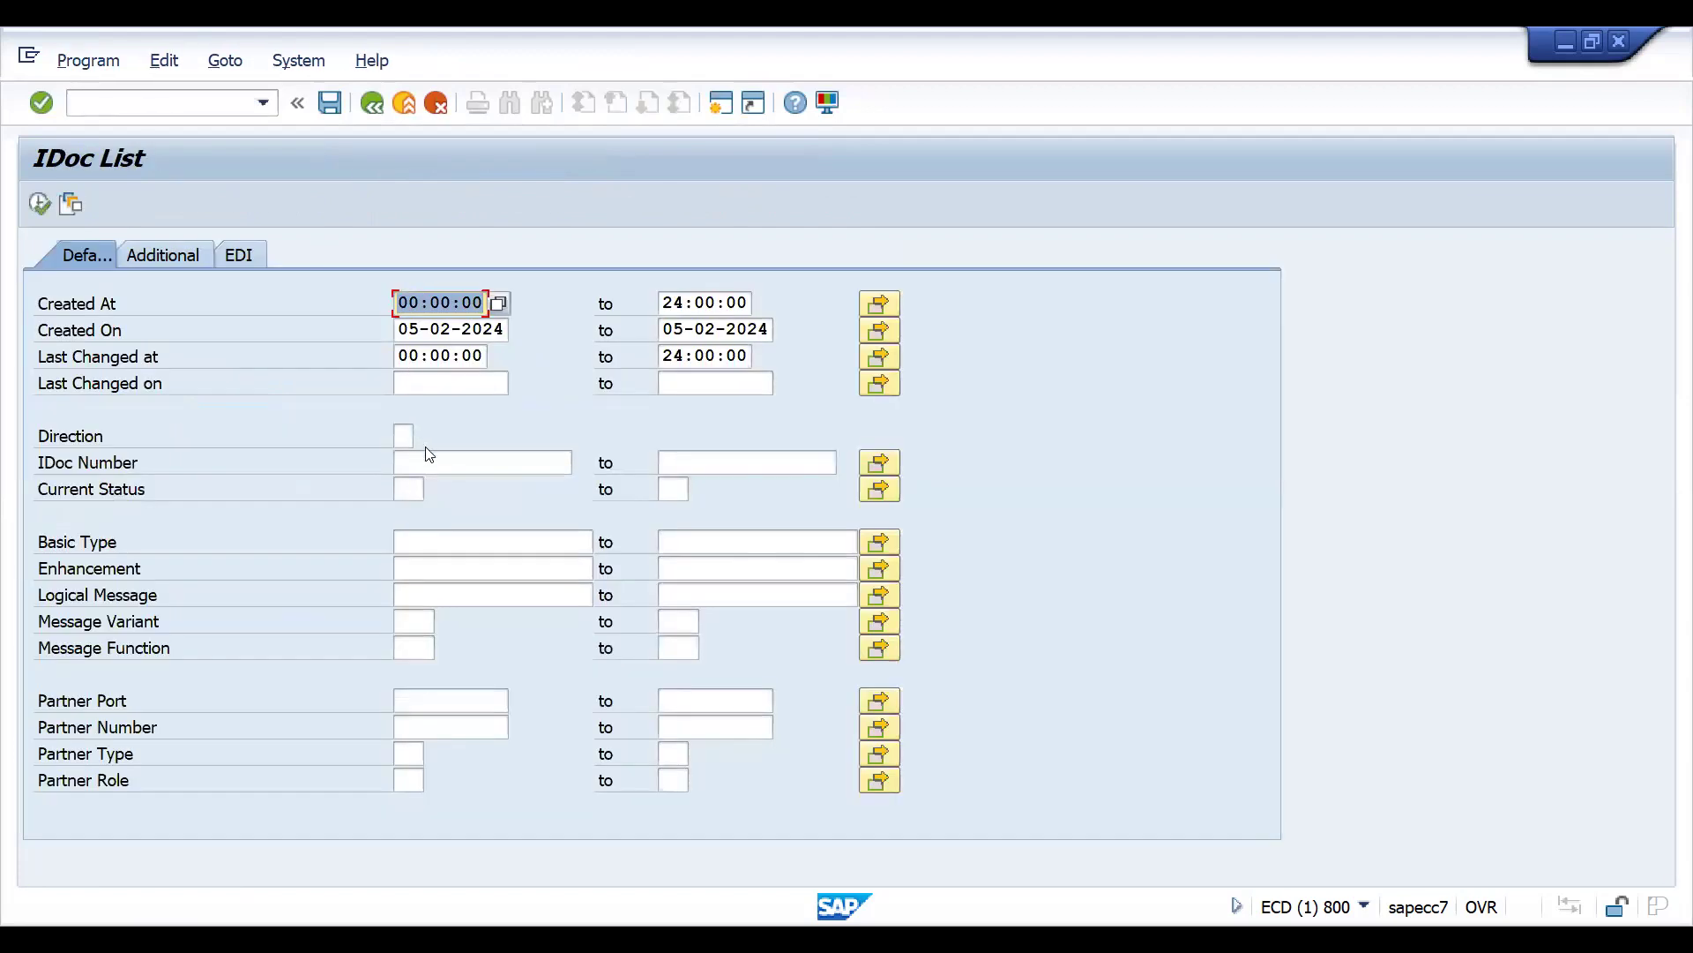
click(426, 459)
key(ctrl+v)
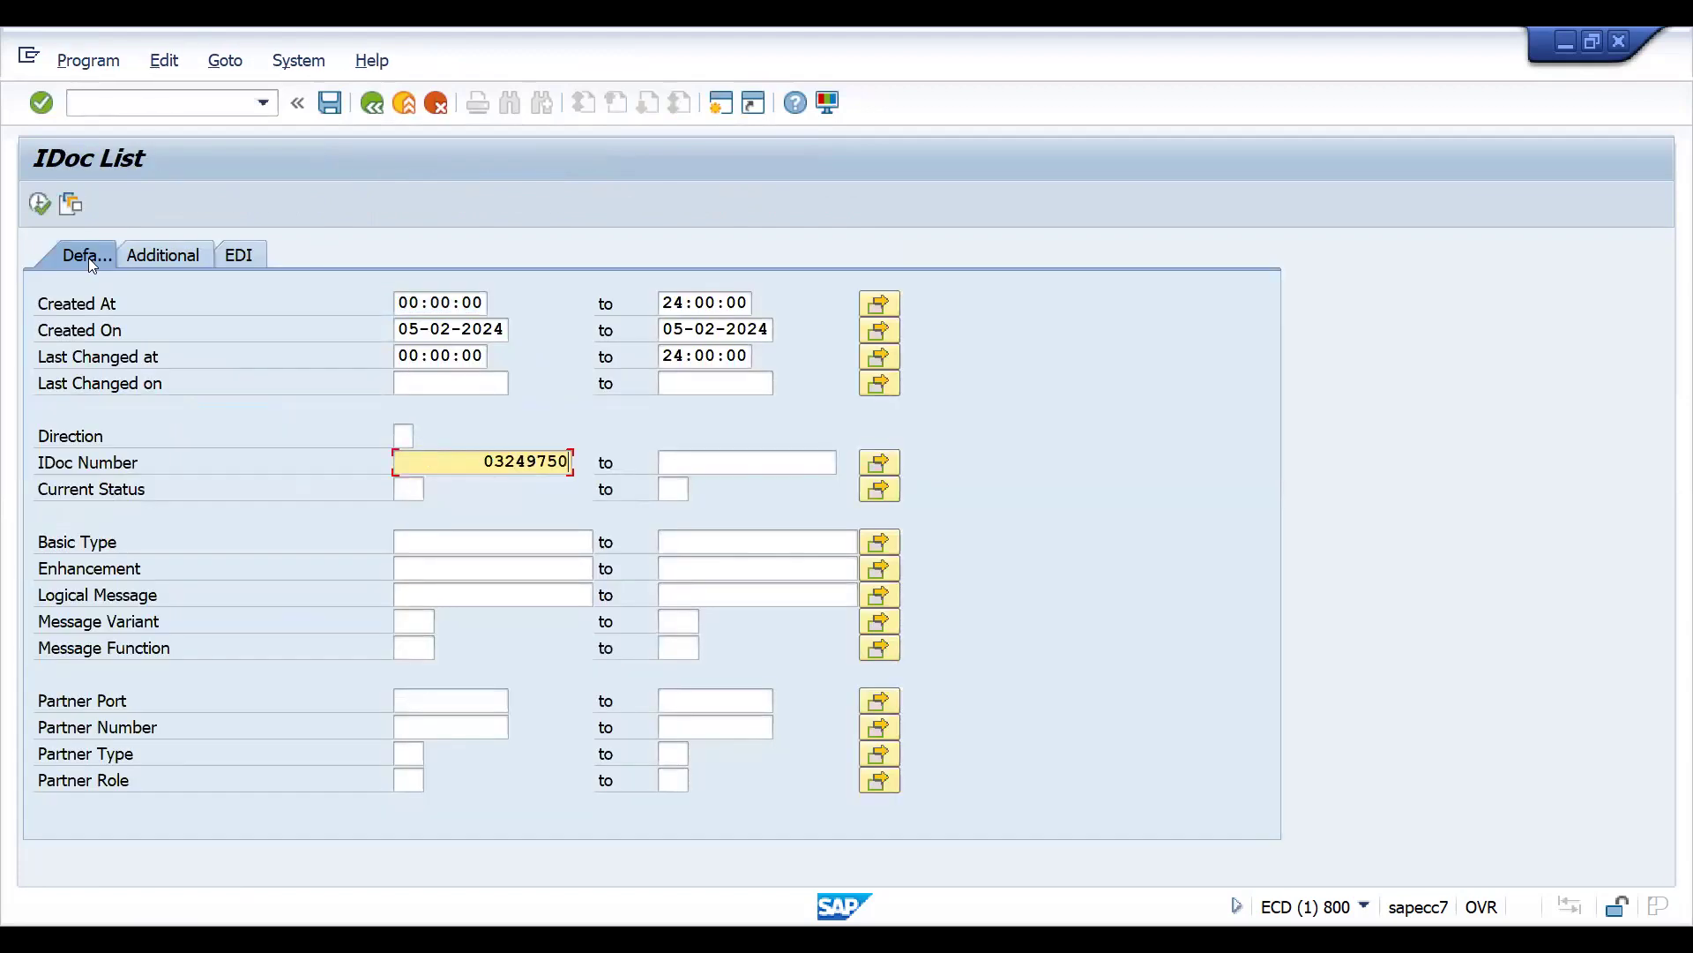
click(41, 203)
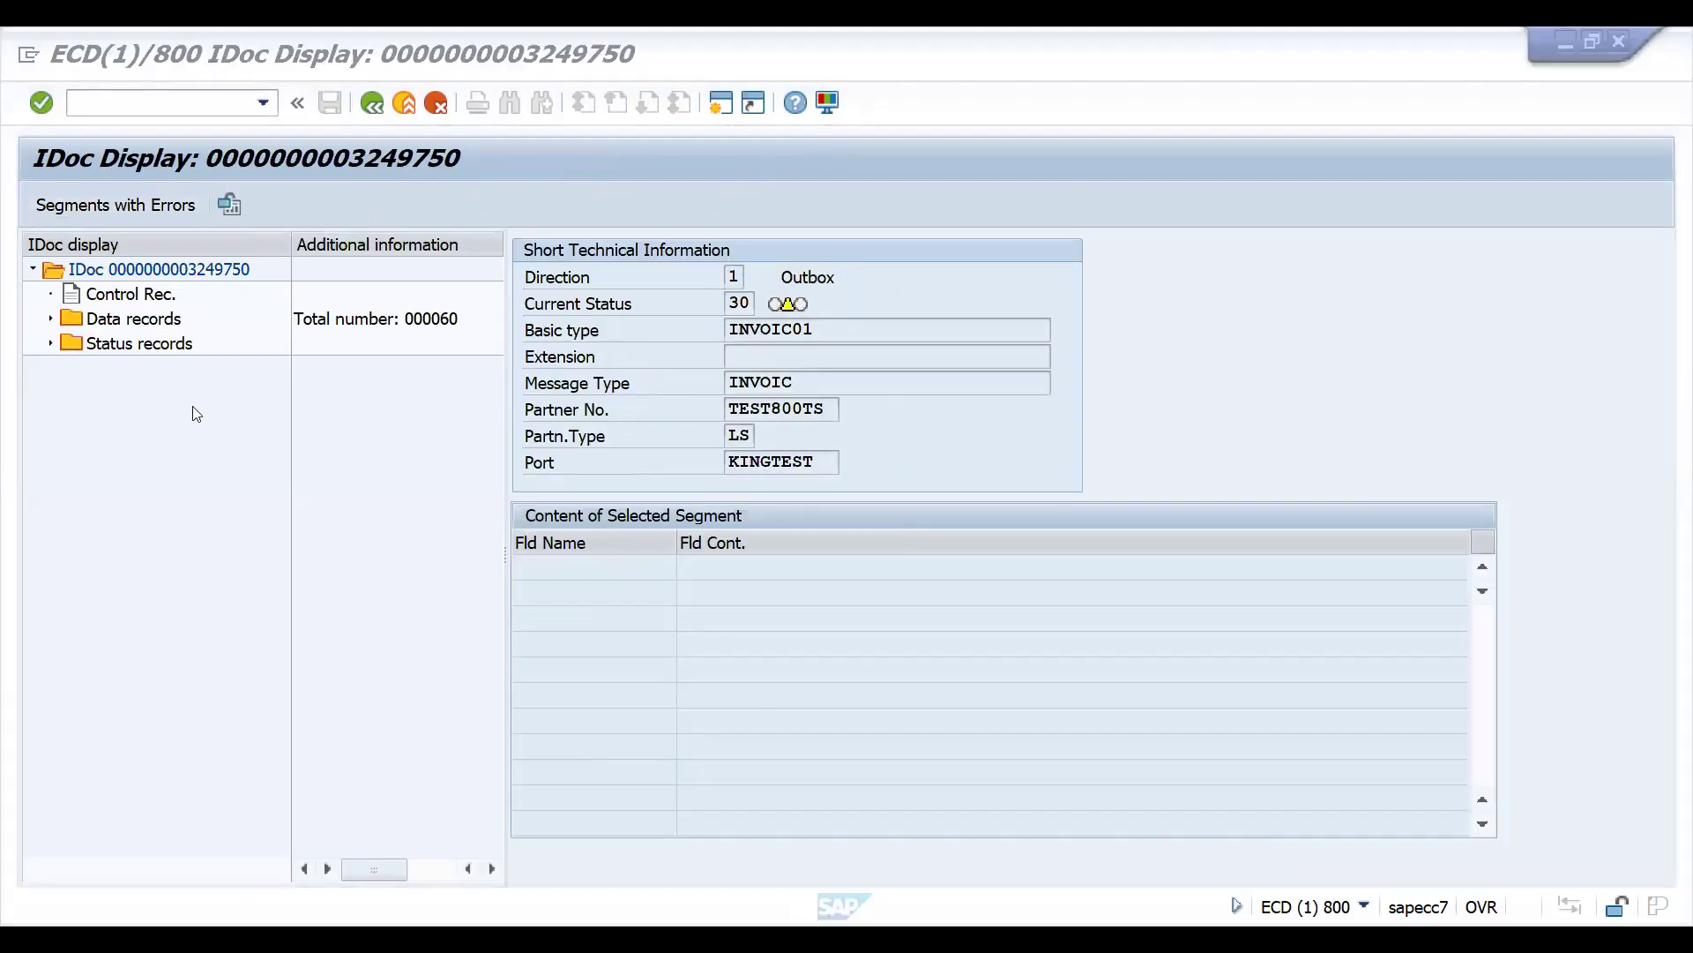
Expand the IDoc's status records and the details of status 30, and select the control record
click(51, 344)
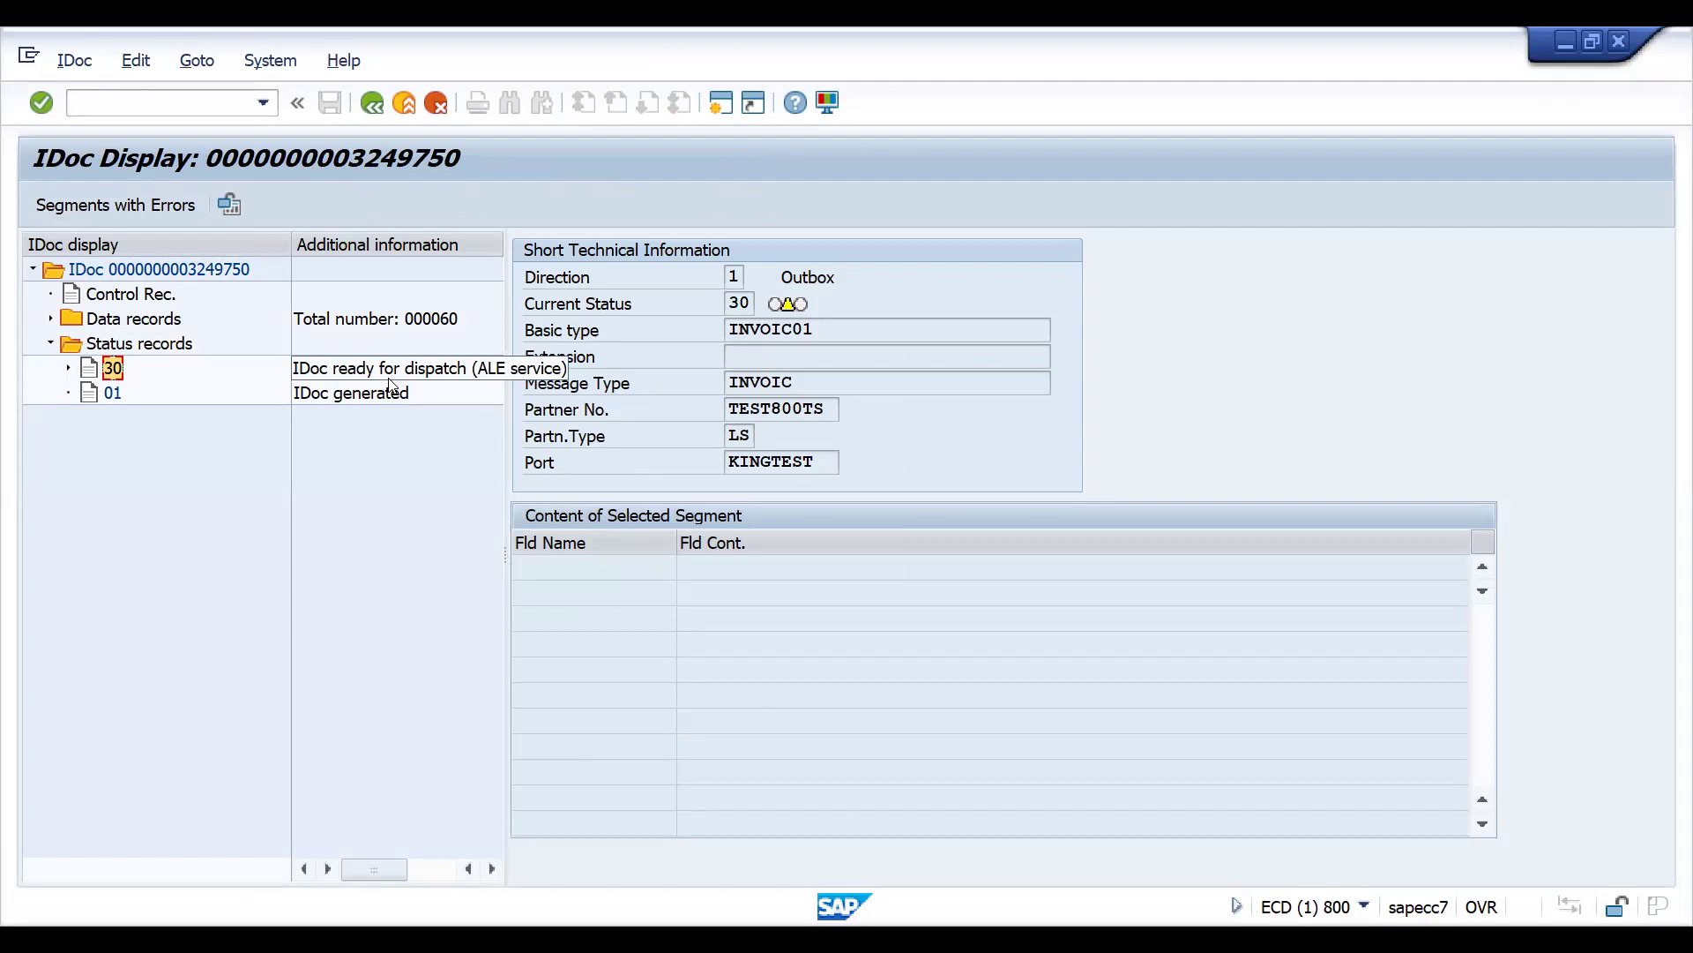
click(68, 368)
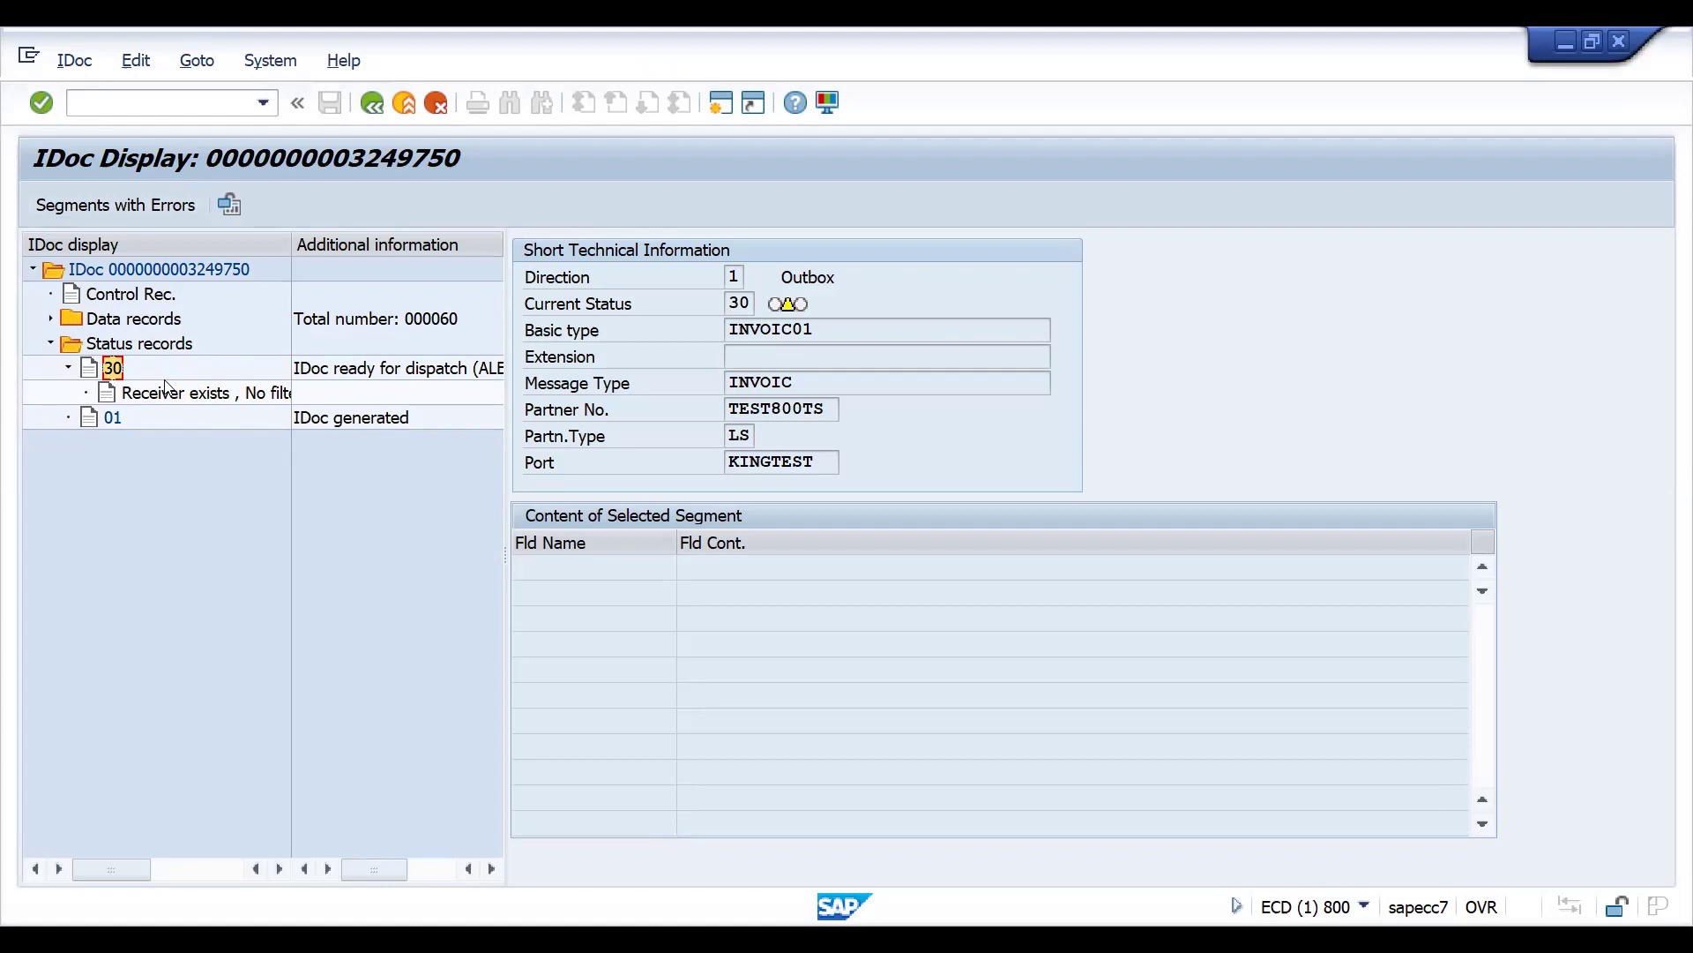
click(183, 104)
click(141, 296)
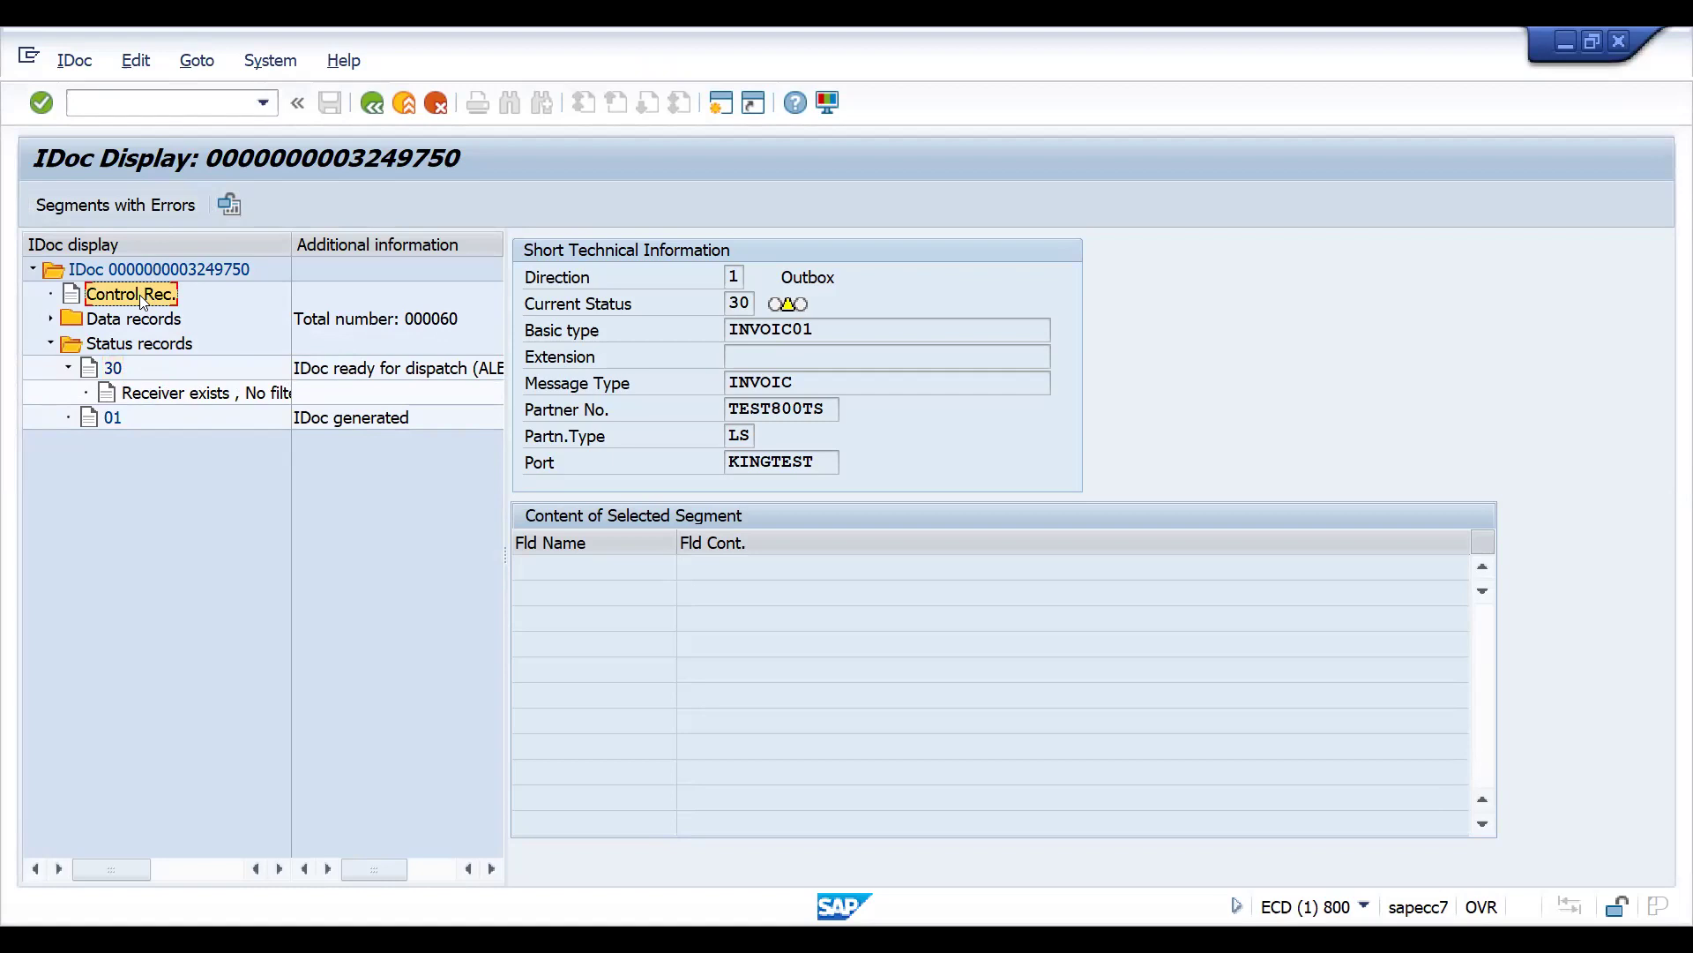
Expand the IDoc's data records, and call up IDoc 3249750 in the Status Monitor for ALE Messages
click(52, 319)
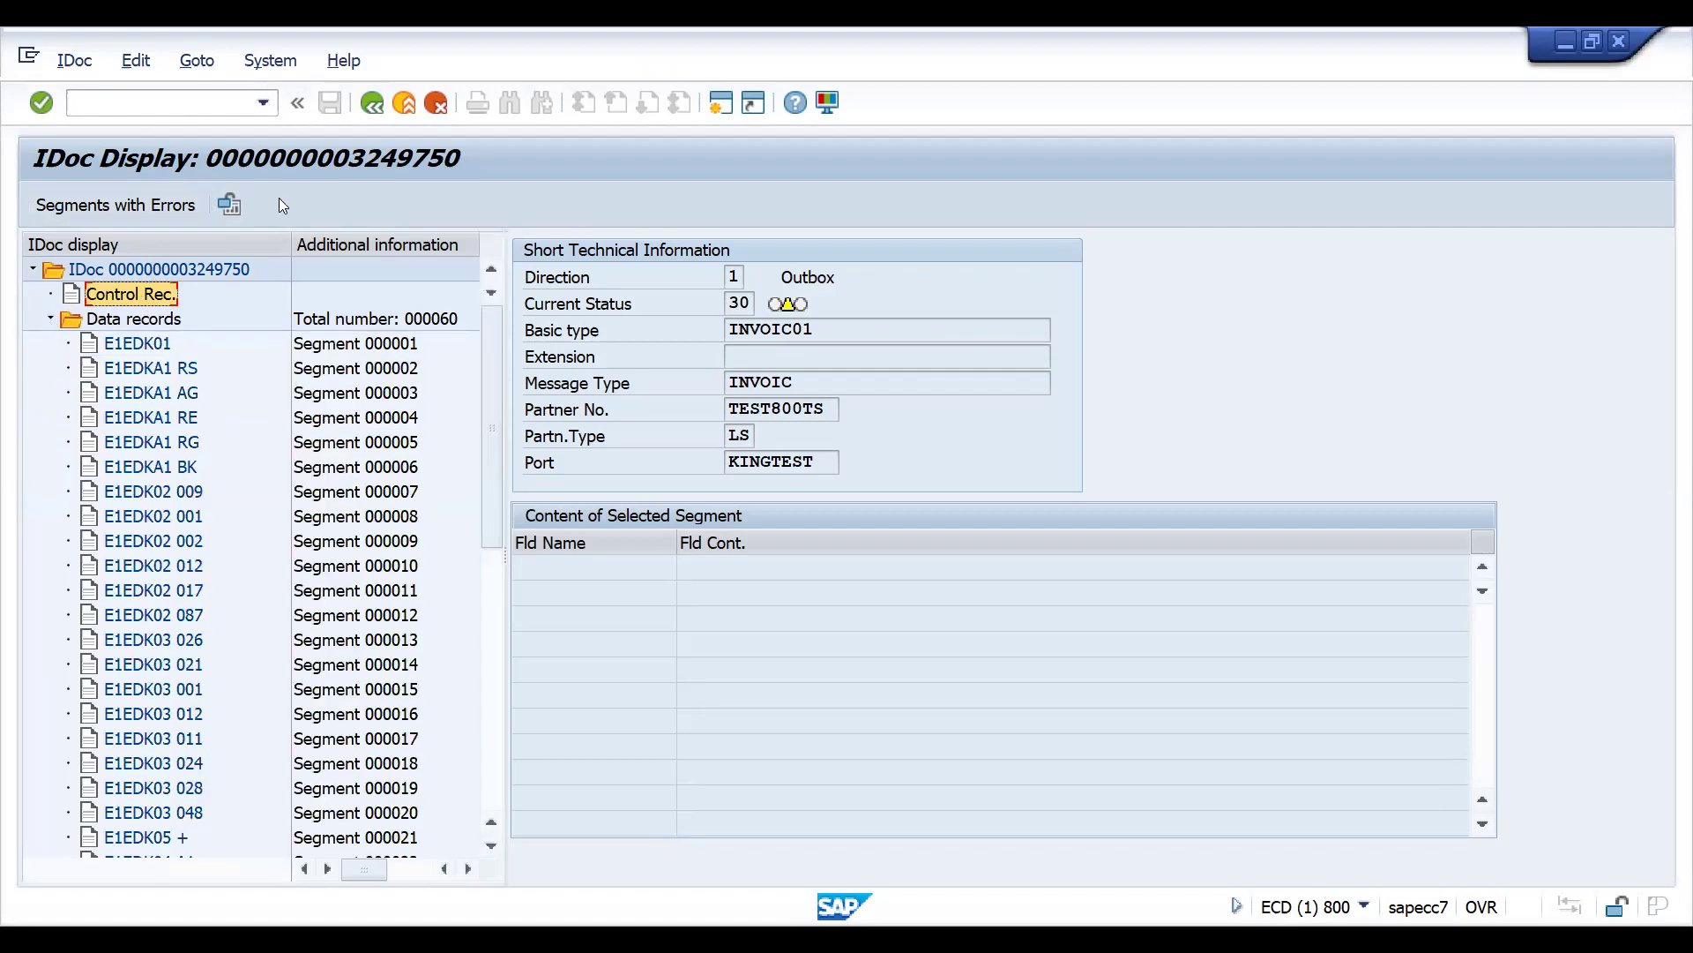
click(194, 101)
text(/nwe)
key(BackSpace)
key(BackSpace)
text(we02)
key(Return)
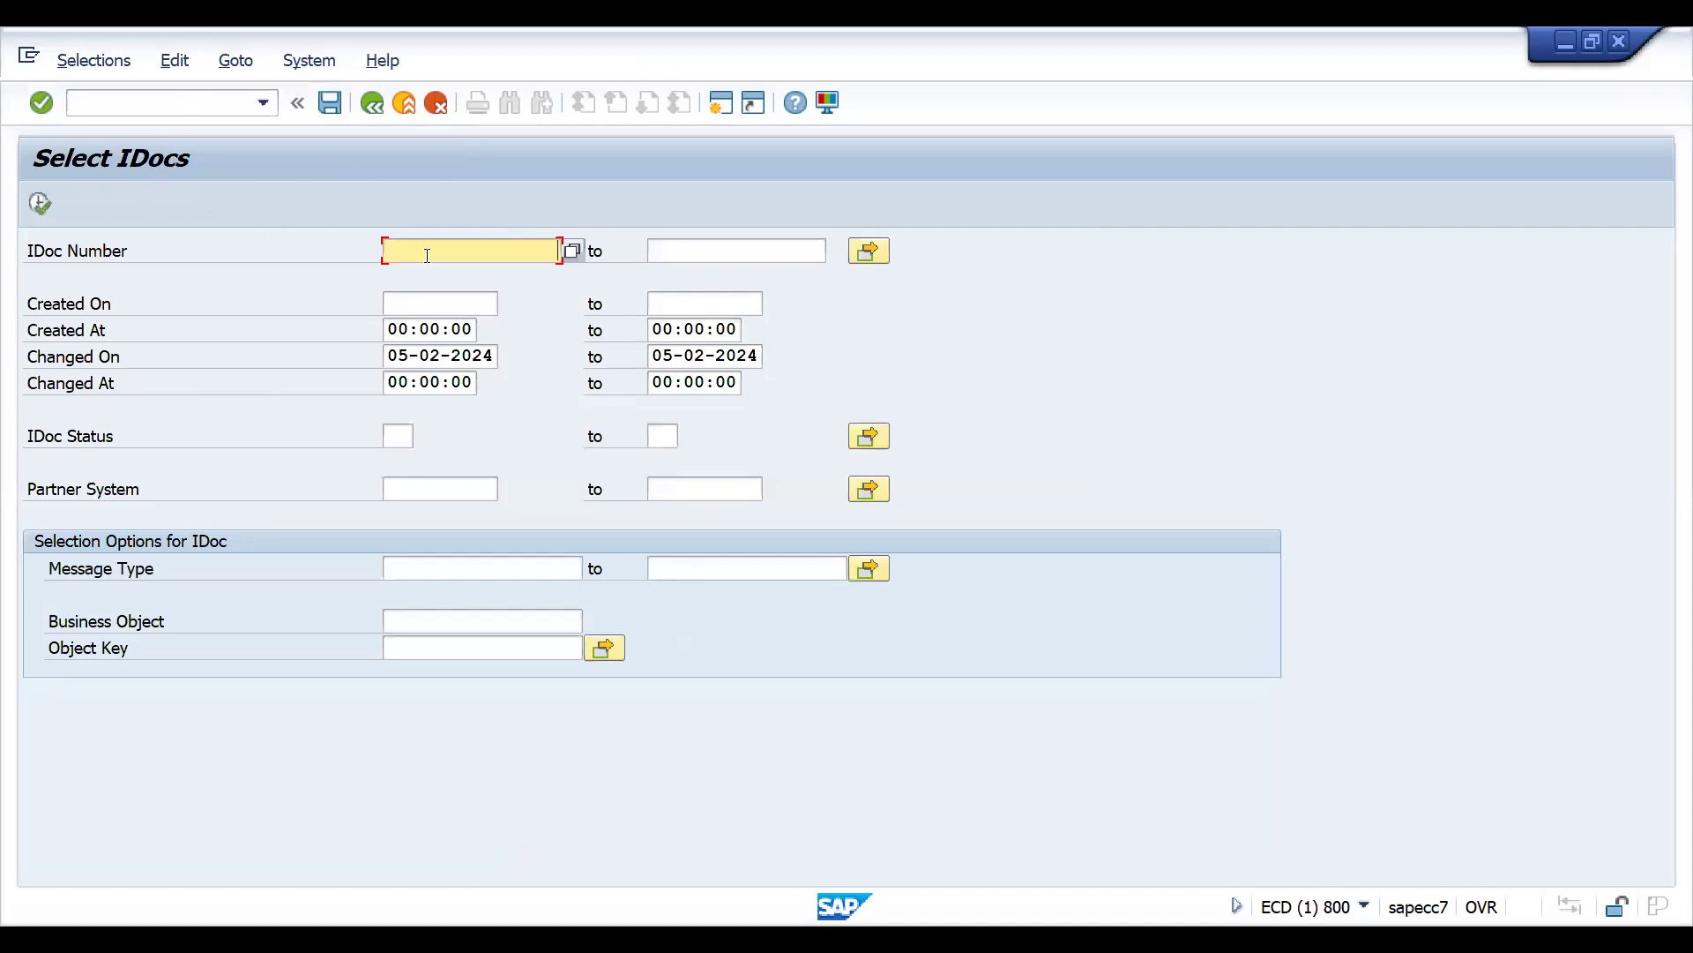
key(ctrl+v)
click(47, 201)
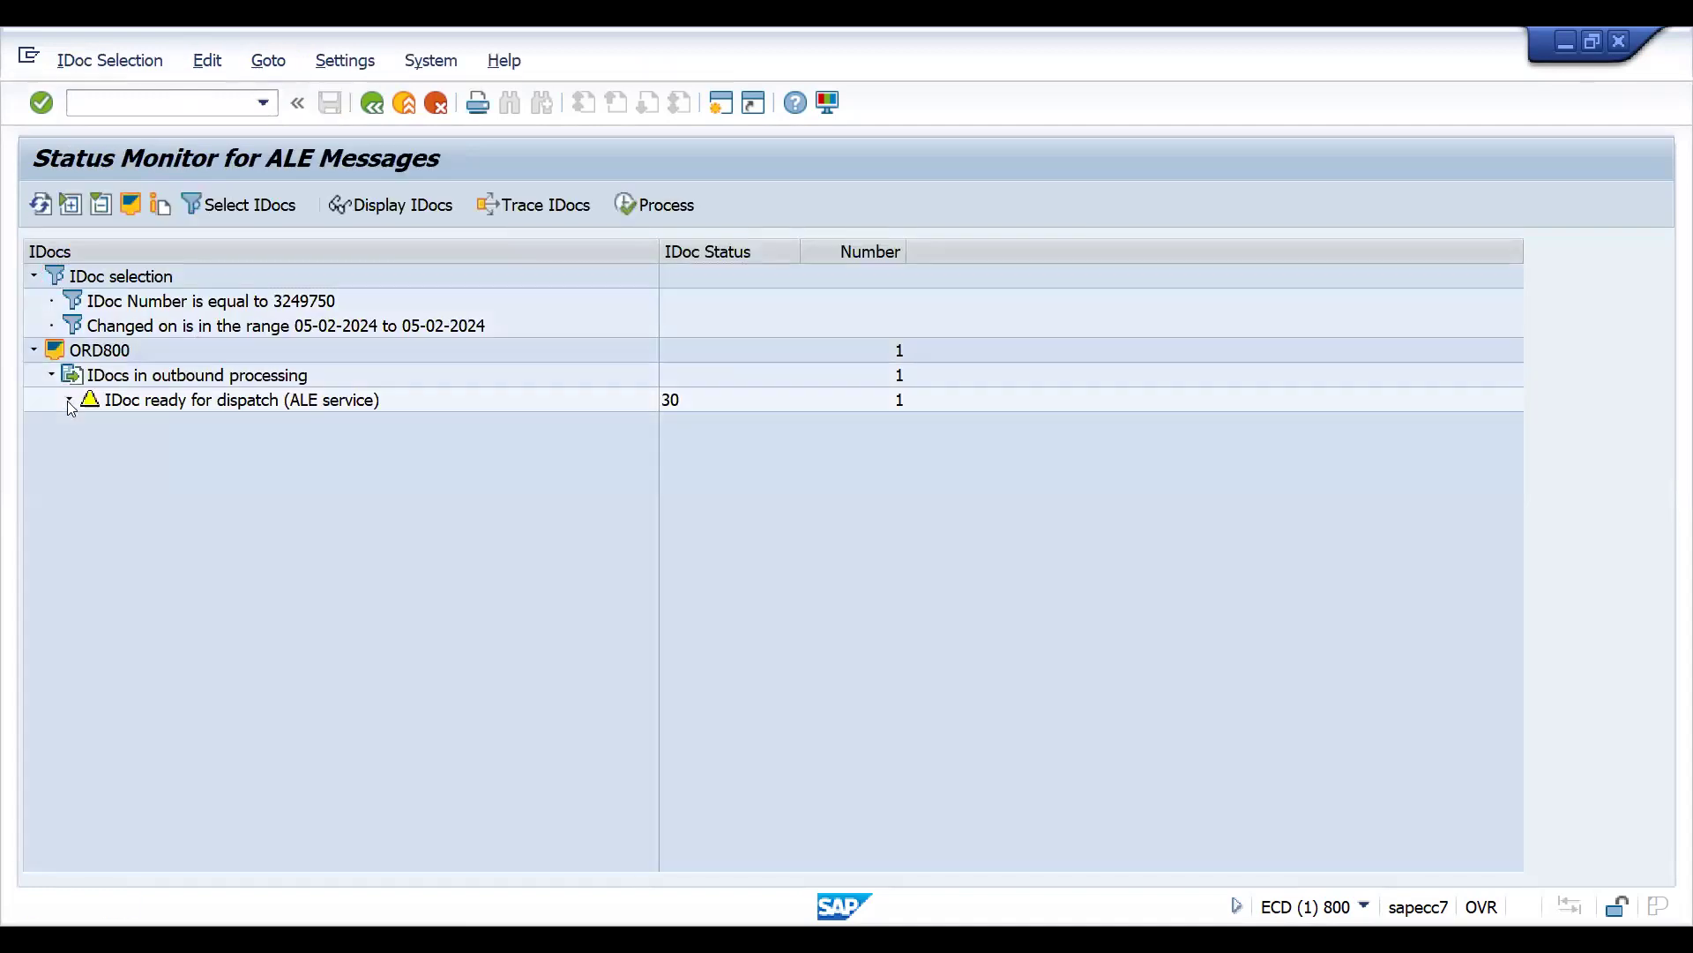
Expand the status 30 entry down to the INVOIC message details and process the IDoc ready for dispatch
click(70, 400)
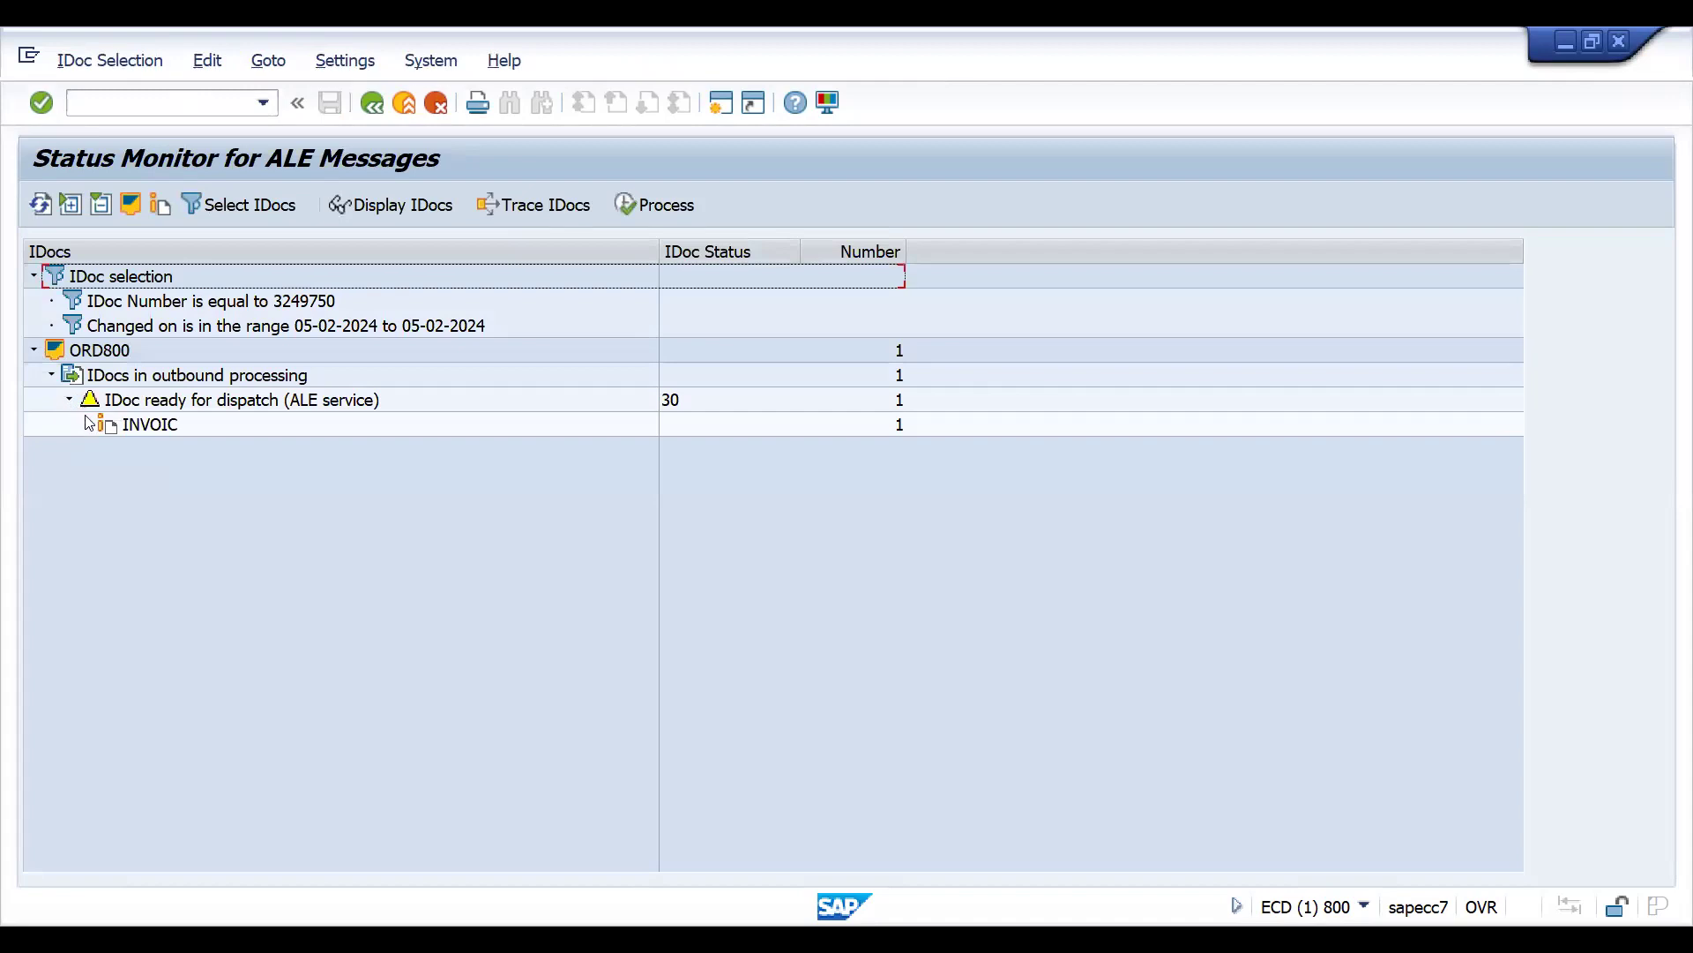
click(89, 425)
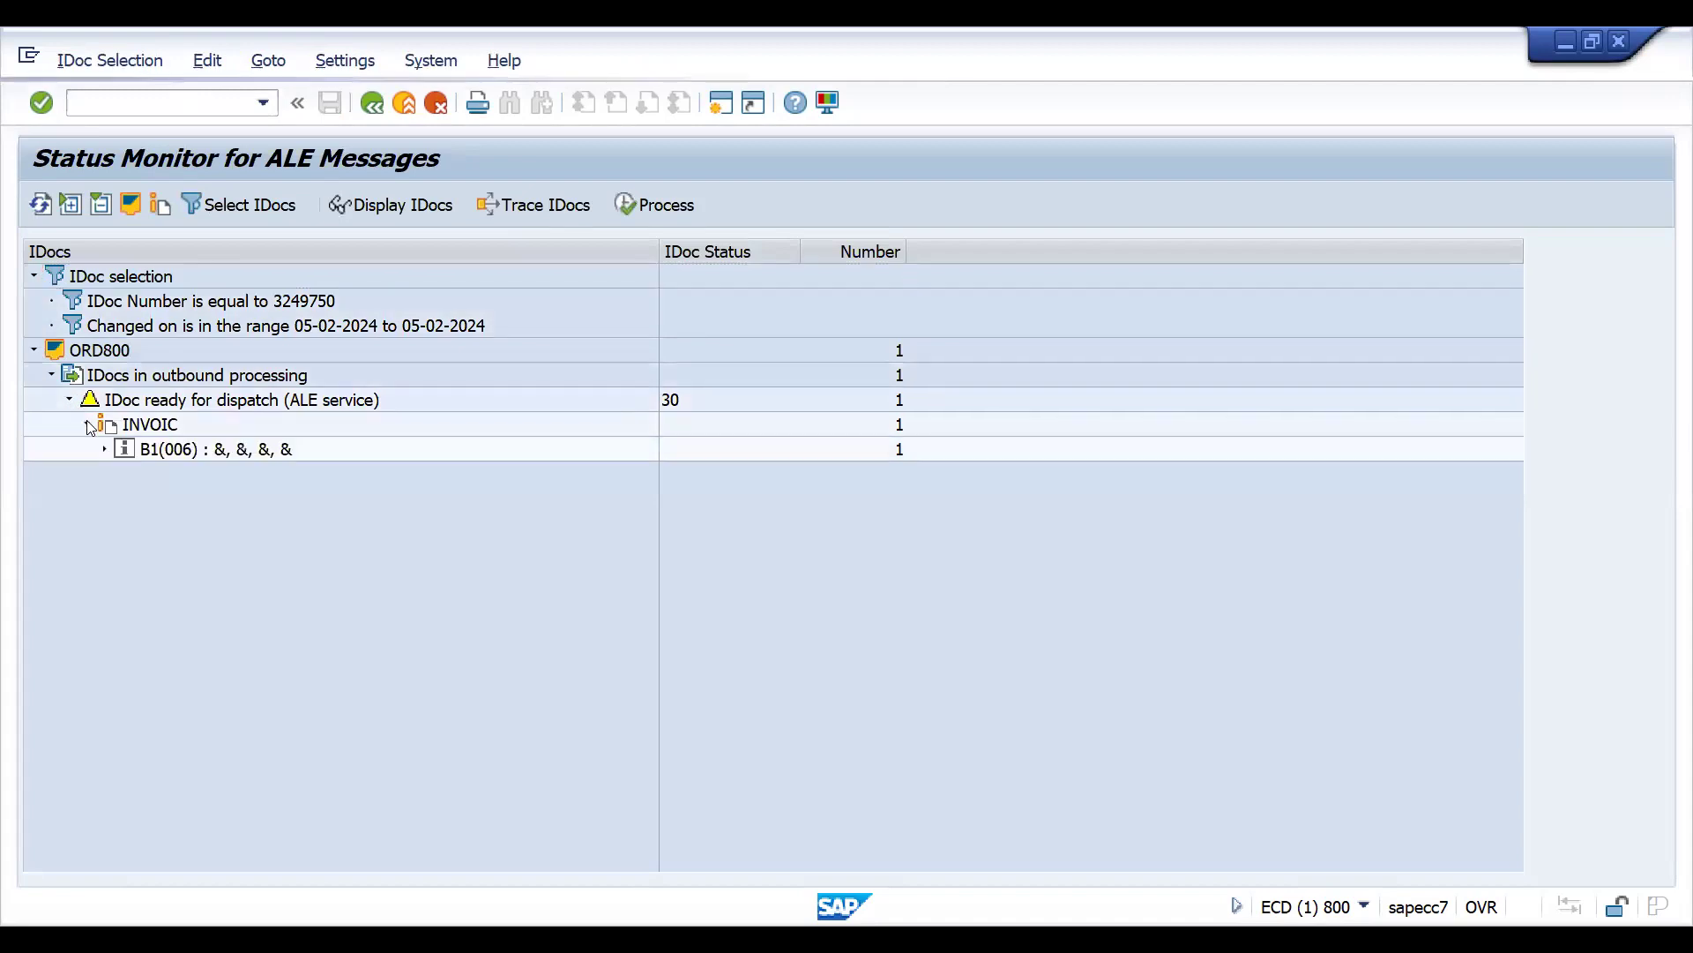
click(150, 426)
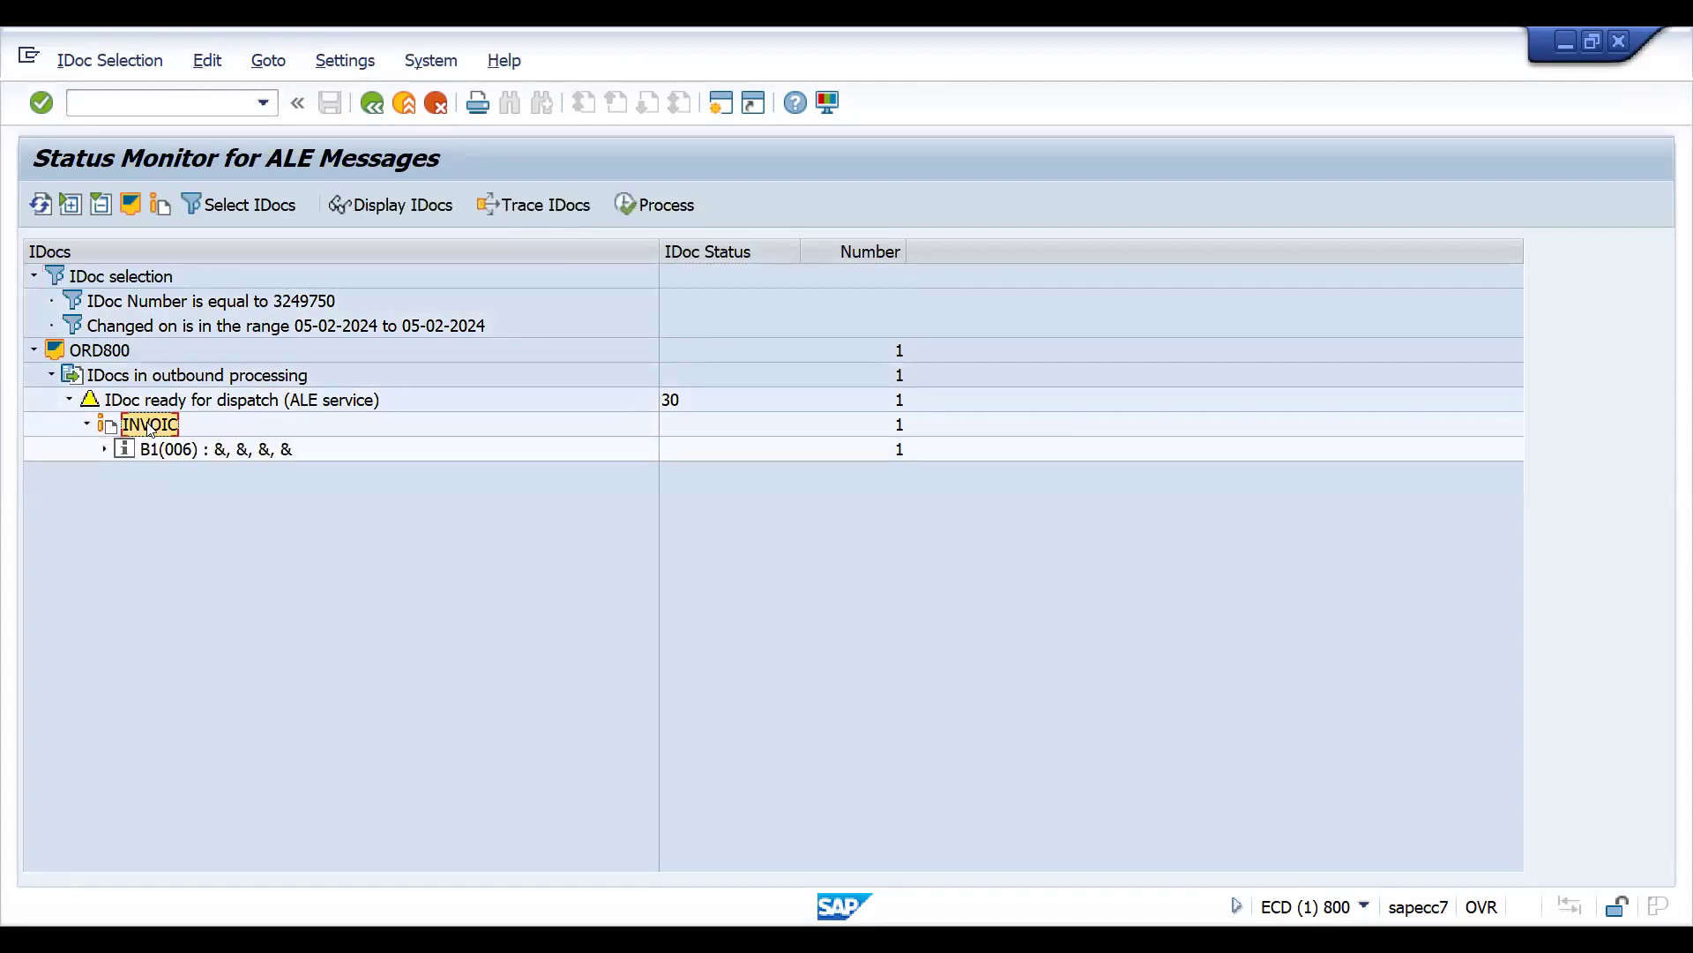
click(104, 449)
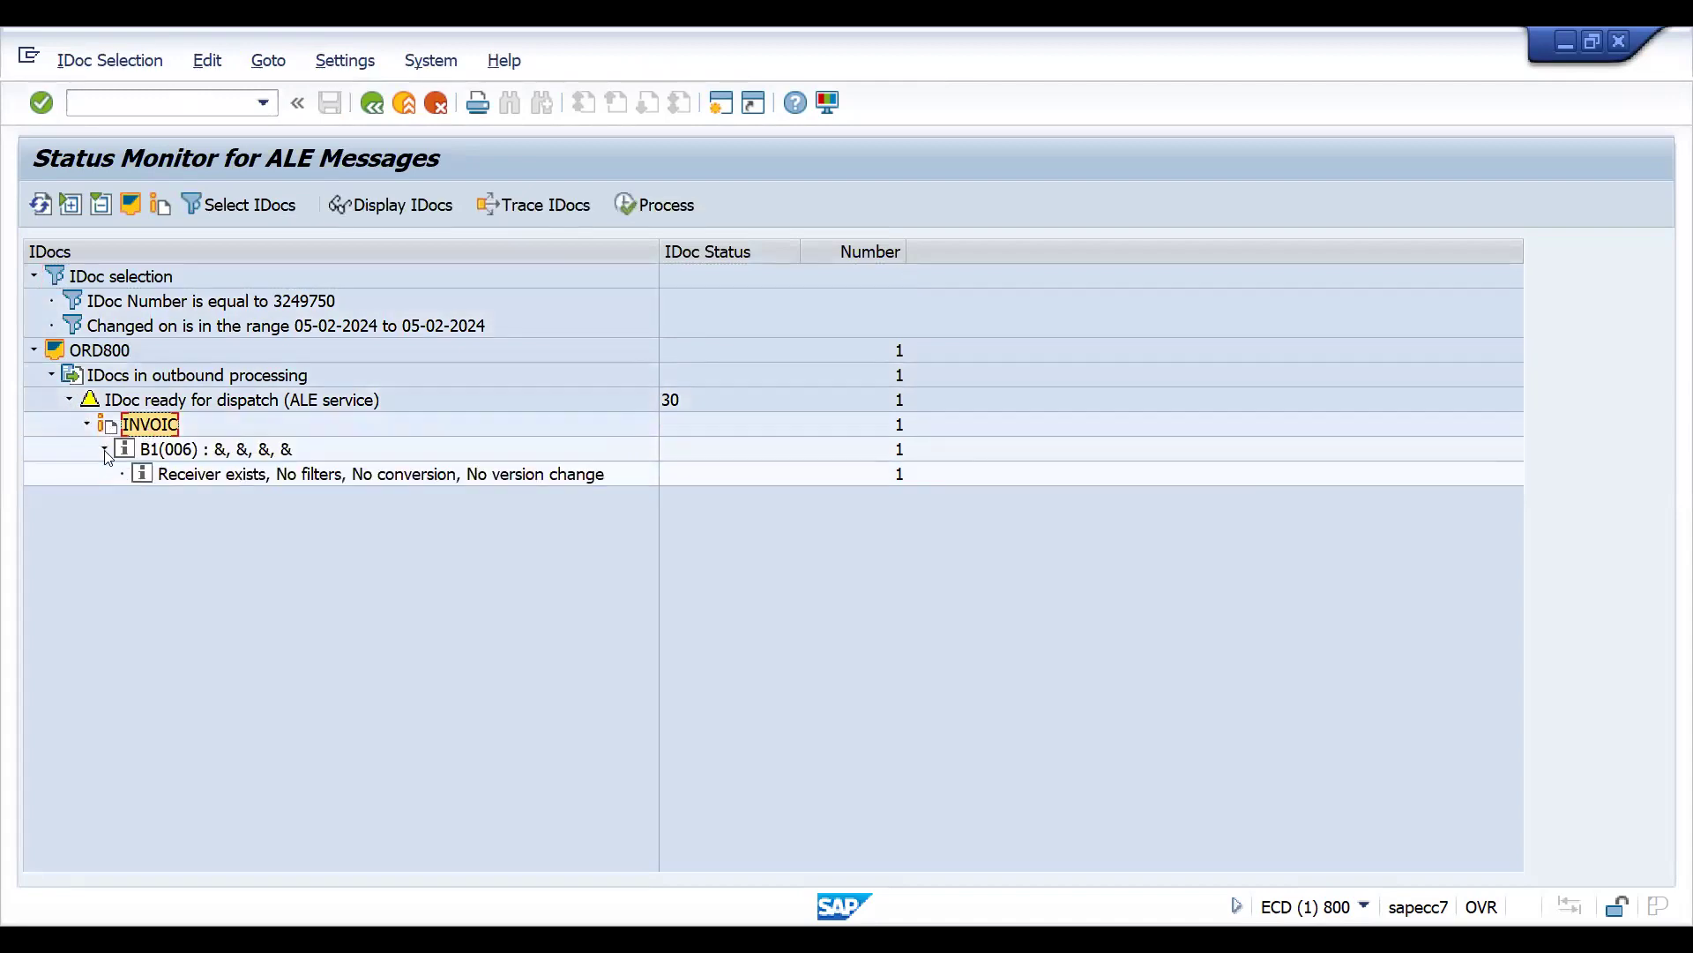
click(157, 402)
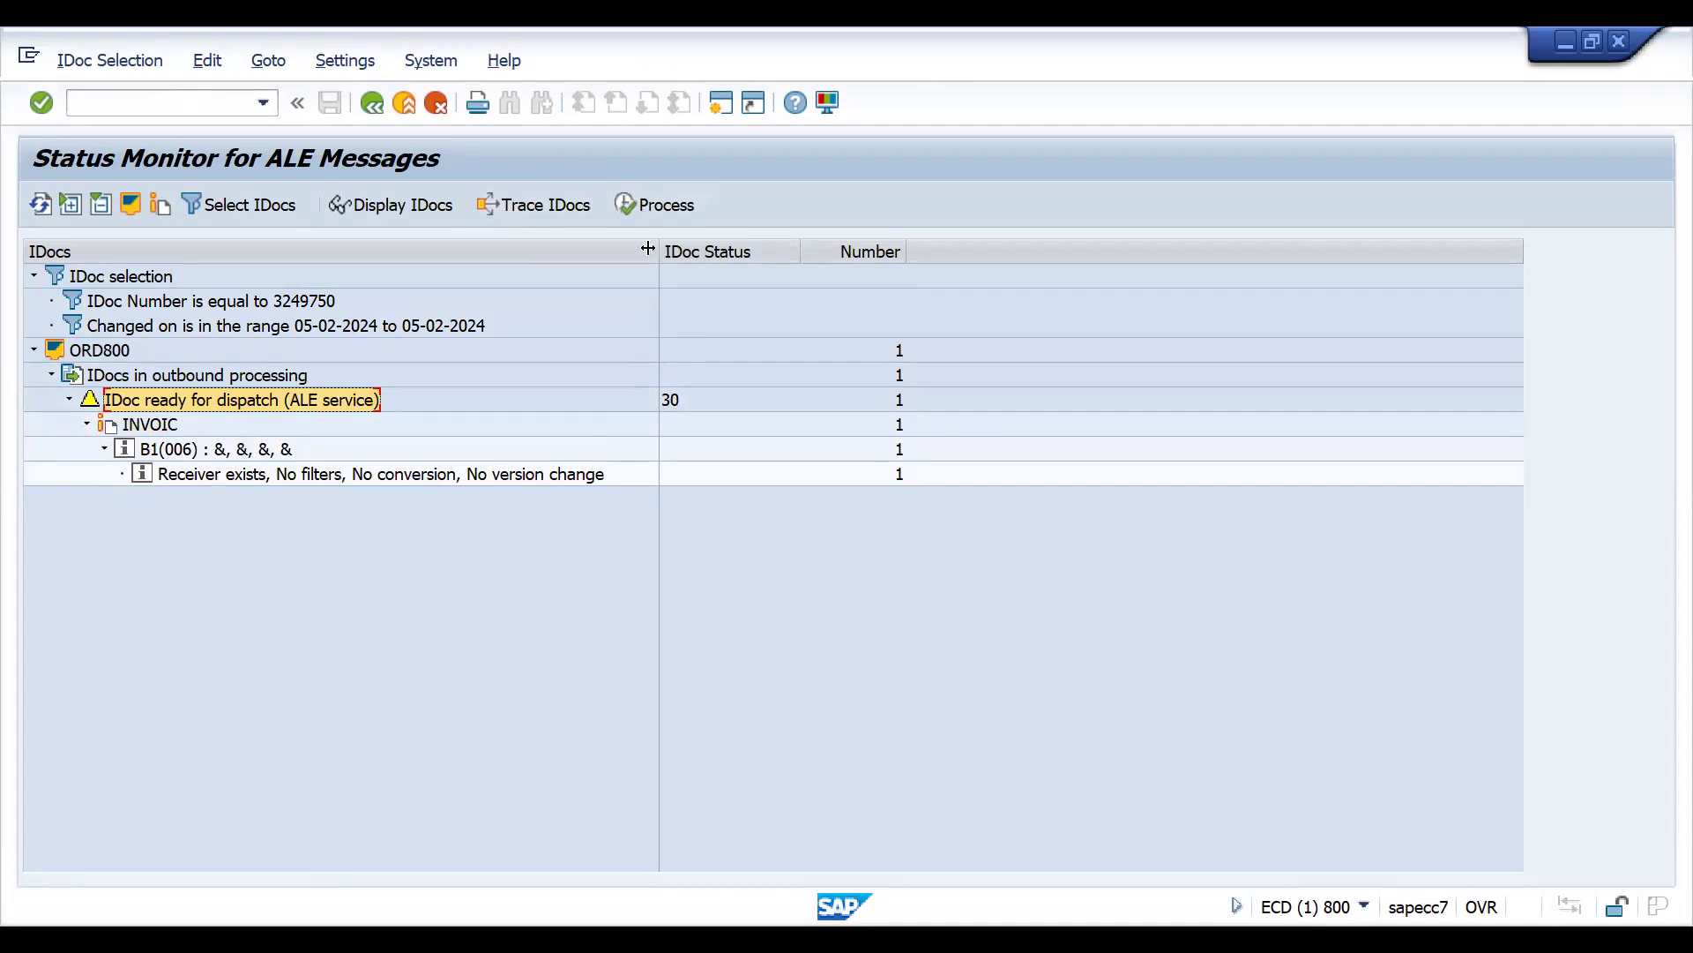
click(641, 207)
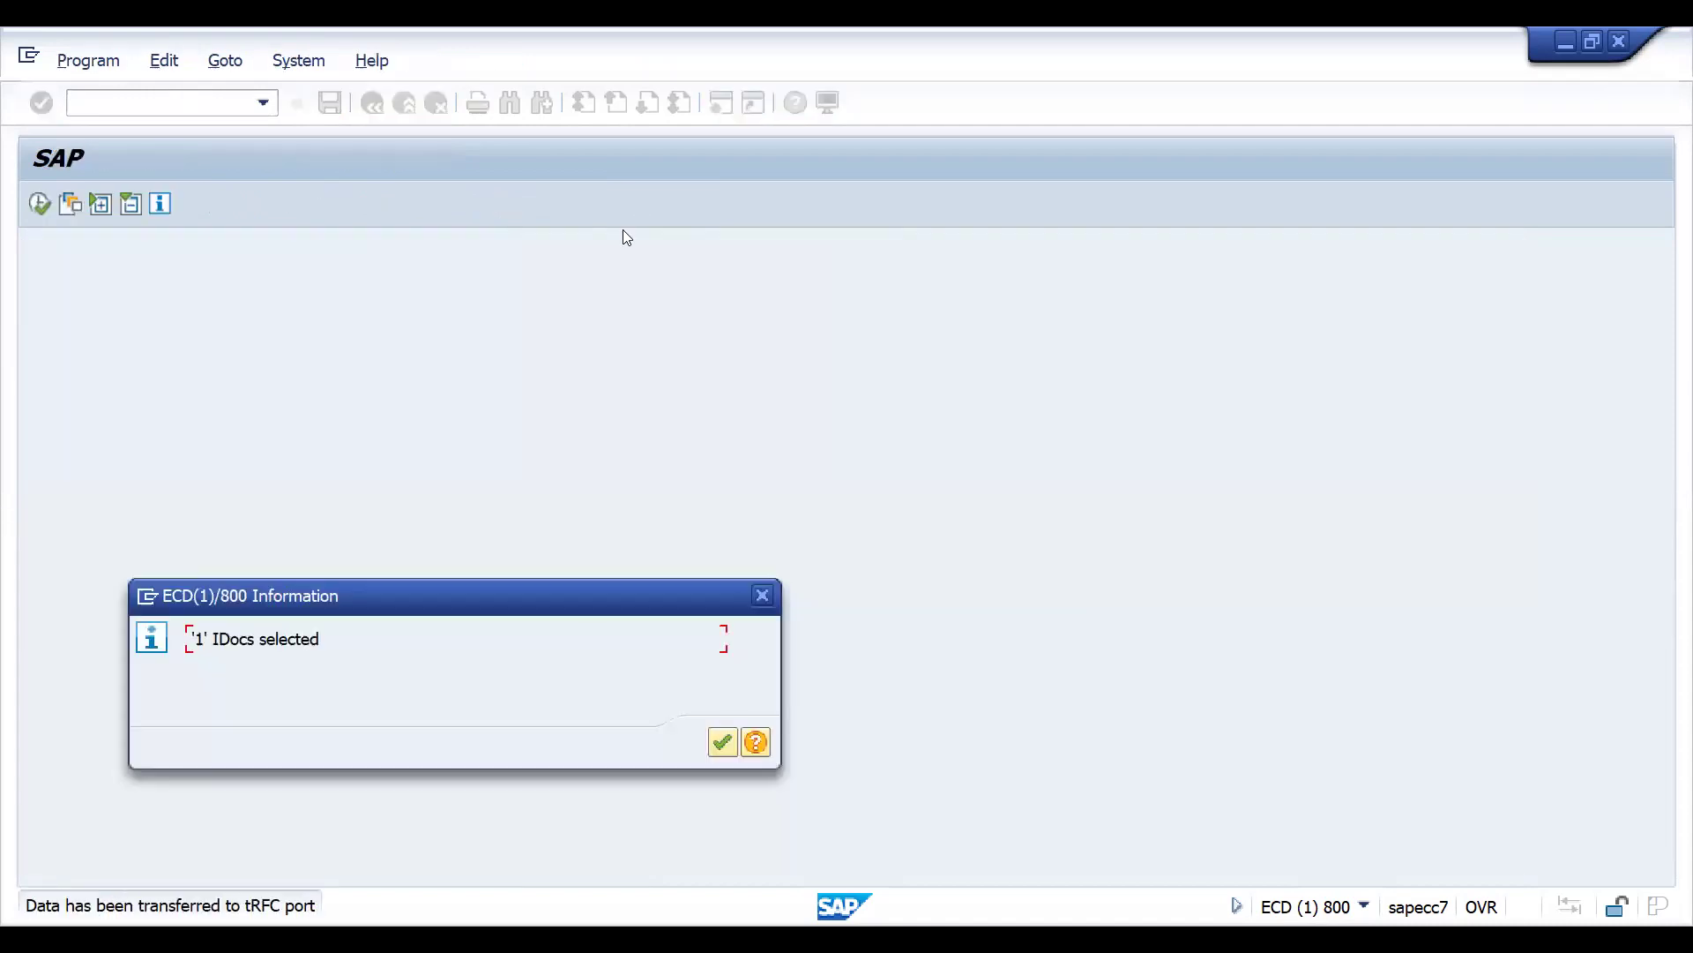
click(725, 742)
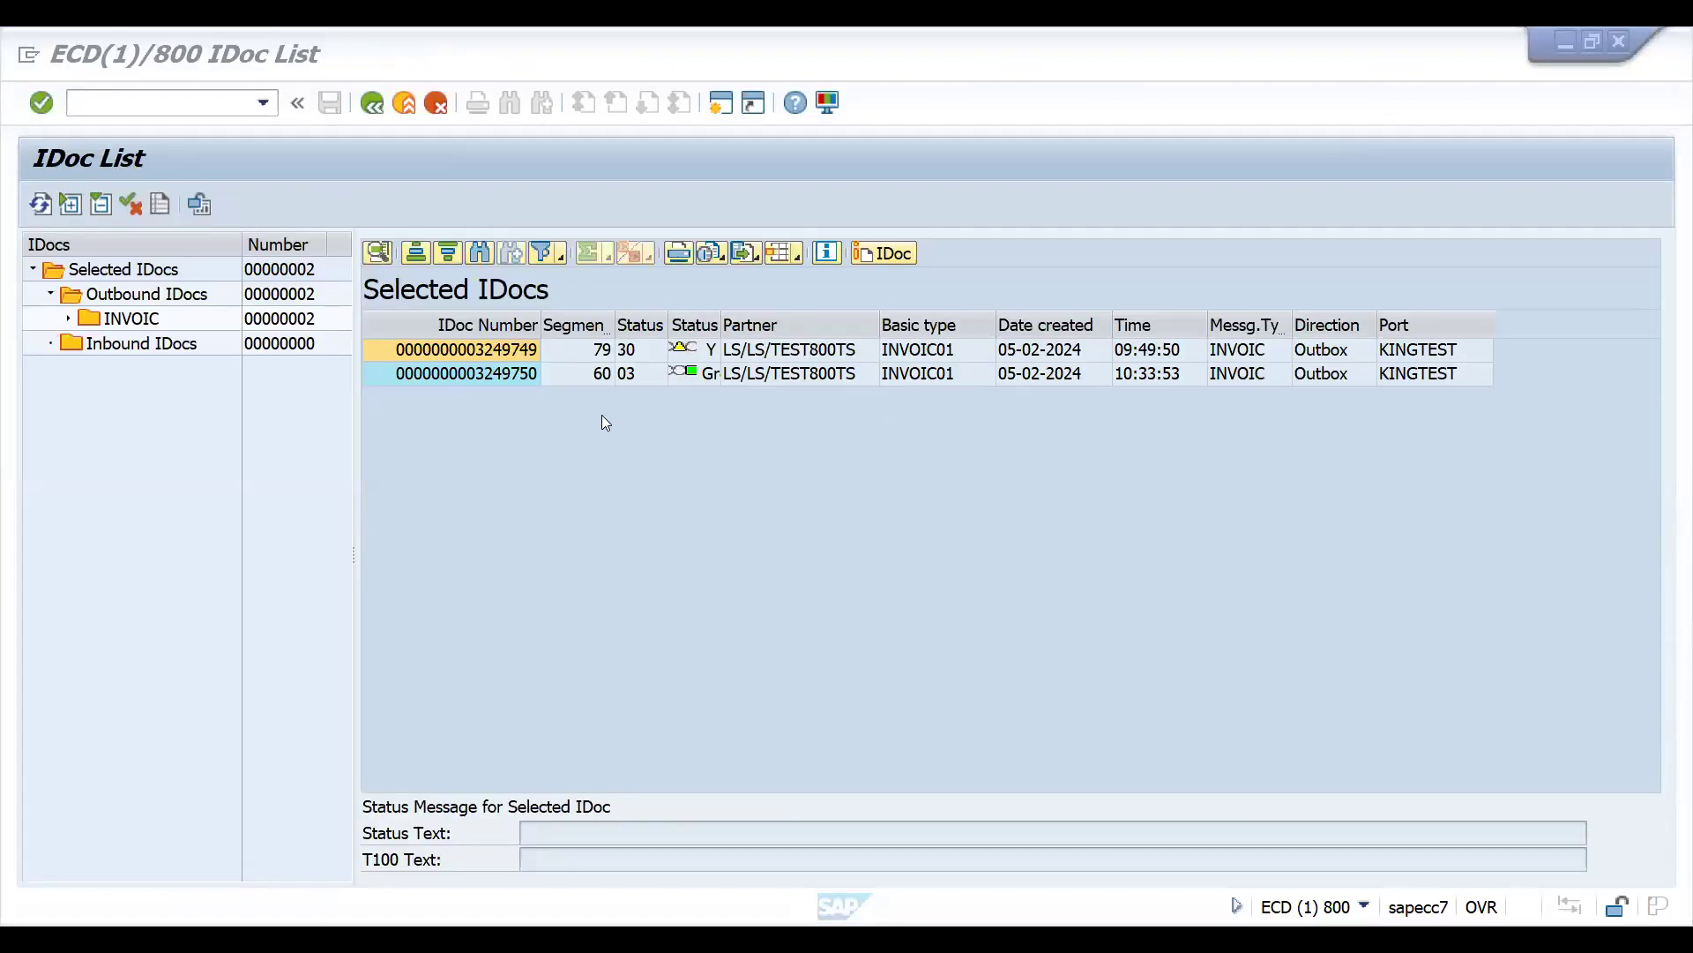
Select IDoc 3249749 in the IDoc list and call it up in the Status Monitor for ALE Messages
click(508, 356)
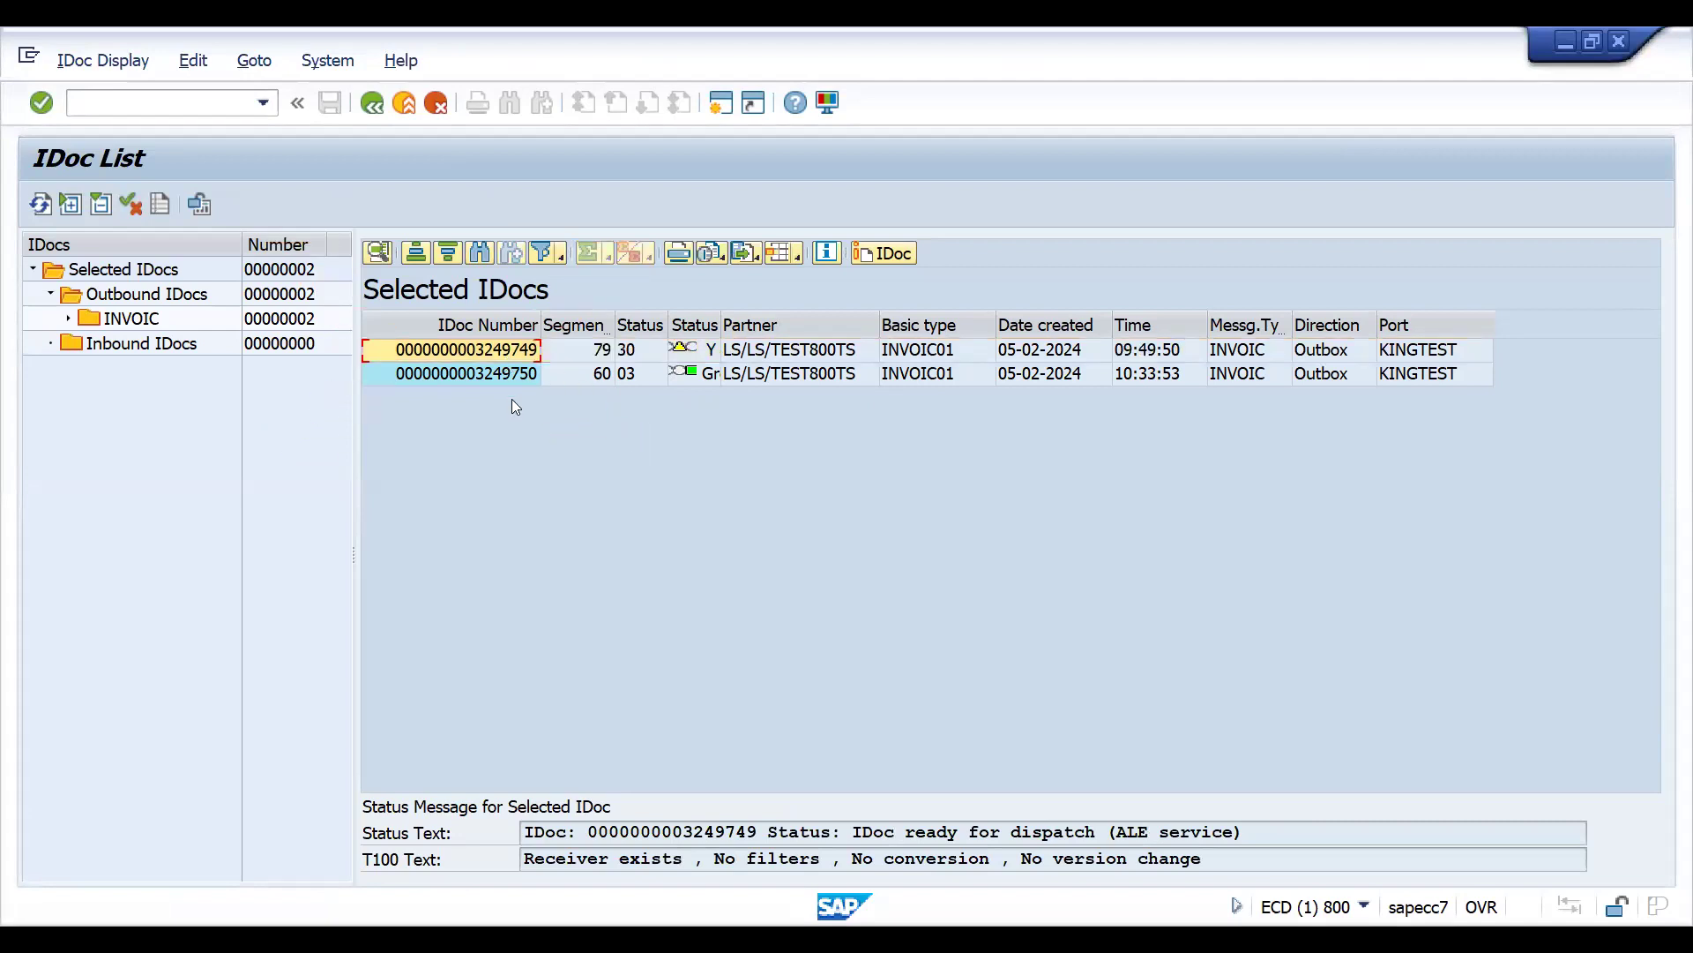
click(189, 103)
text(/nbd)
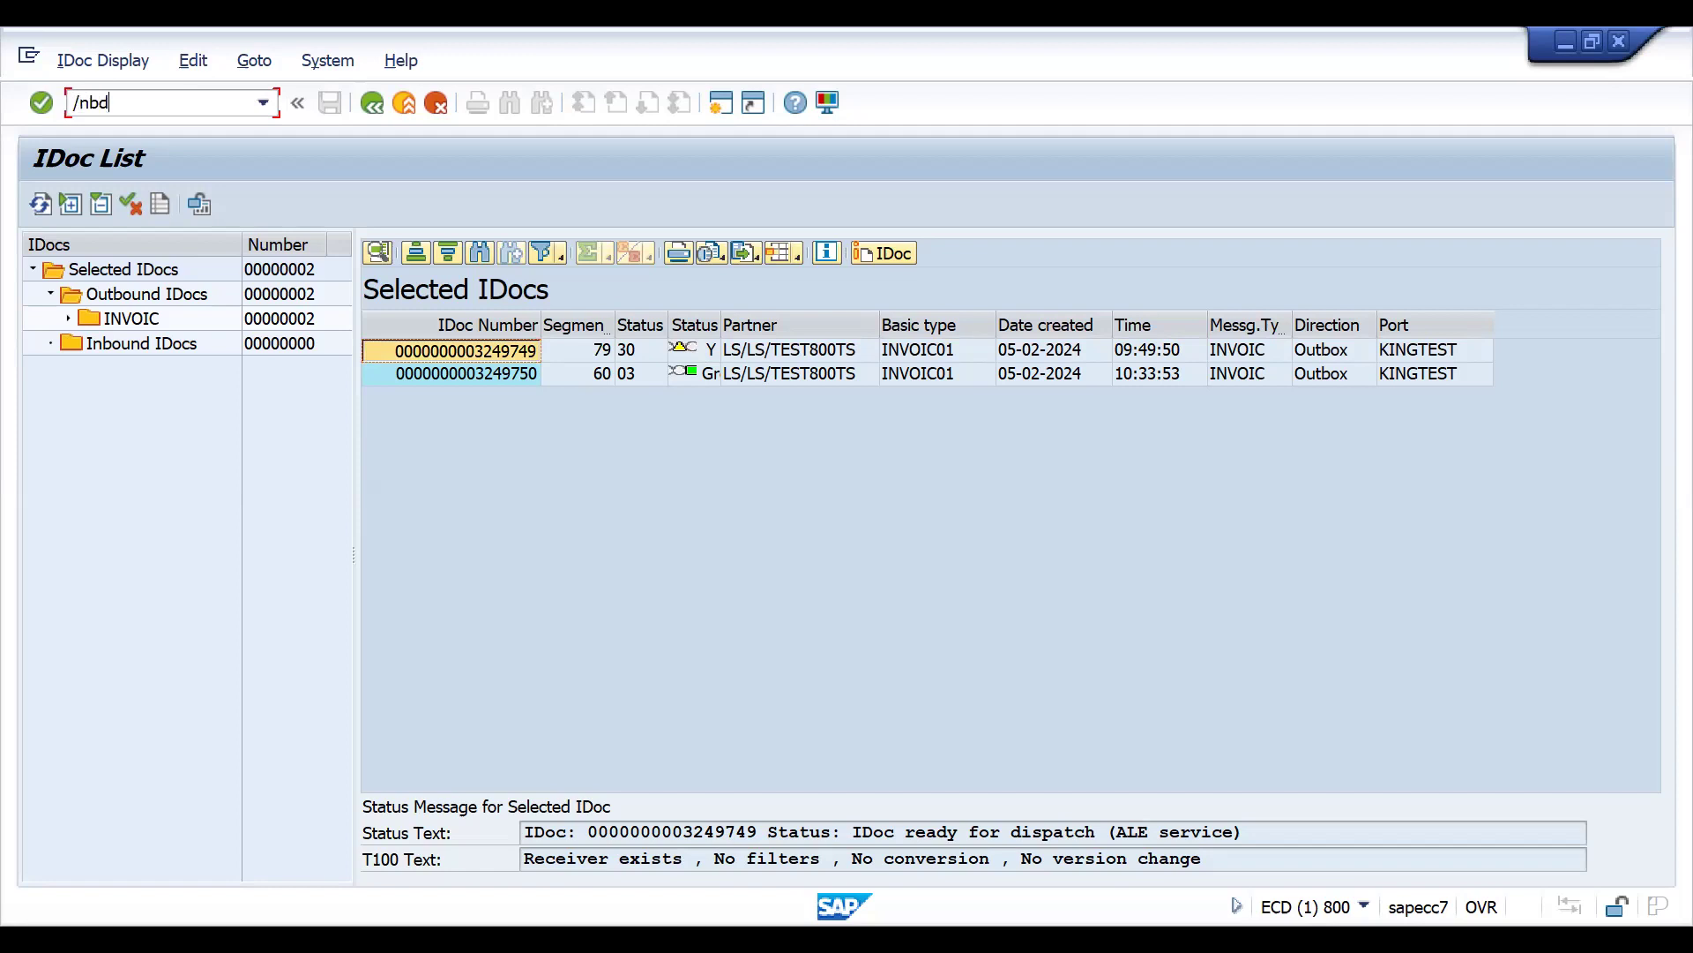
text(8)
key(Return)
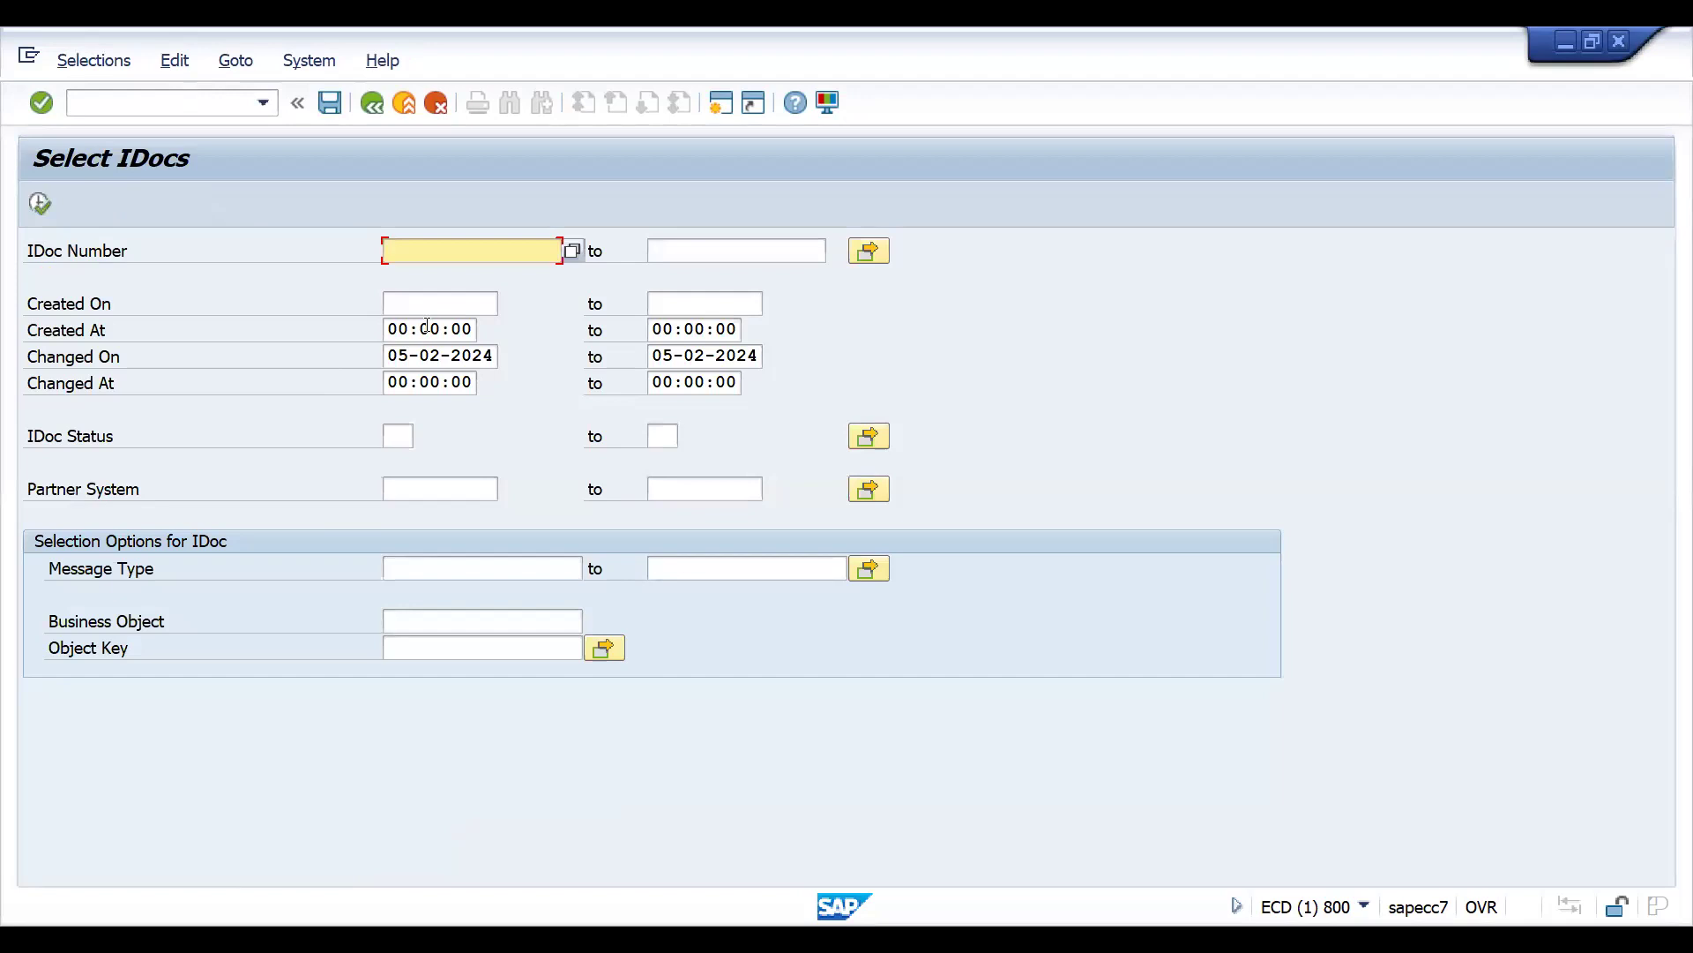
key(ctrl+v)
click(40, 204)
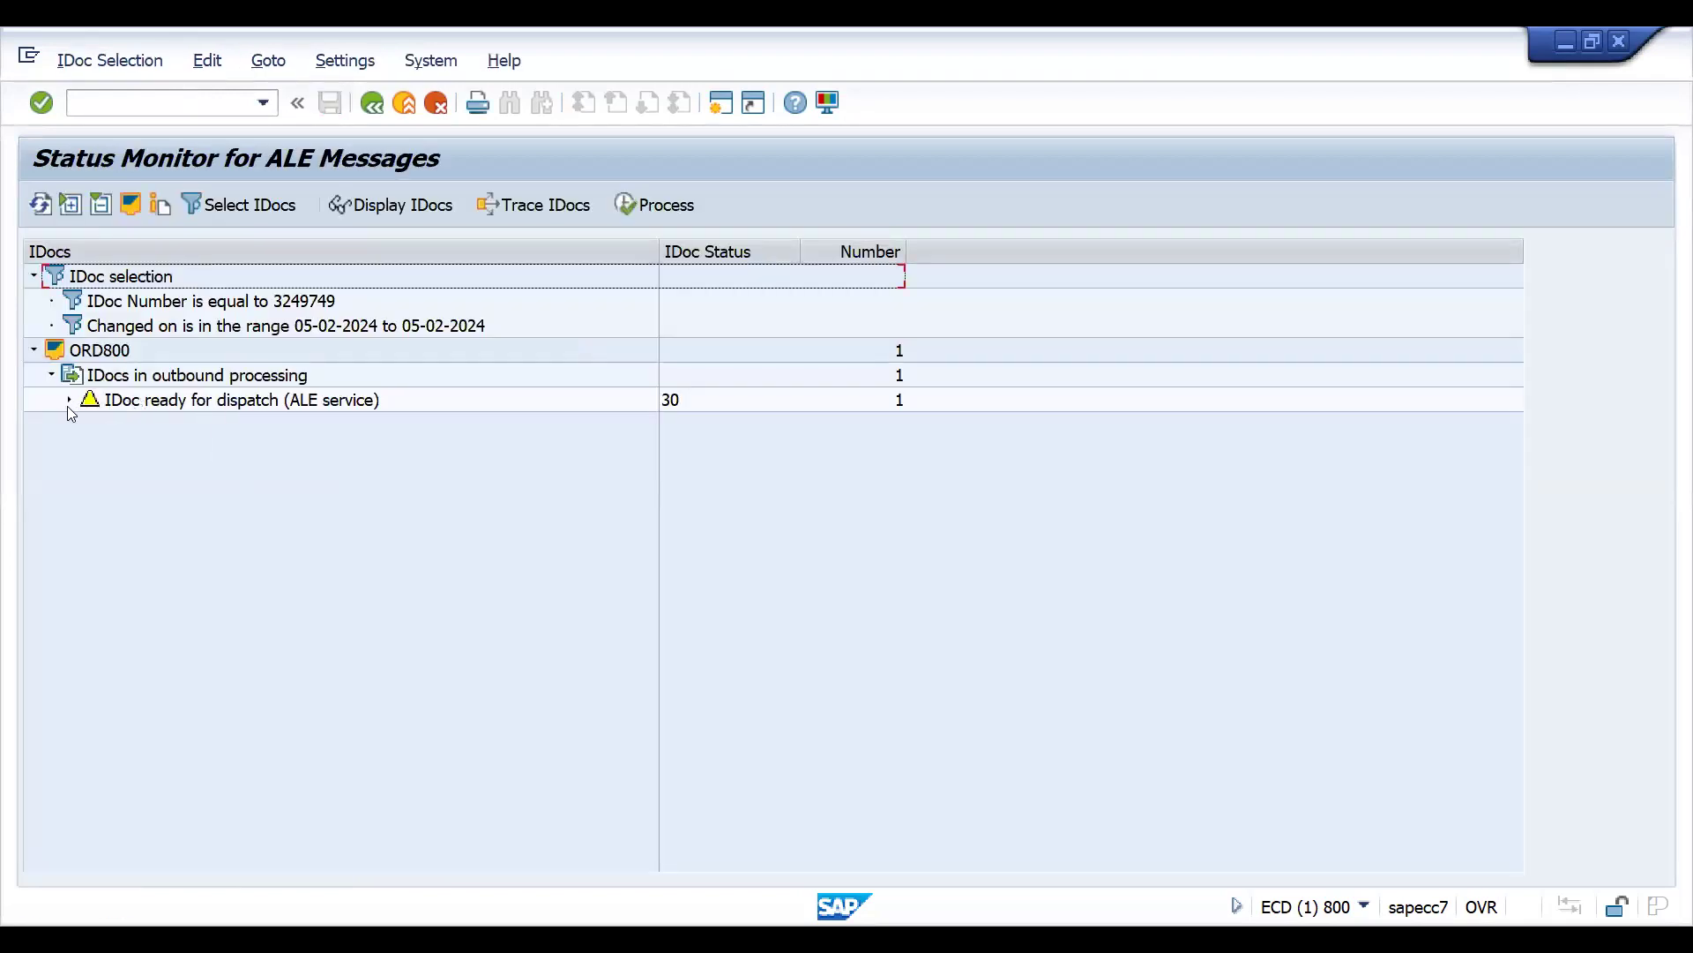
Expand status 30, process its INVOIC message and check the IDoc's old and new status in the processing list
click(68, 401)
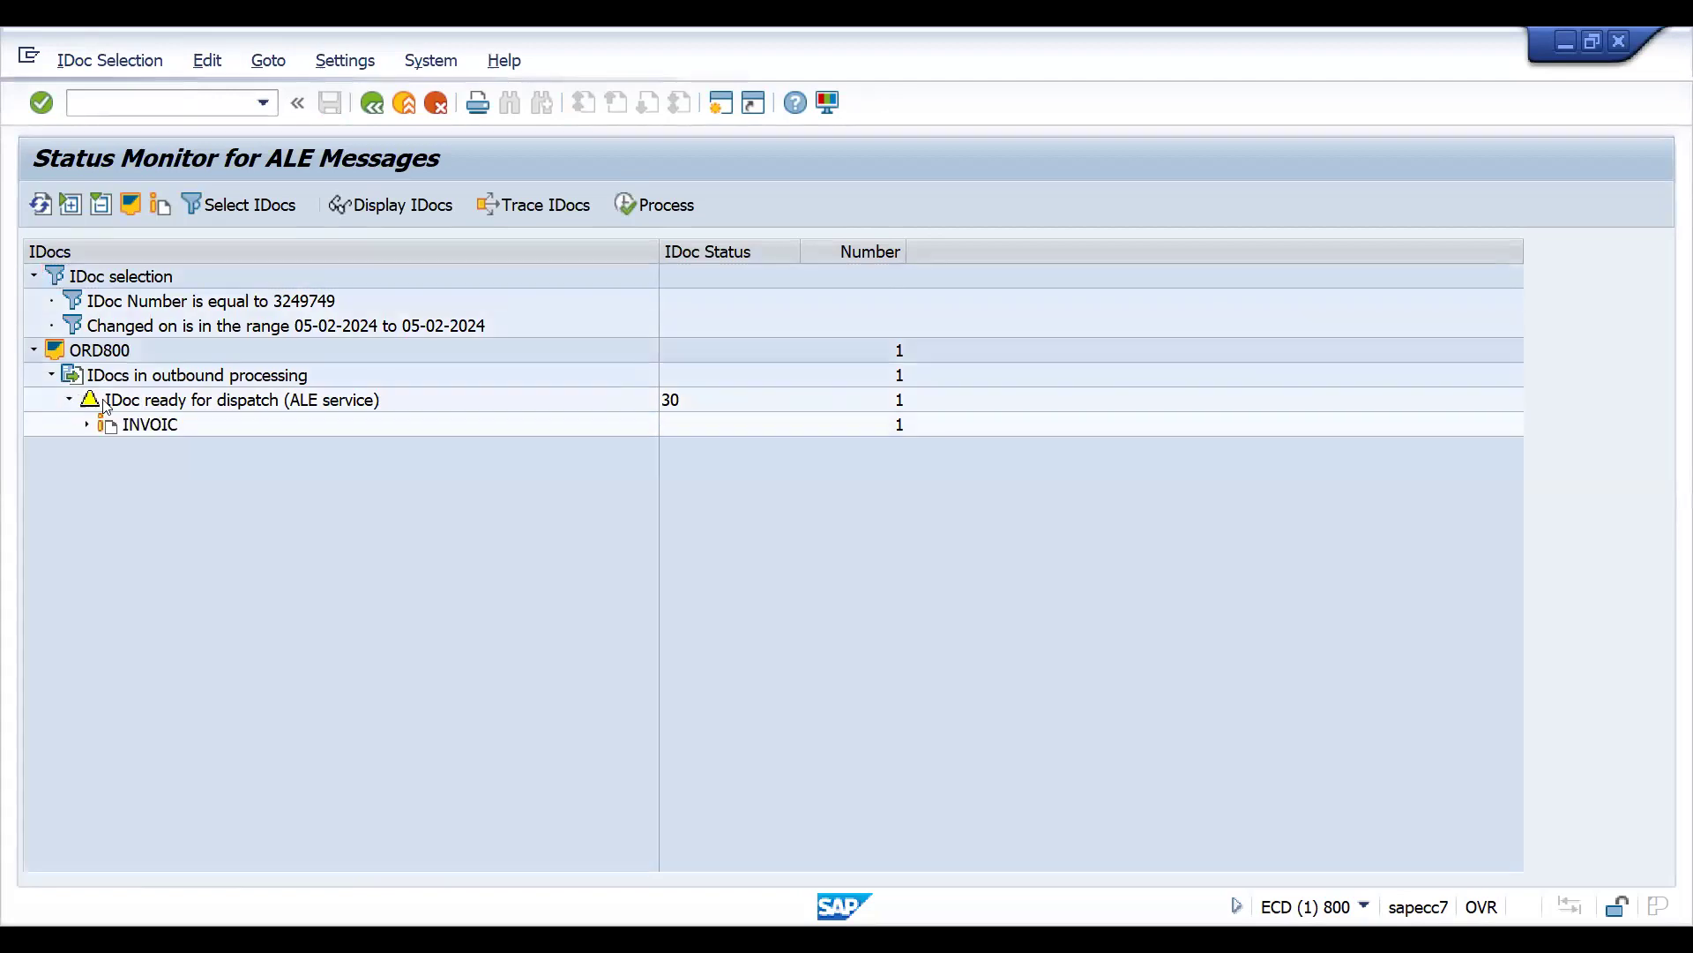
click(137, 425)
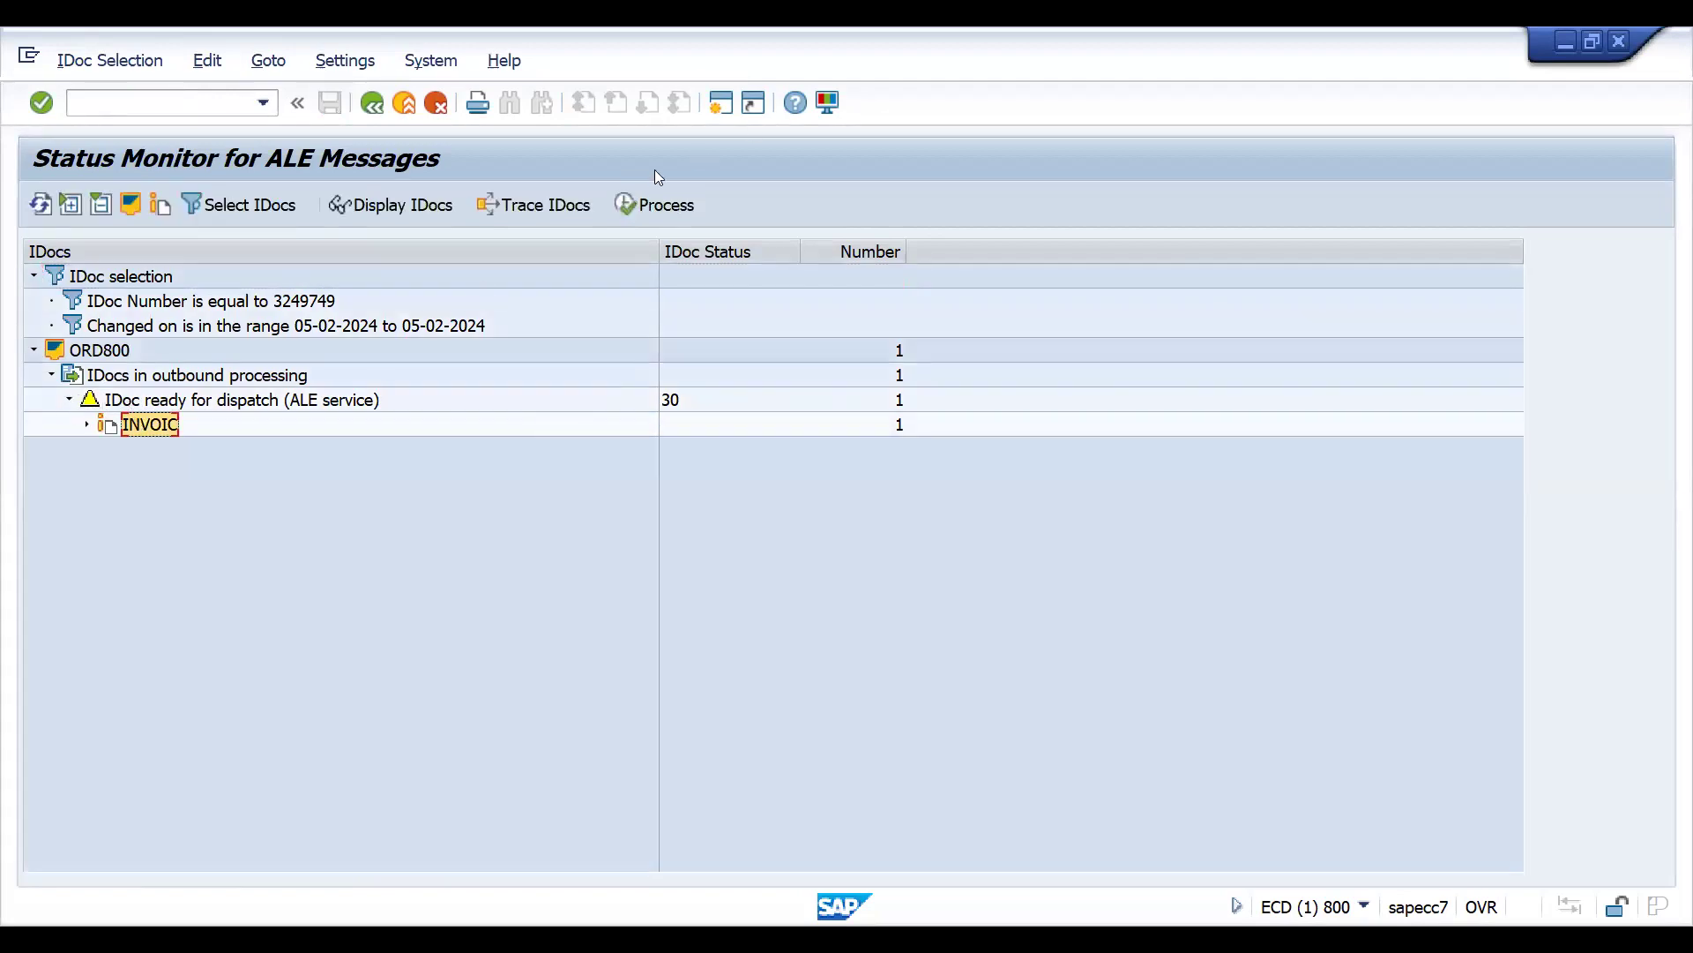
click(627, 203)
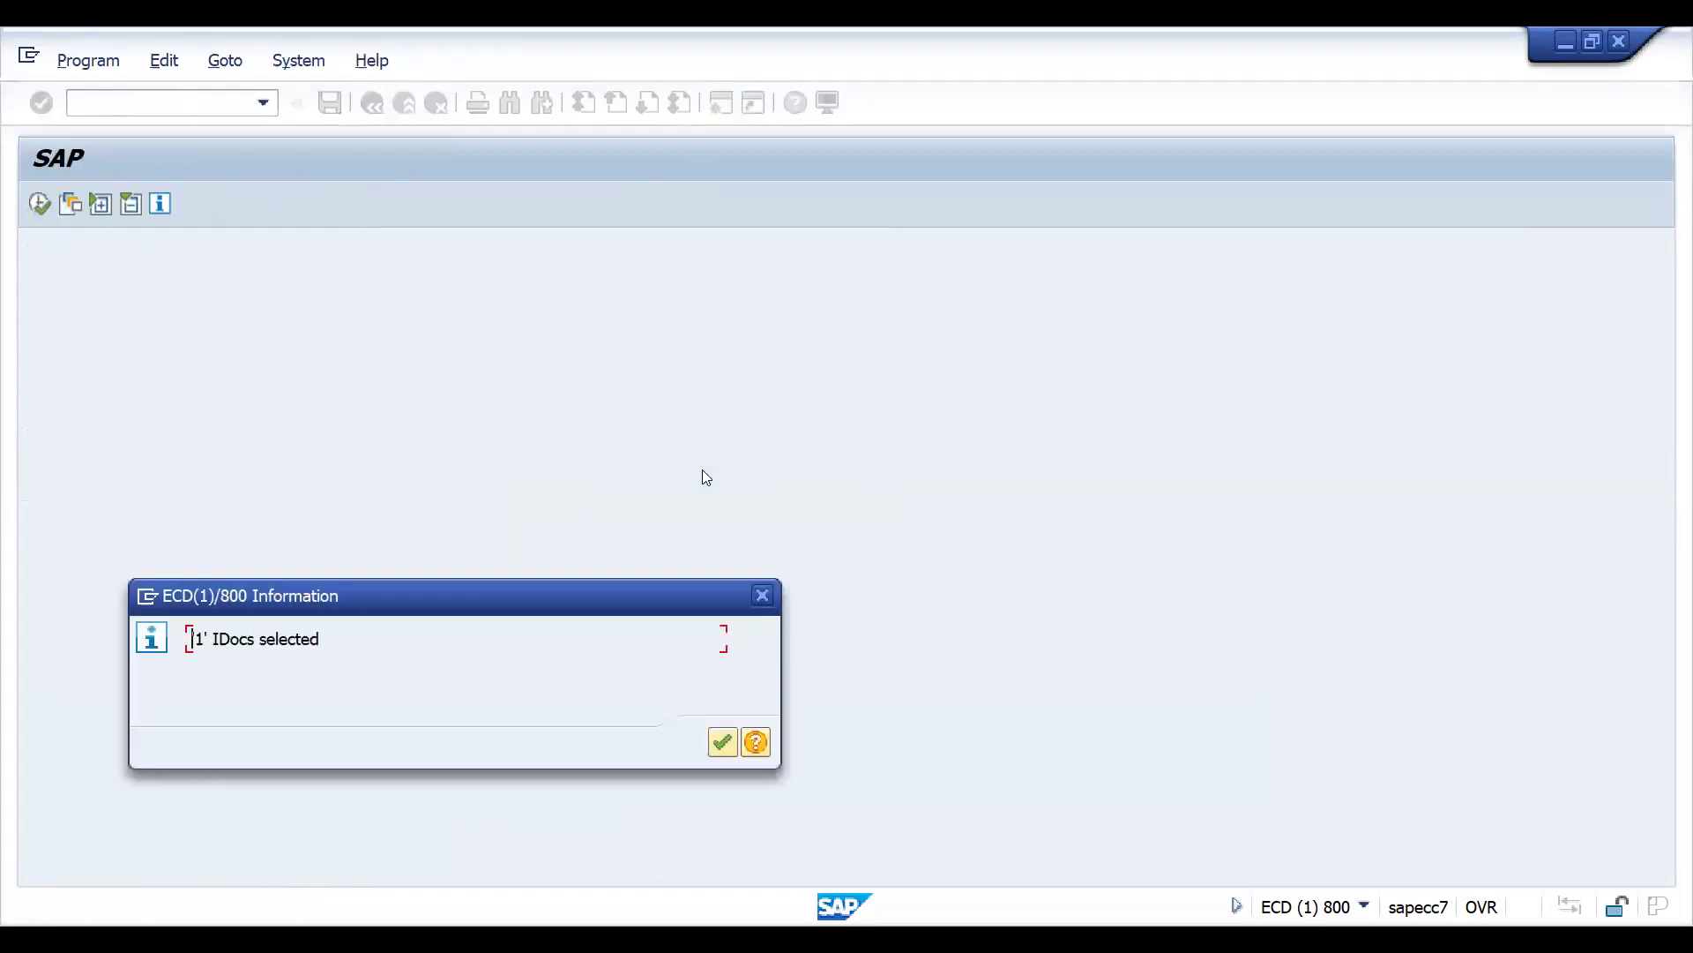
key(Return)
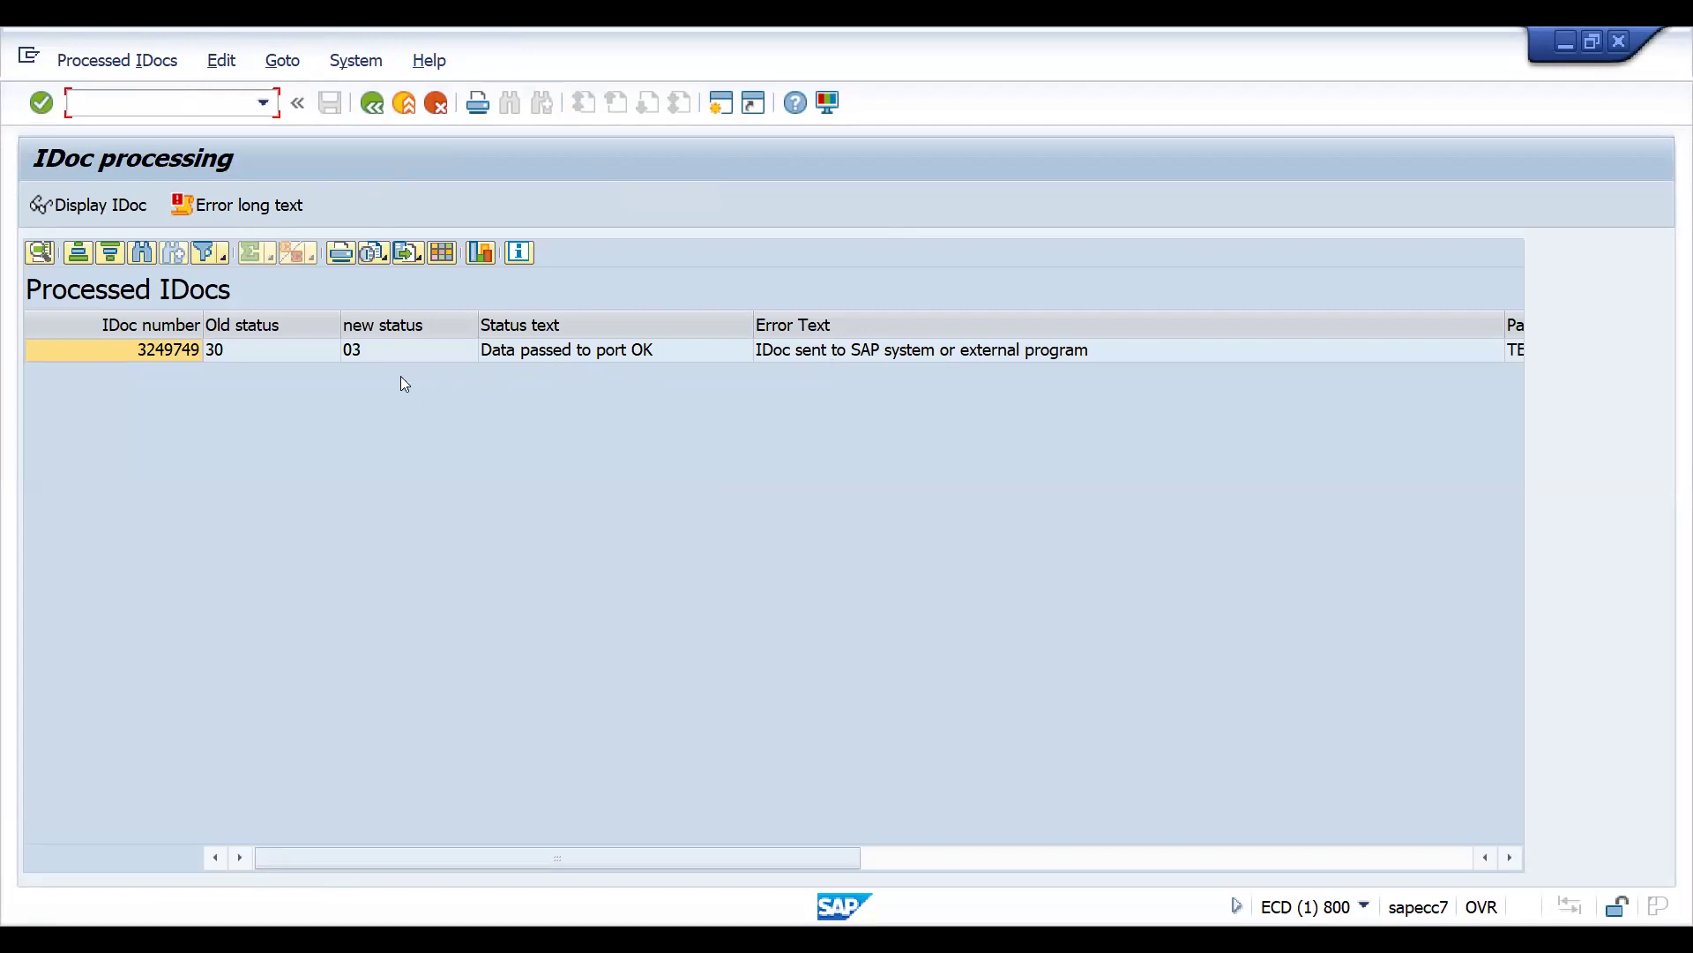
click(383, 353)
click(225, 343)
click(394, 353)
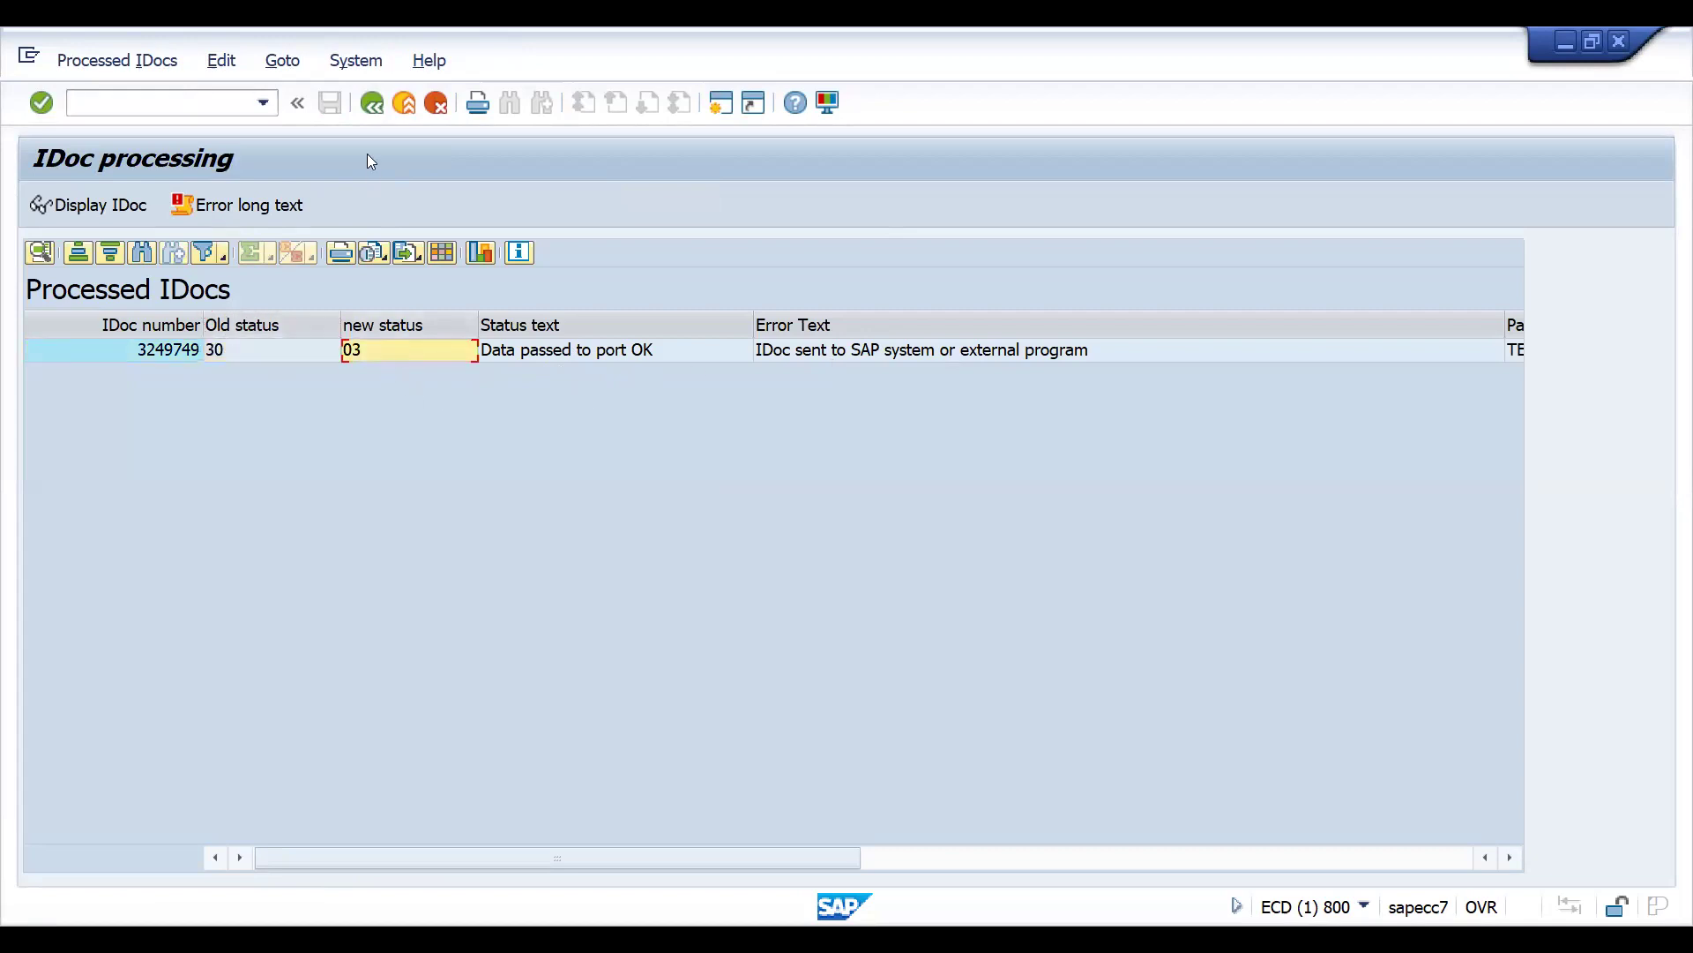
Select the processed IDoc's number and open the IDoc list selection in transaction WE02
click(158, 350)
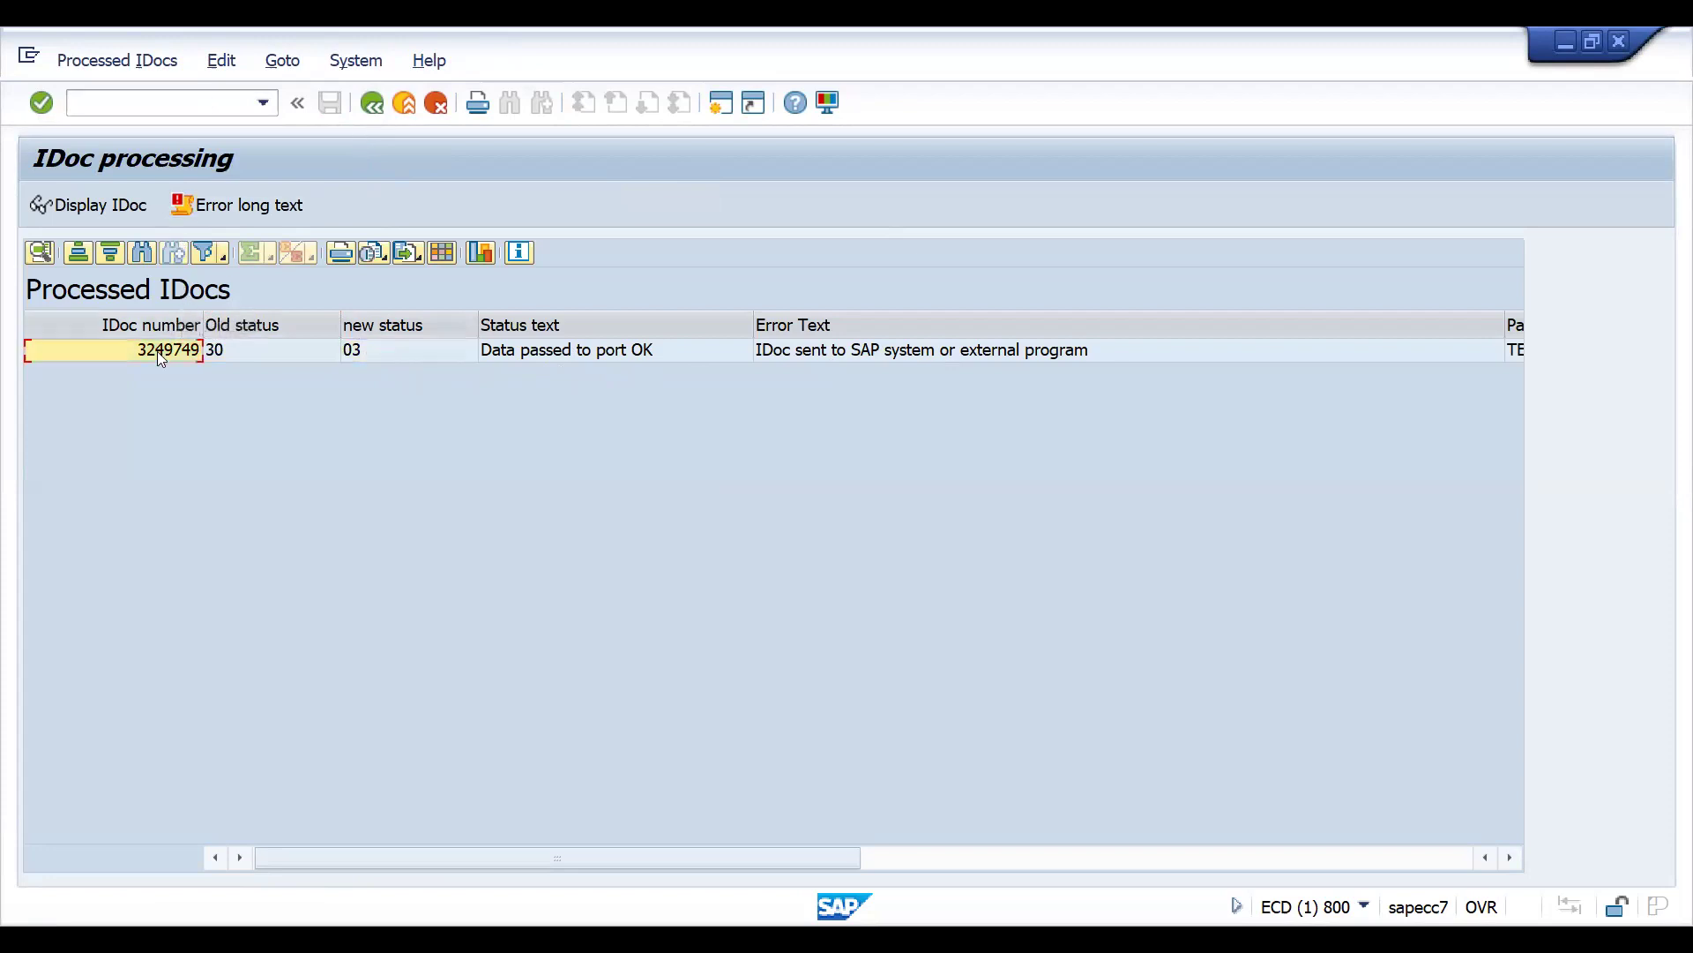
click(146, 106)
text(/nwe02)
key(Return)
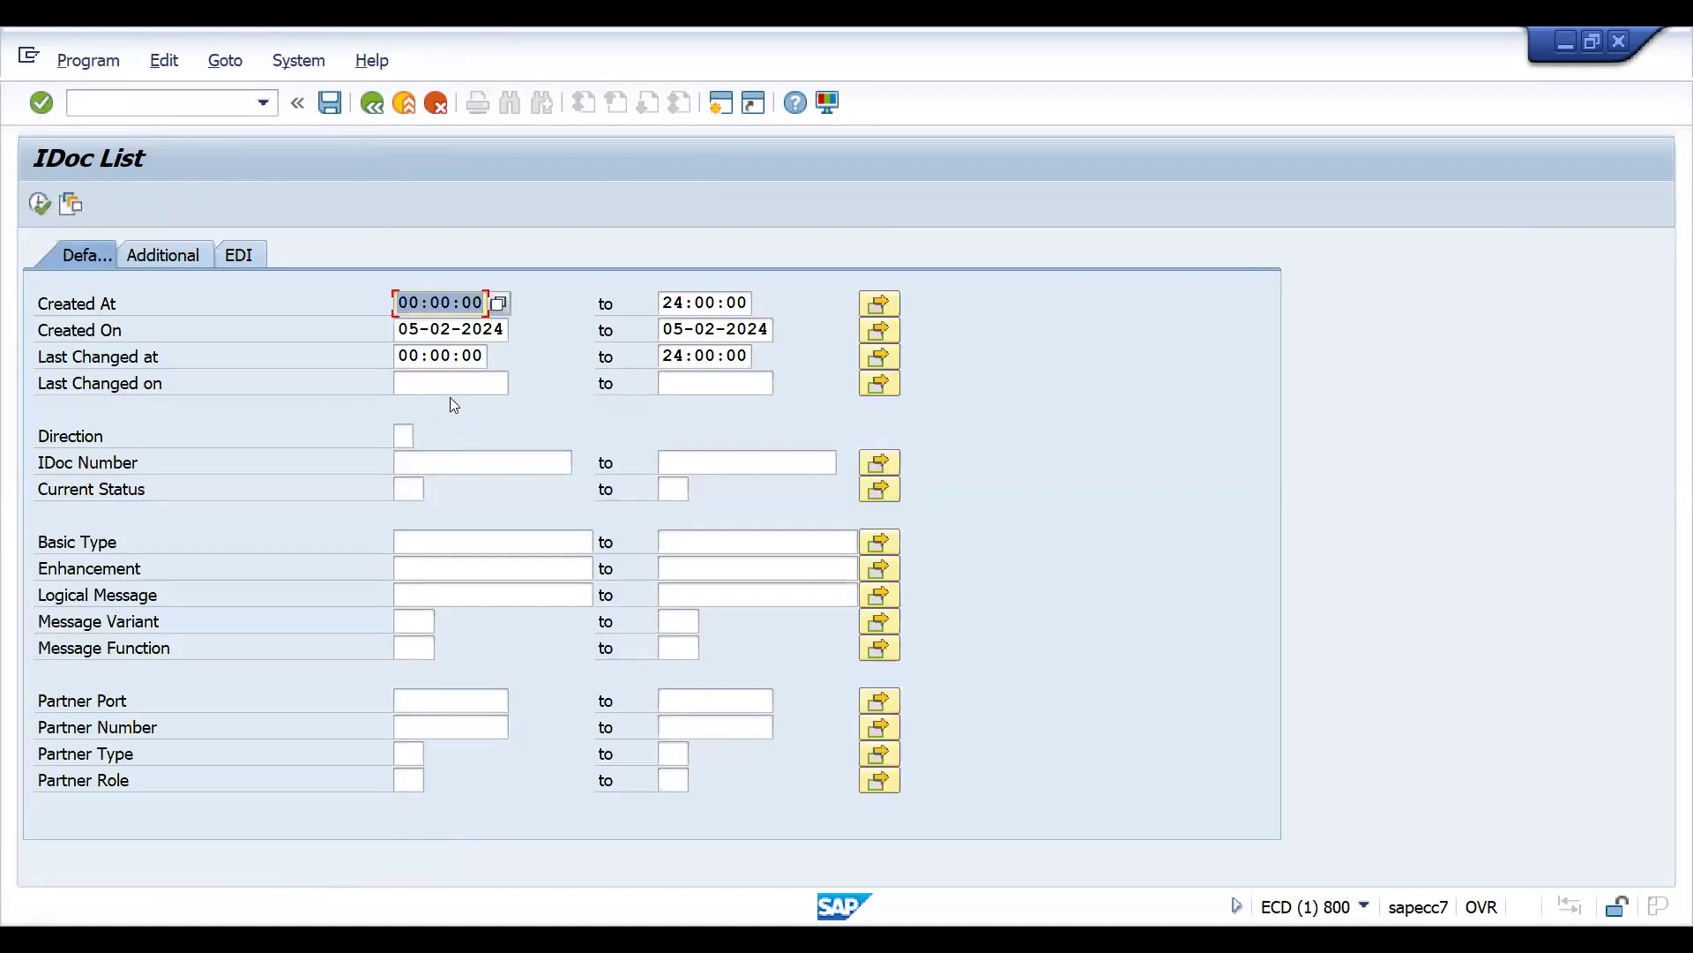
click(418, 459)
text(3249749)
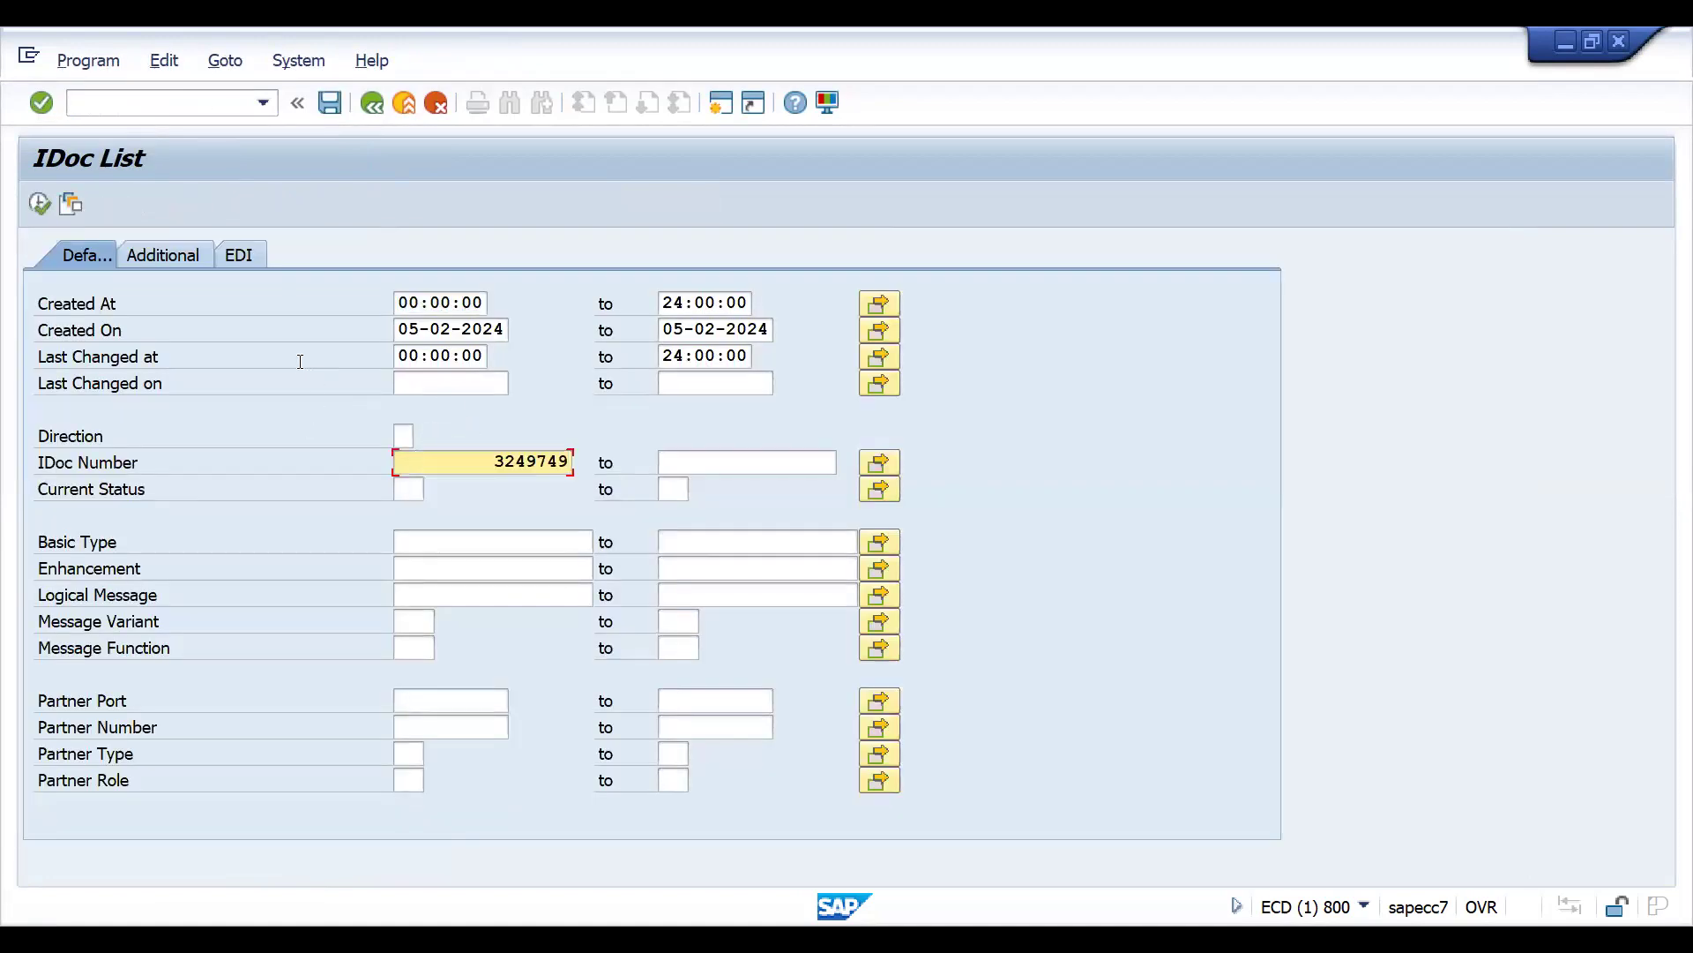
key(BackSpace)
key(BackSpace)
key(BackSpace)
key(BackSpace)
key(BackSpace)
key(BackSpace)
key(BackSpace)
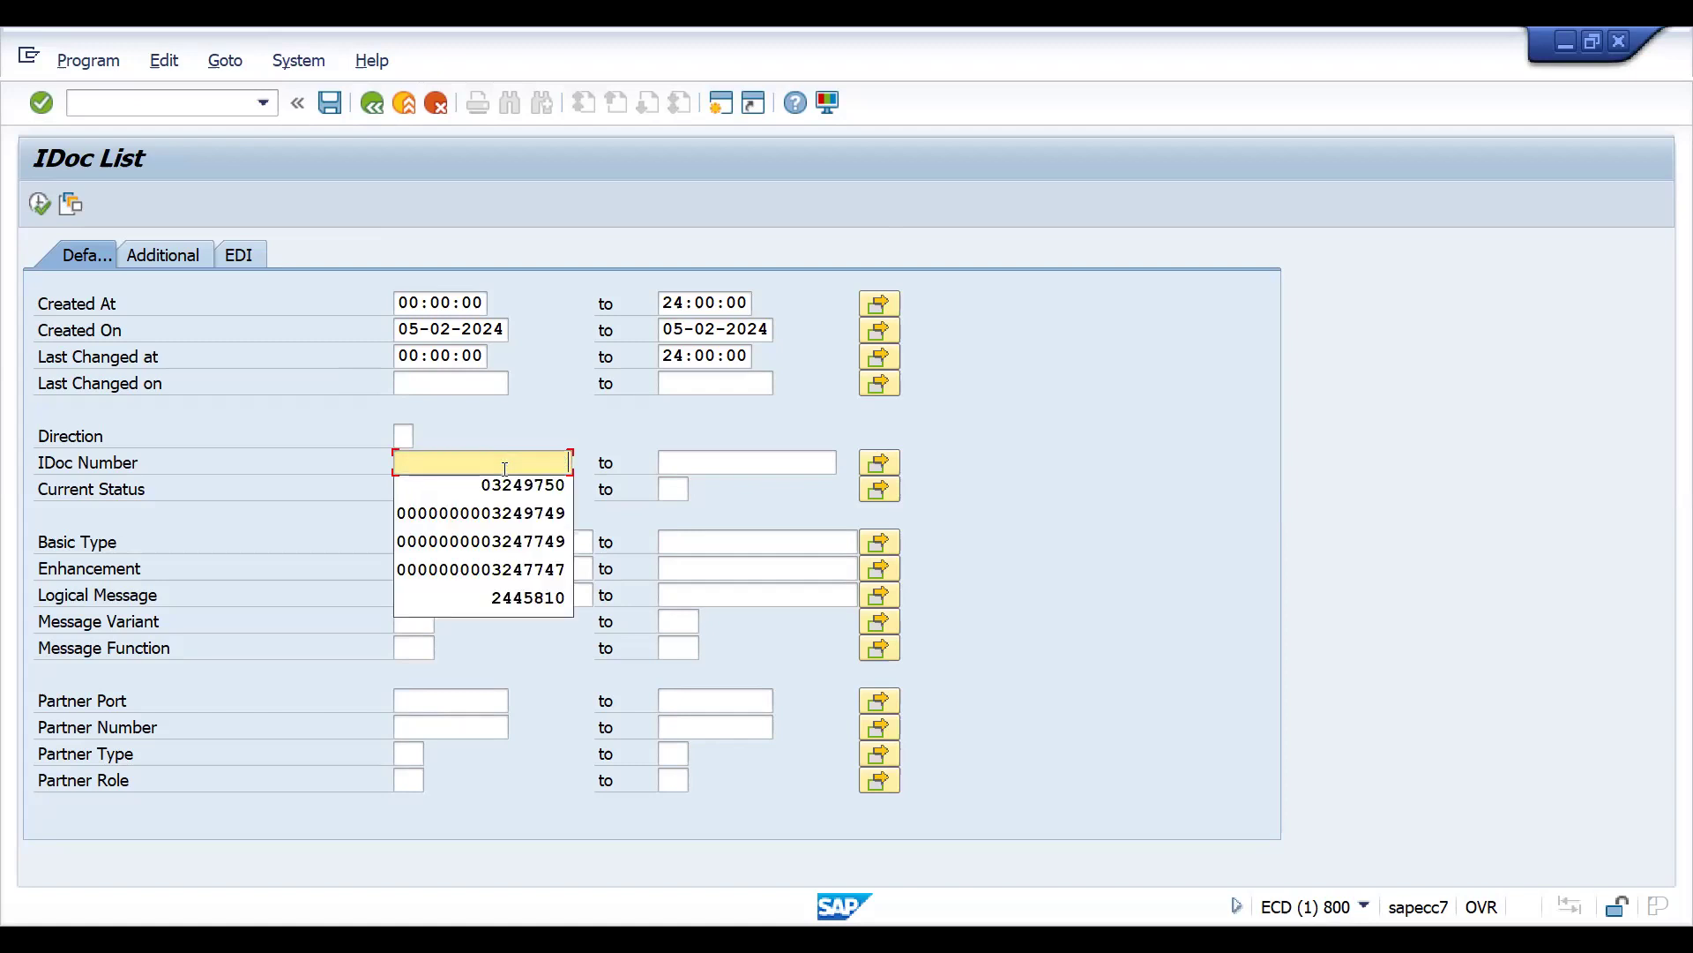
List the IDocs created on 05-02-2024, widen the Status Grouping column and check their status, port and message type
click(39, 204)
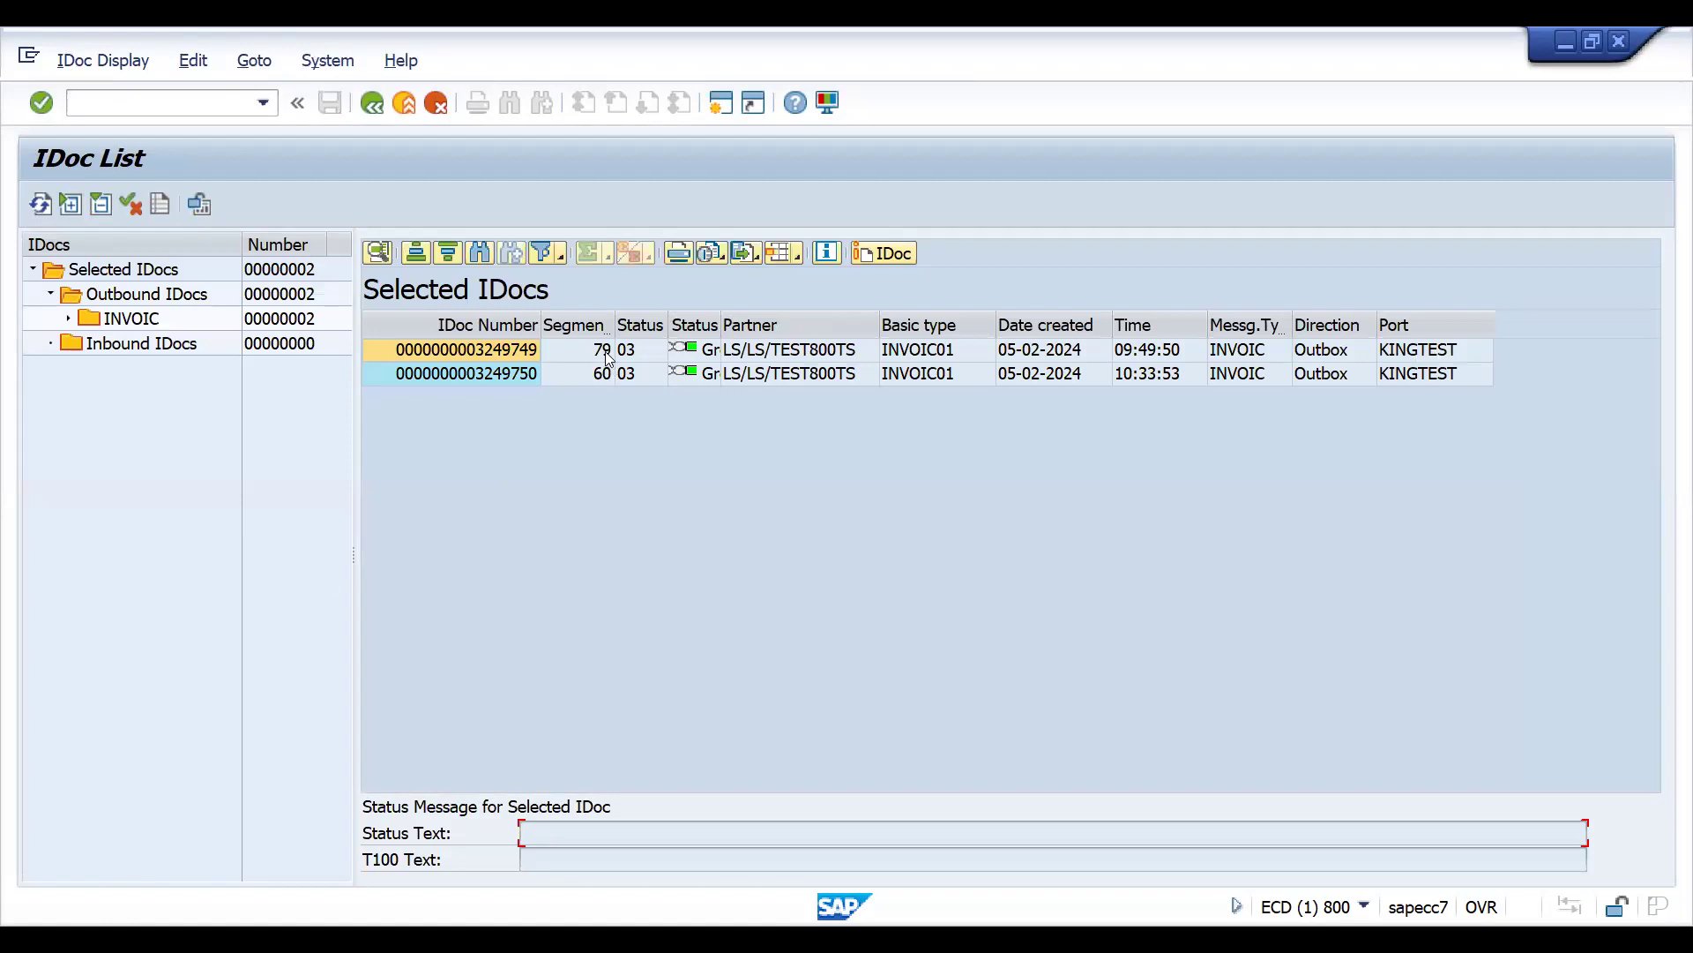
click(635, 326)
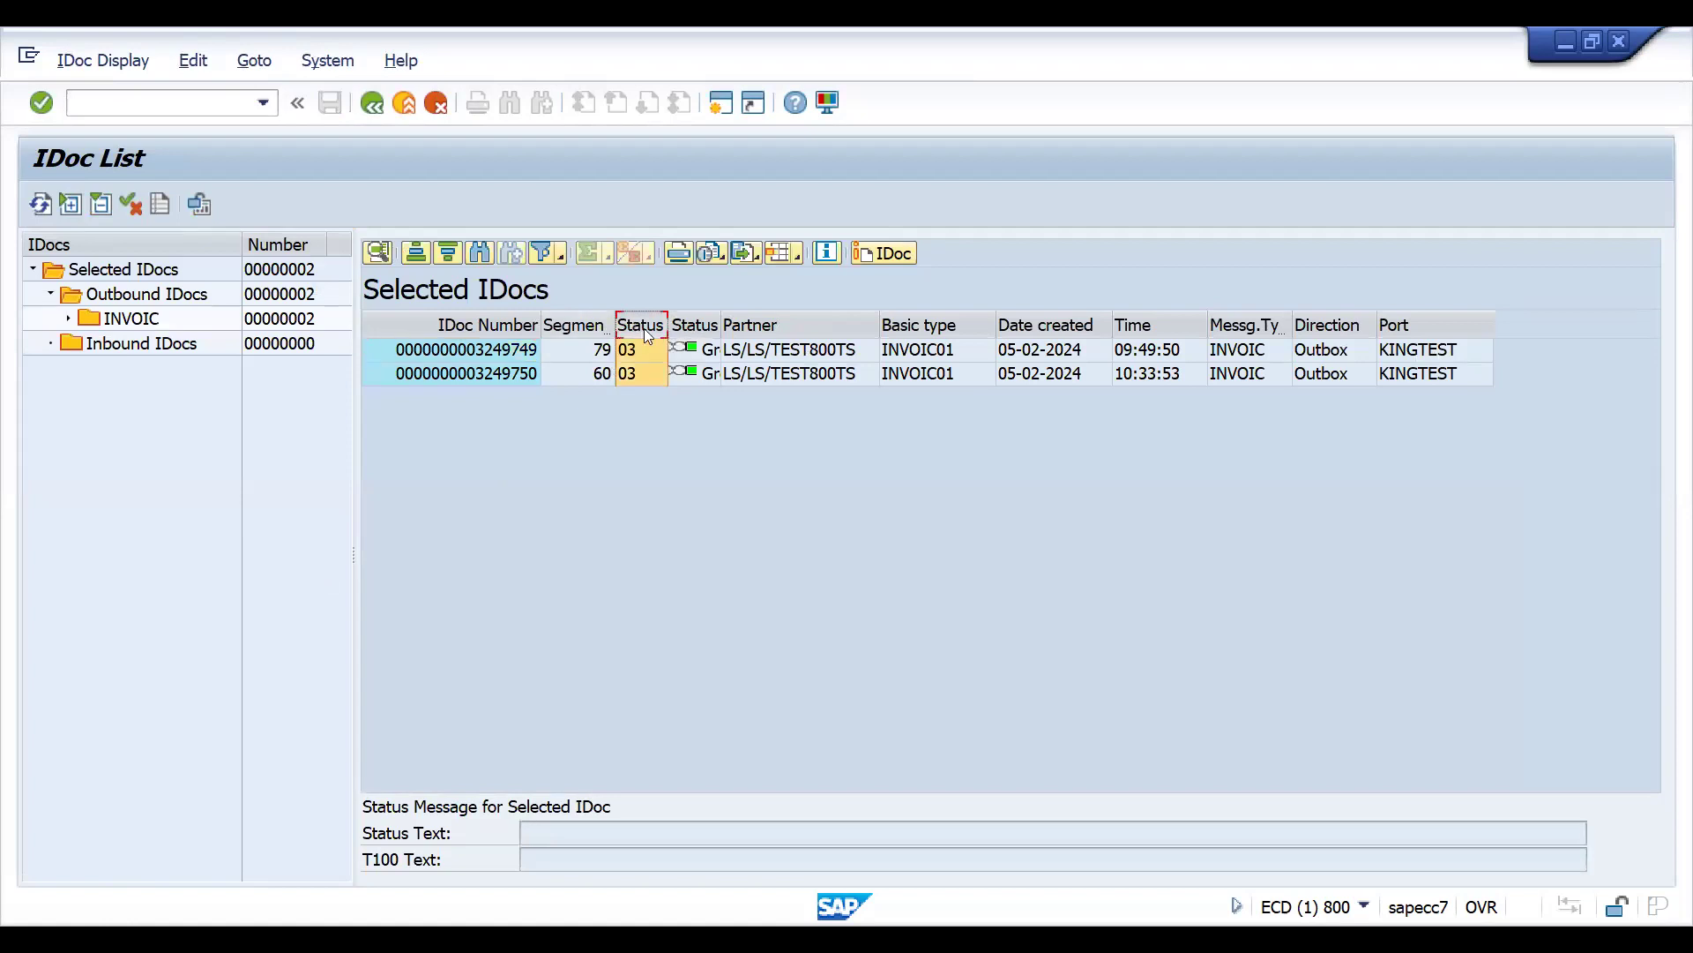
click(713, 327)
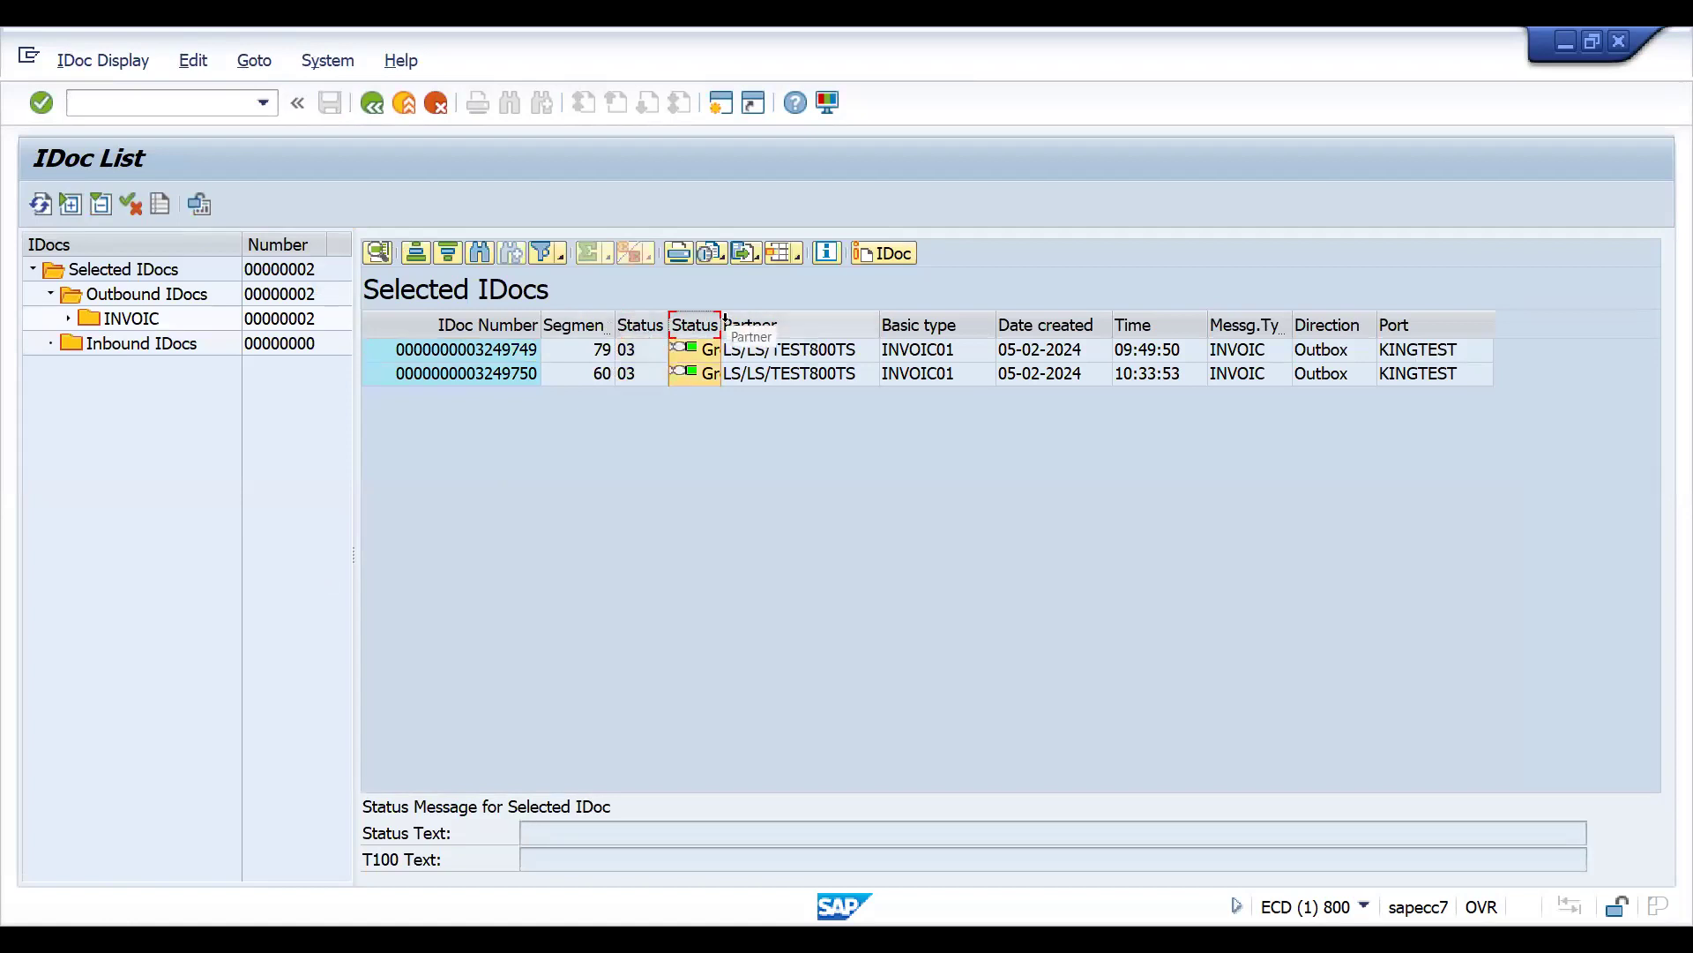
drag(721, 328, 790, 304)
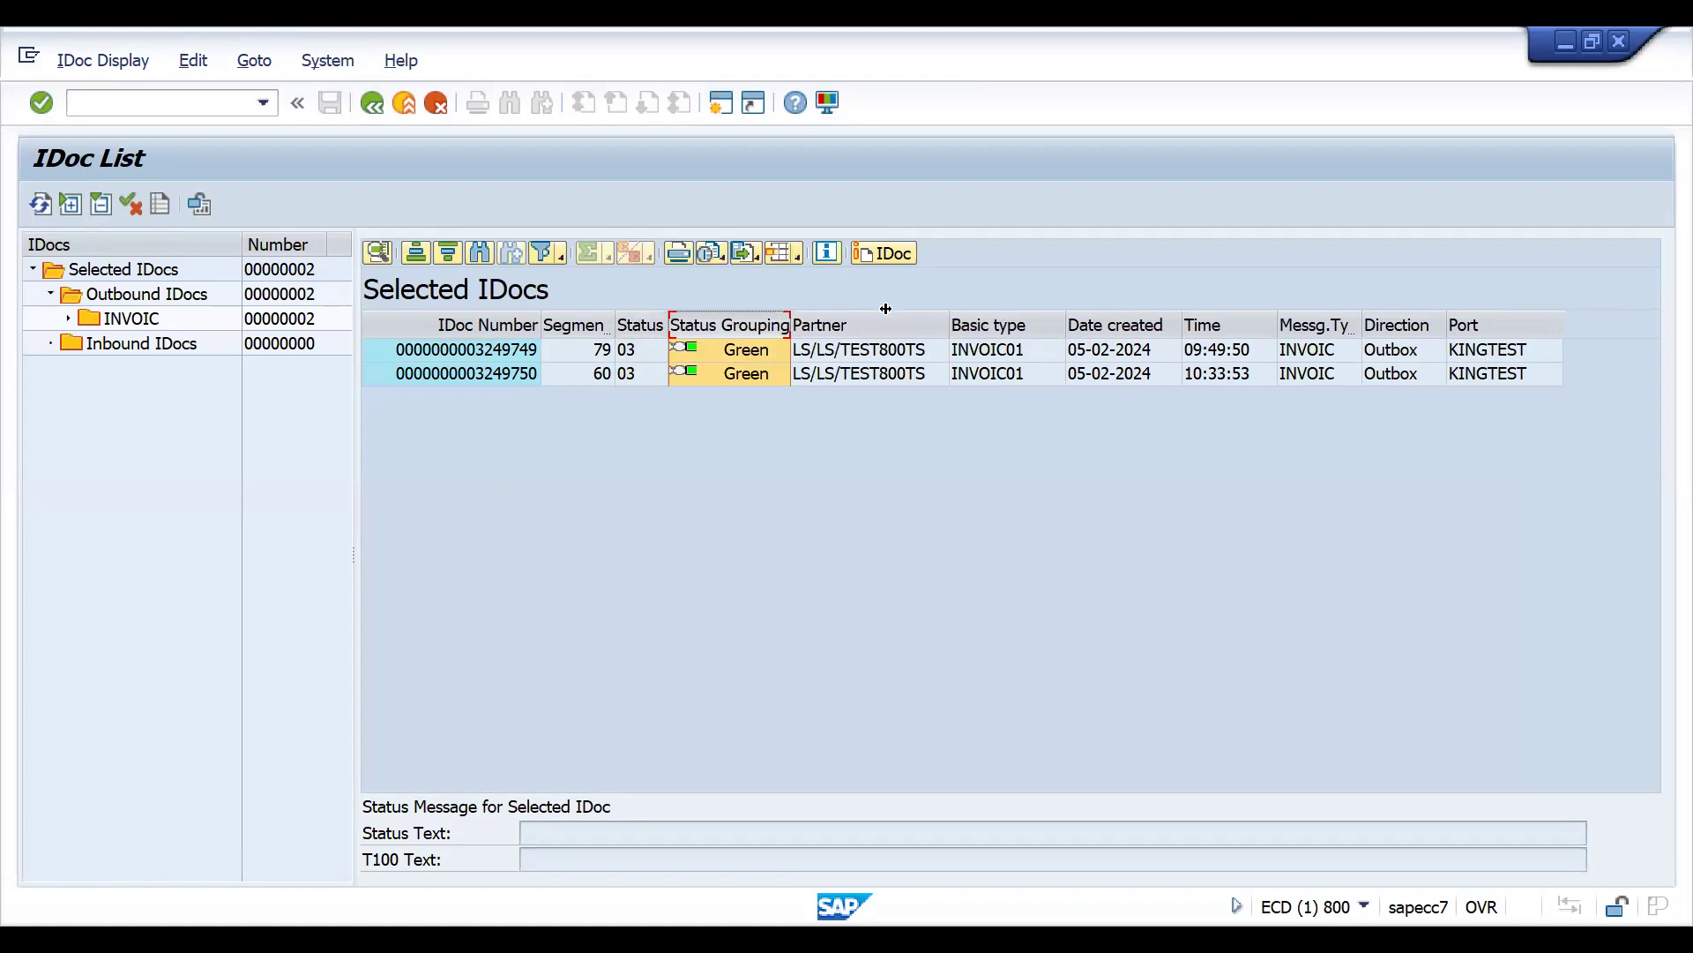
click(1532, 327)
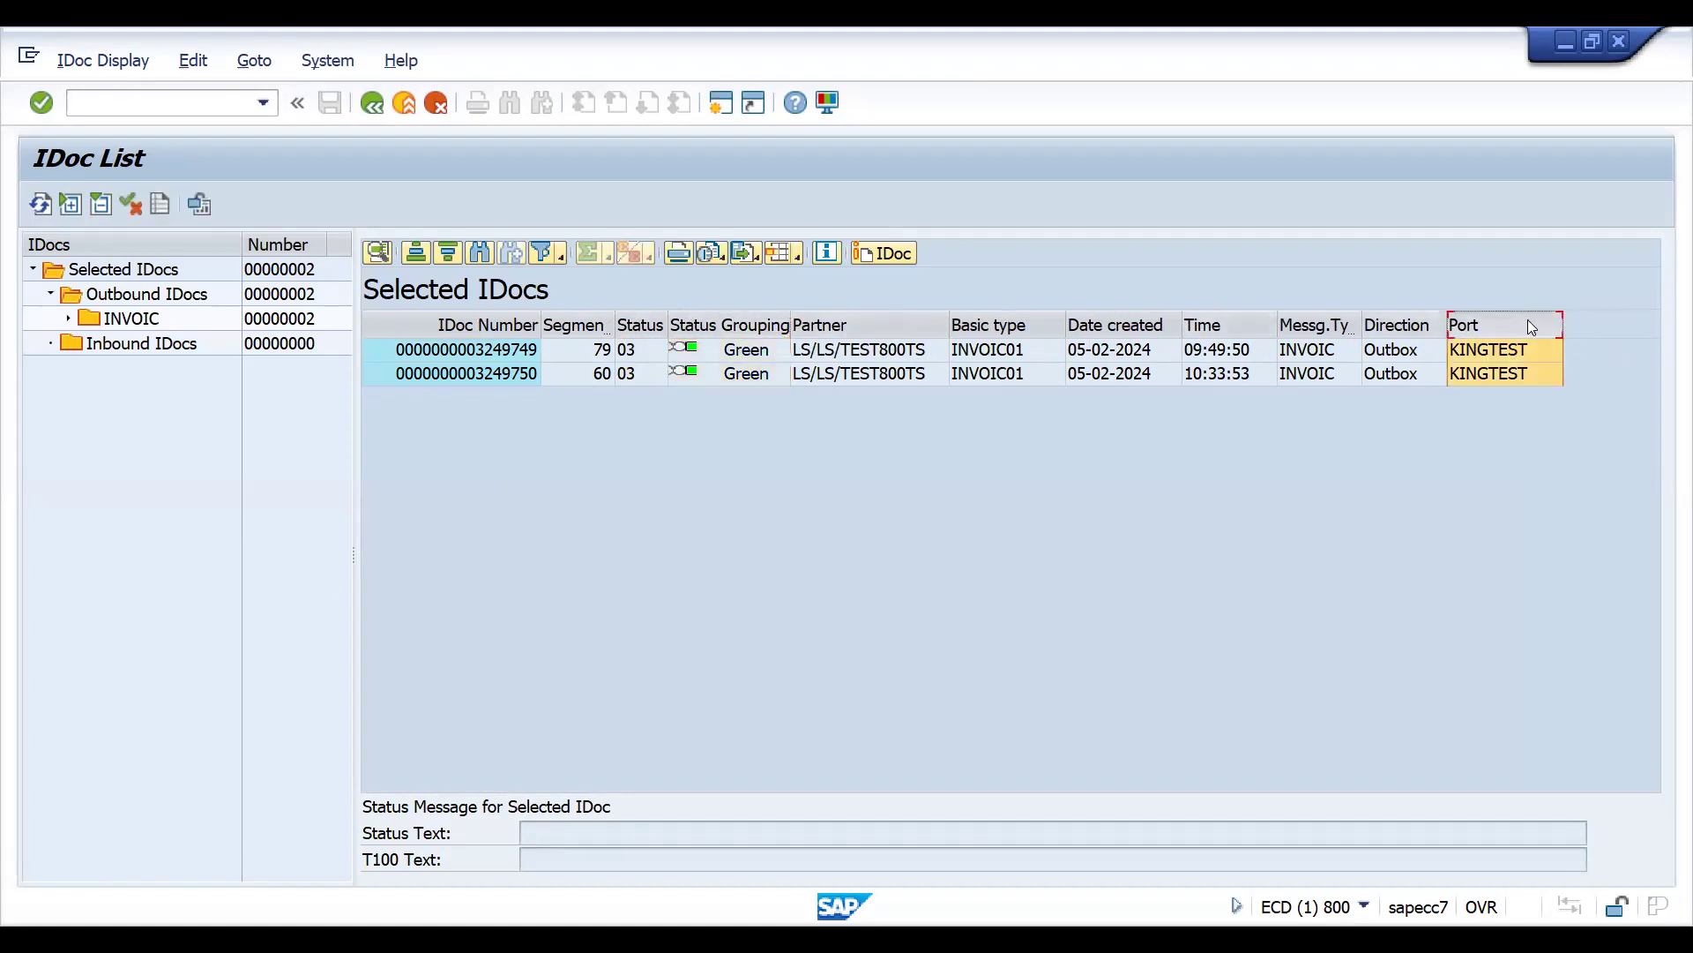
click(1323, 326)
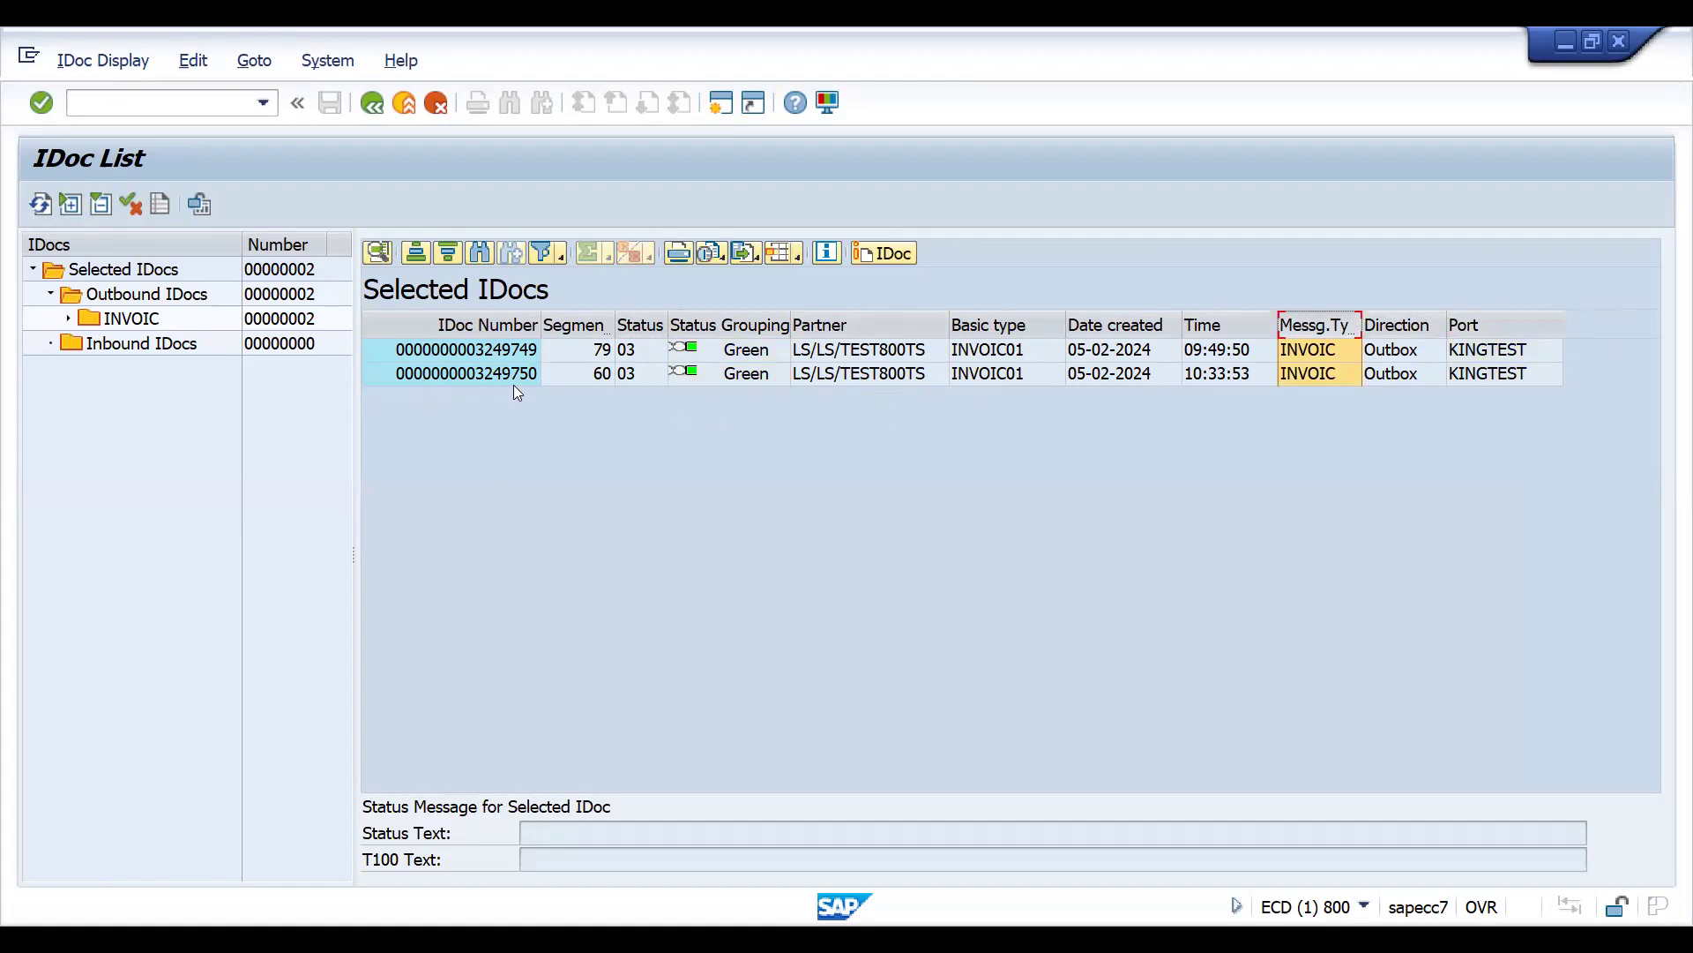
Display IDoc 3249749, expand its status records with the details of status 03, and return to SAP Easy Access
double_click(483, 351)
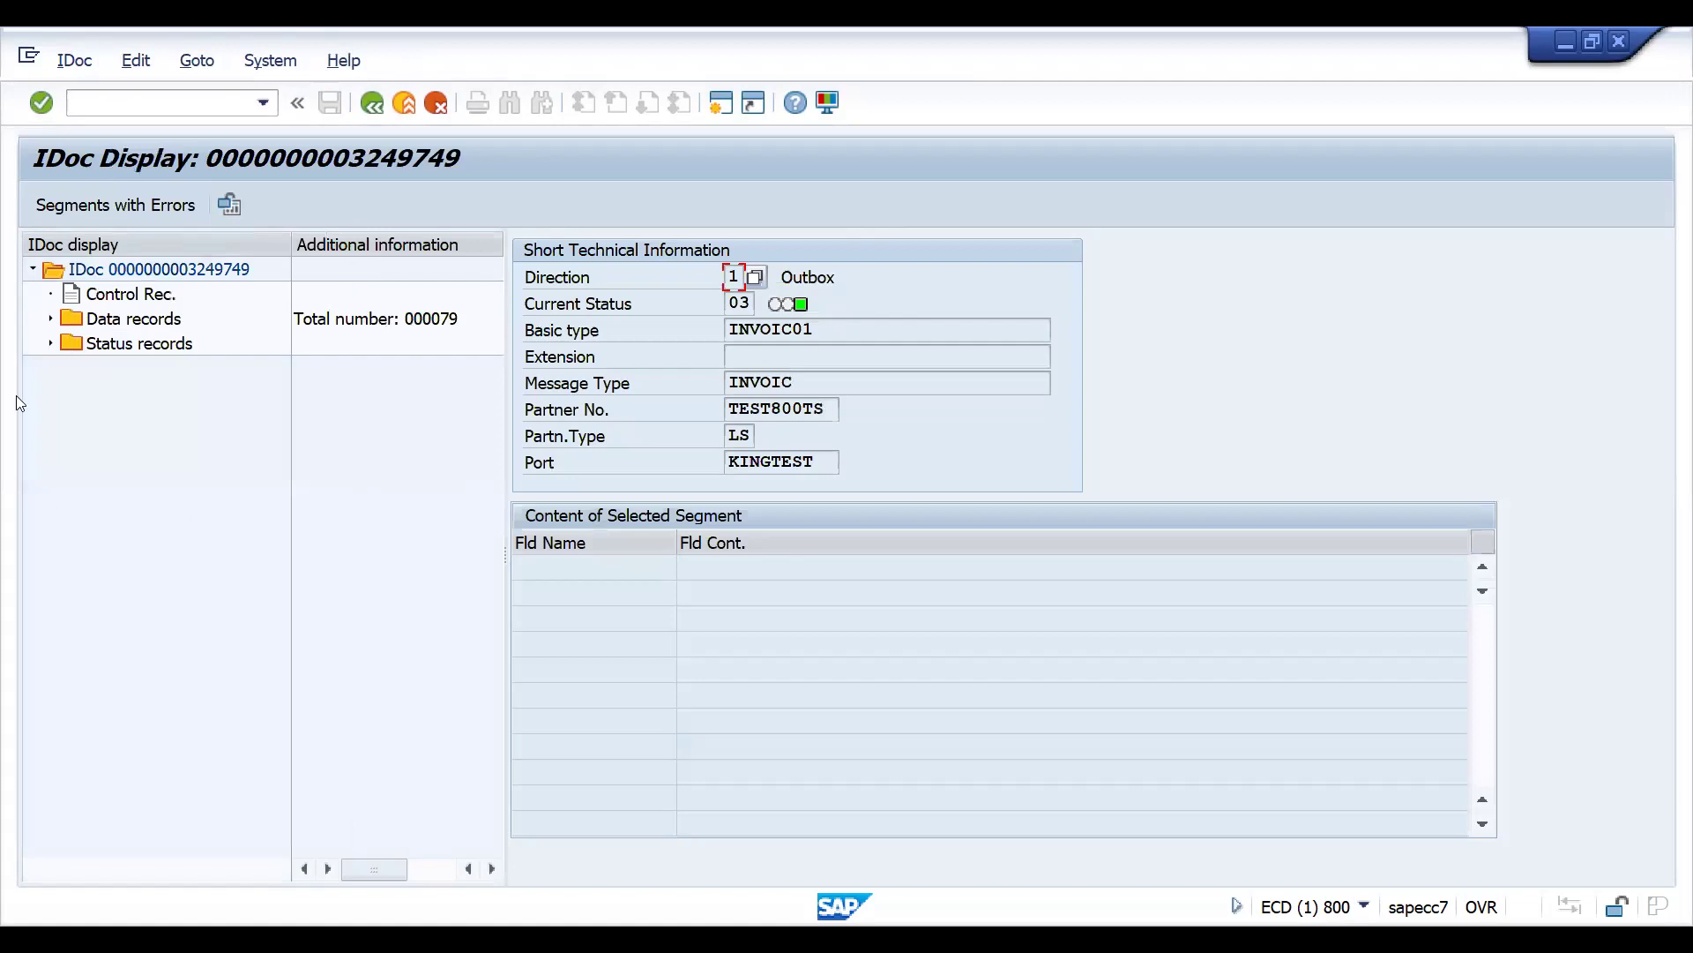
click(51, 343)
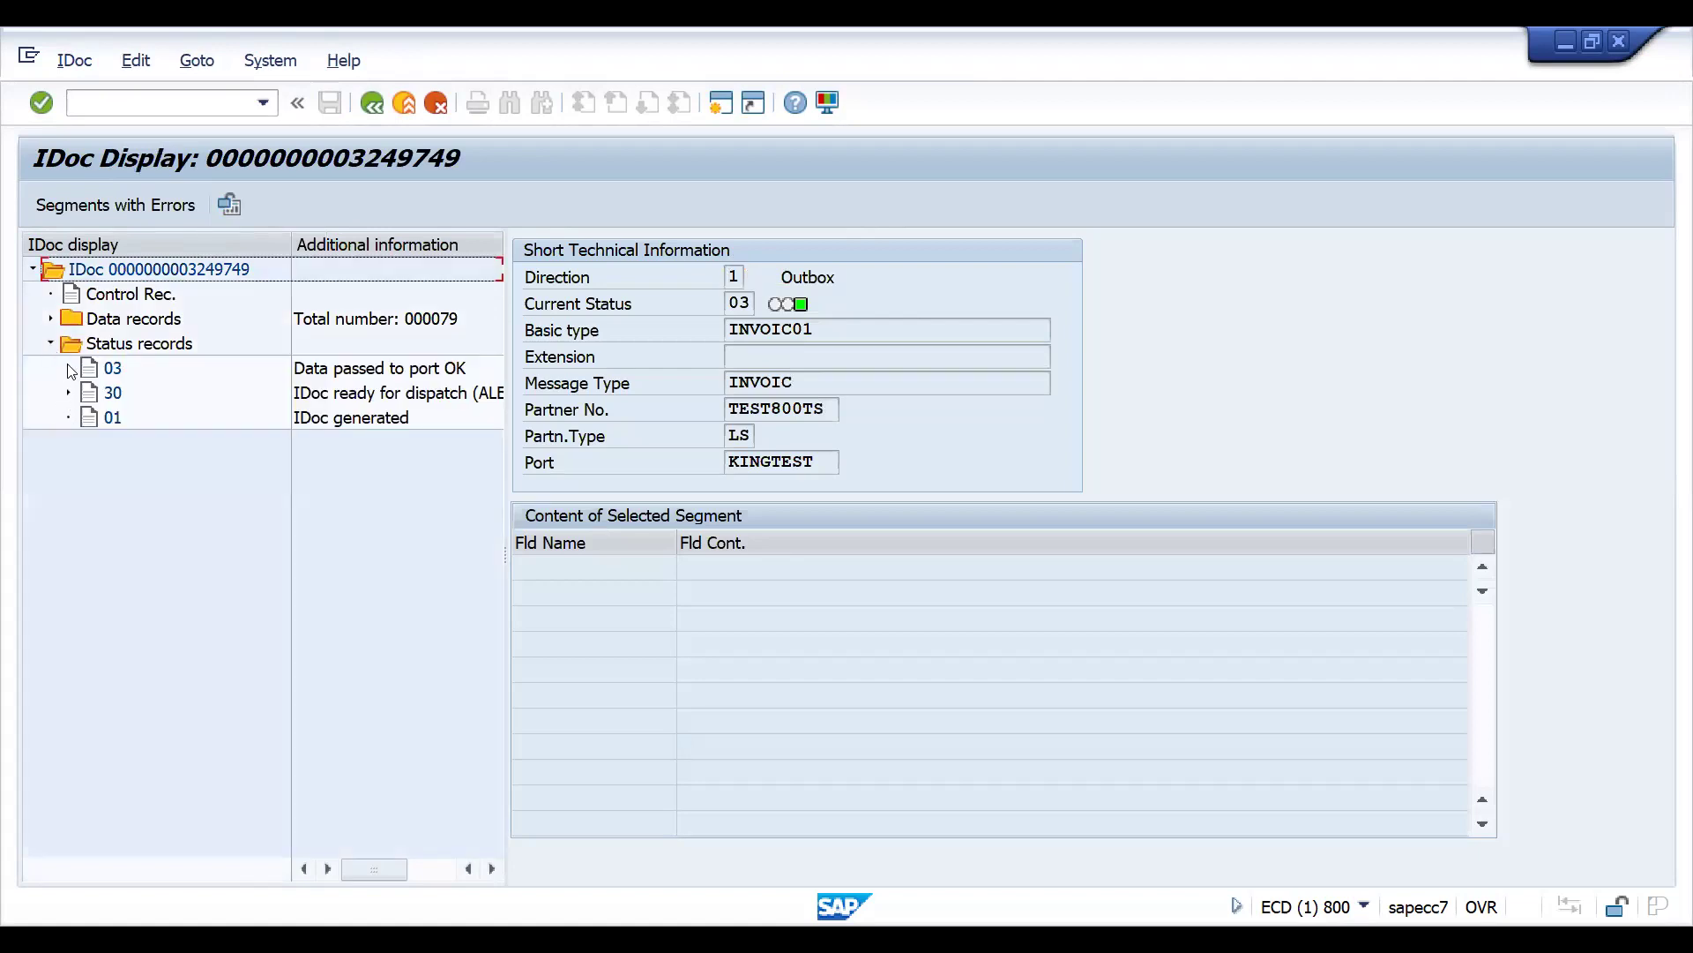
click(68, 368)
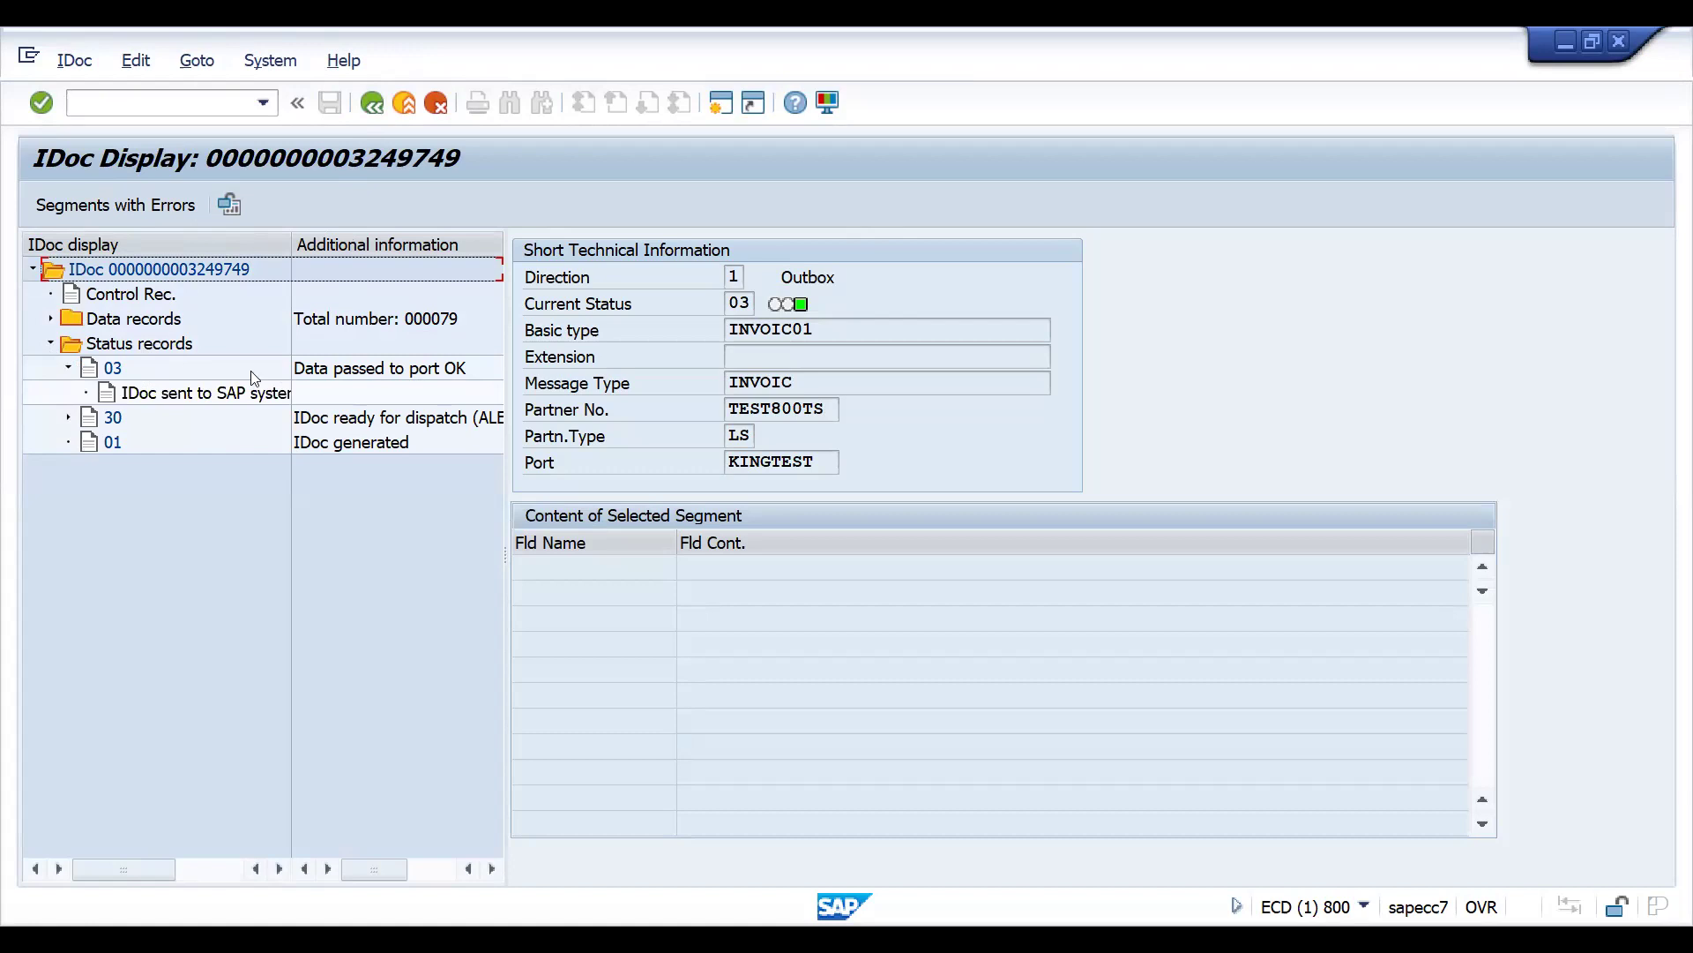
click(373, 112)
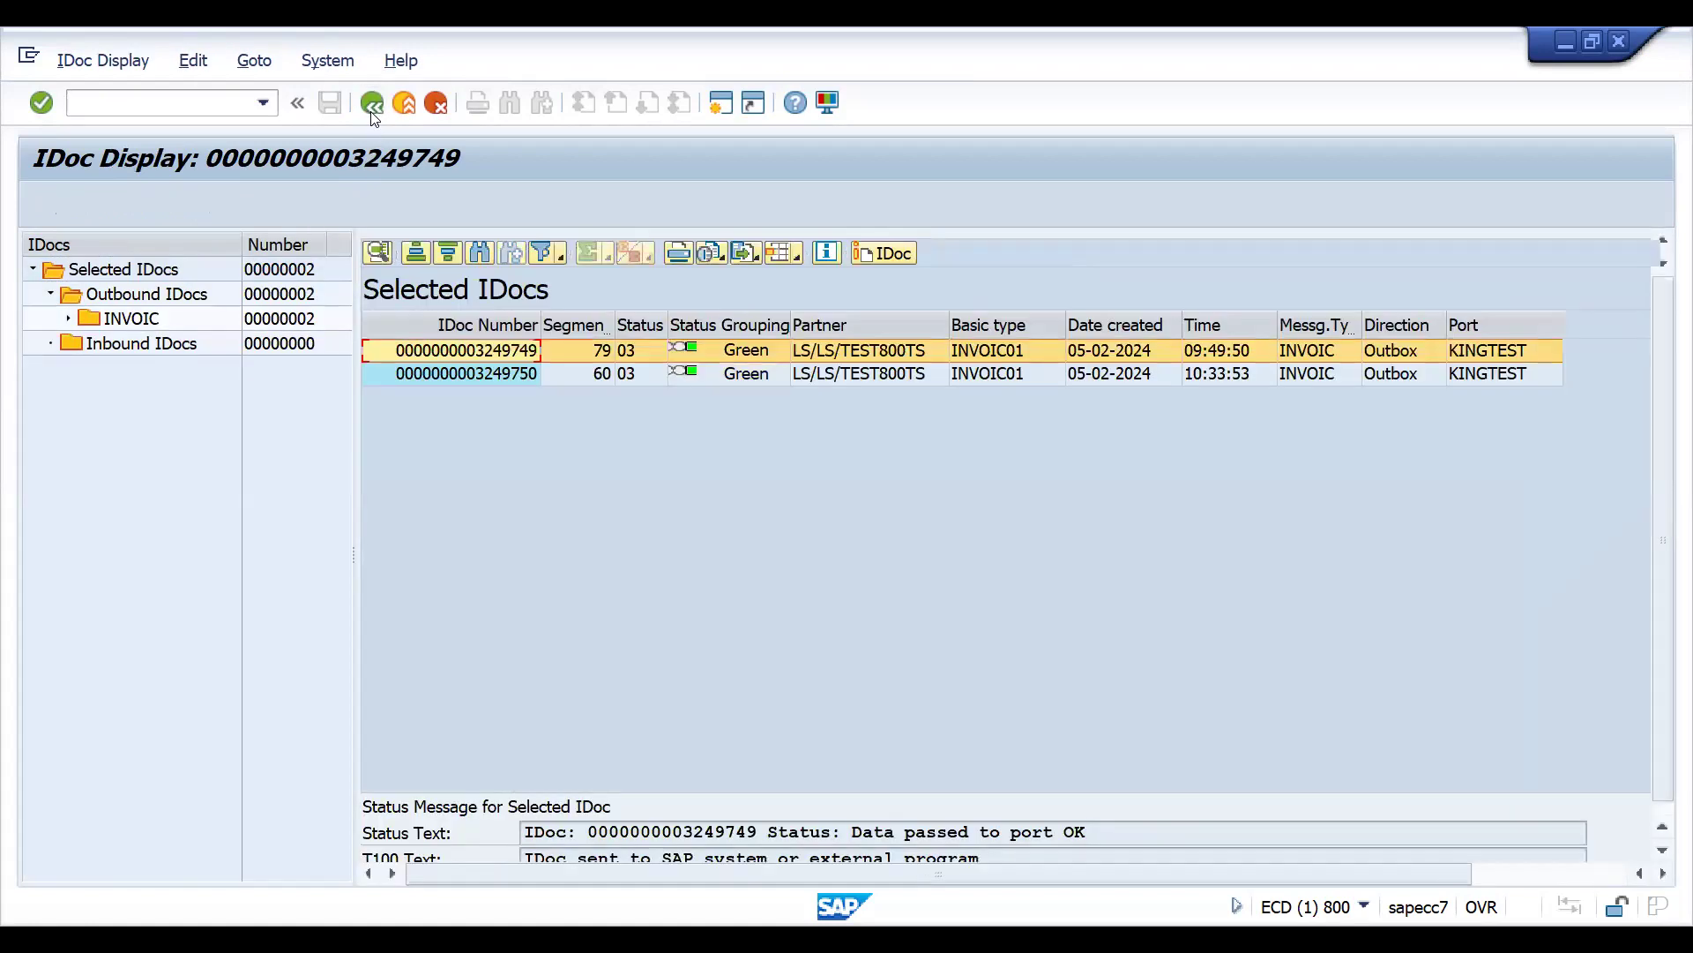
click(372, 112)
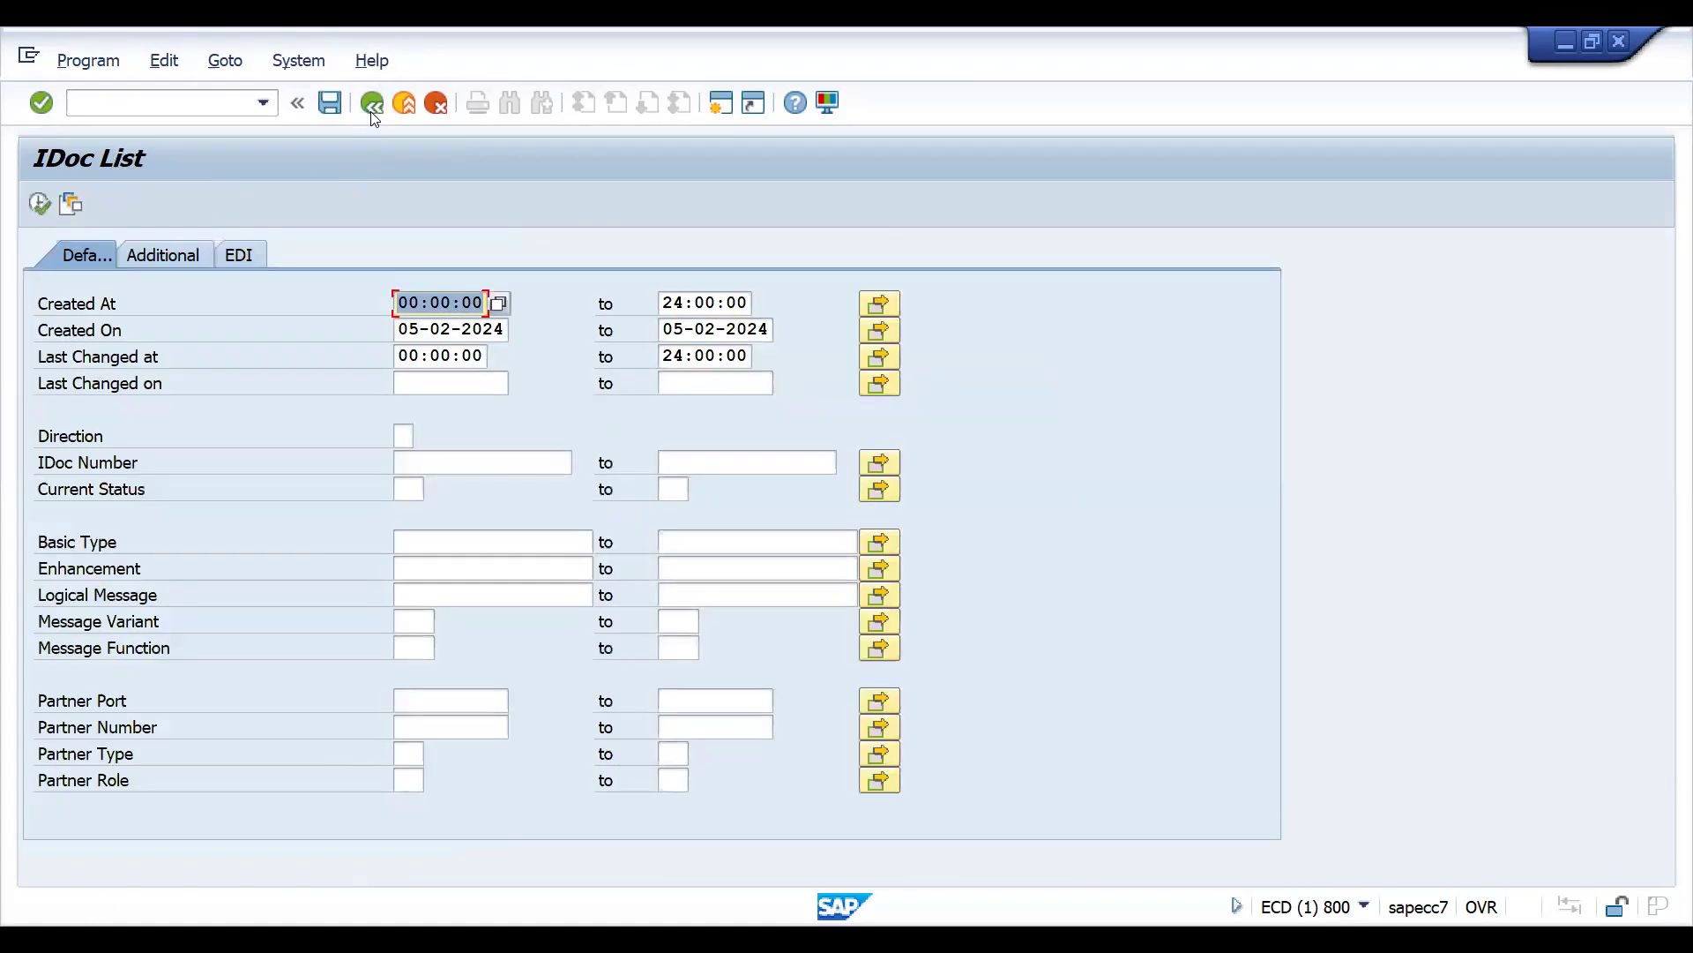
click(372, 112)
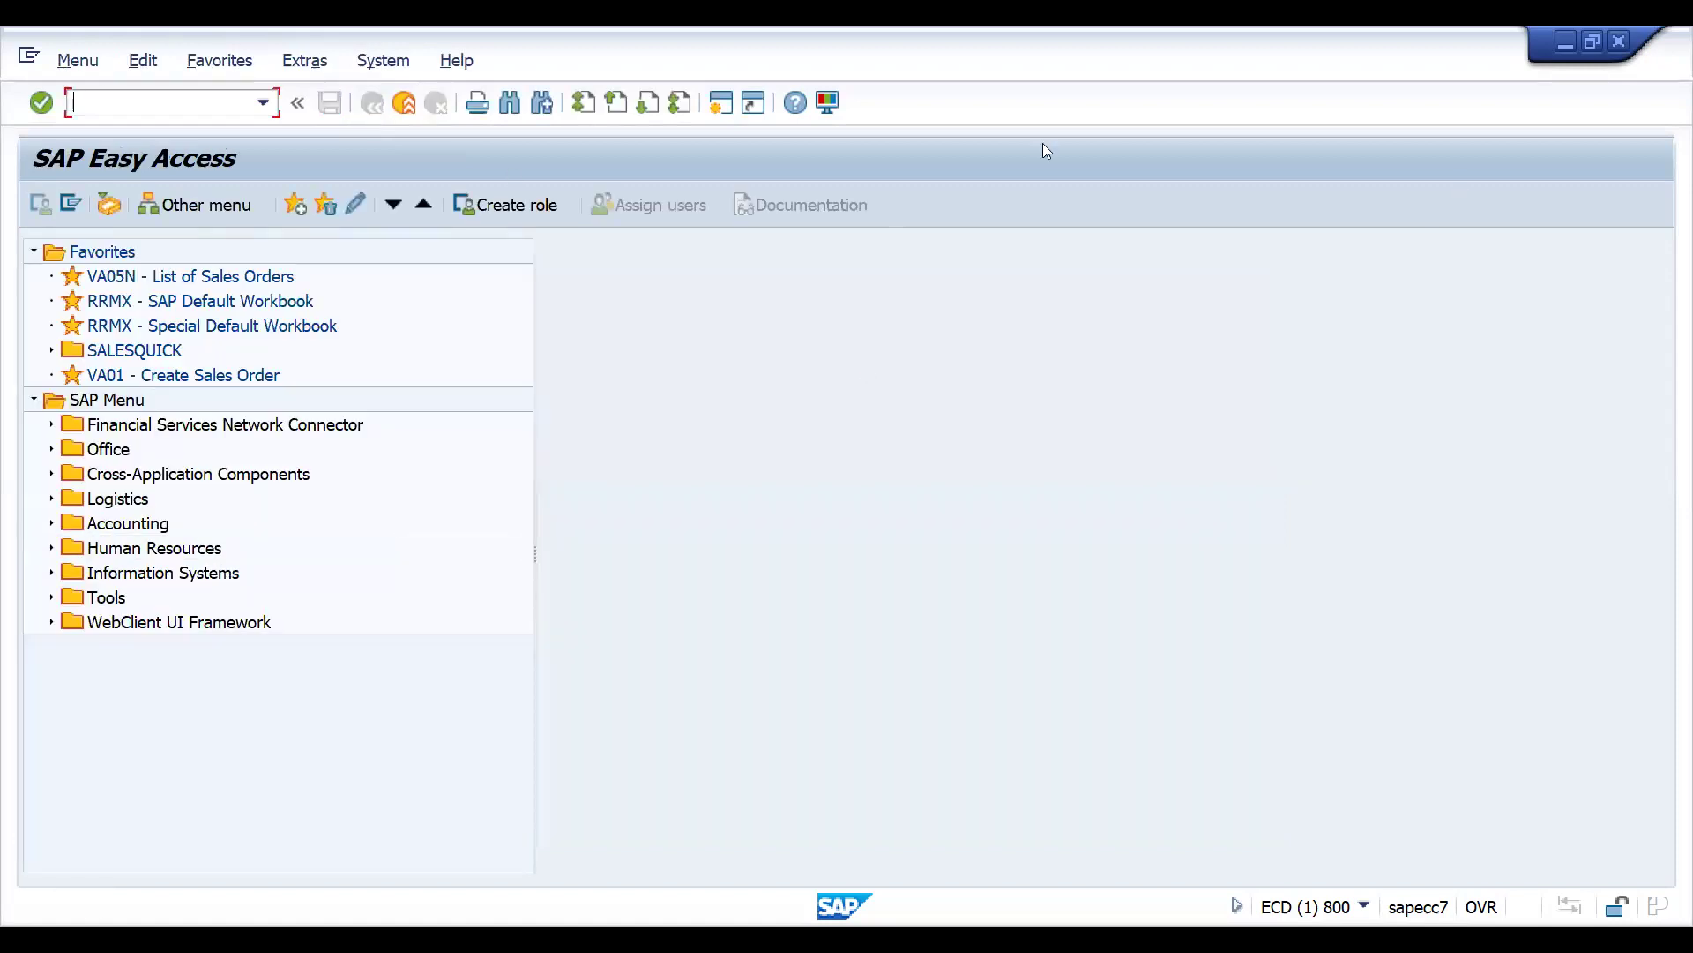
Switch to the web browser and look through the courses on the instructor's Udemy profile page
key(alt+Tab)
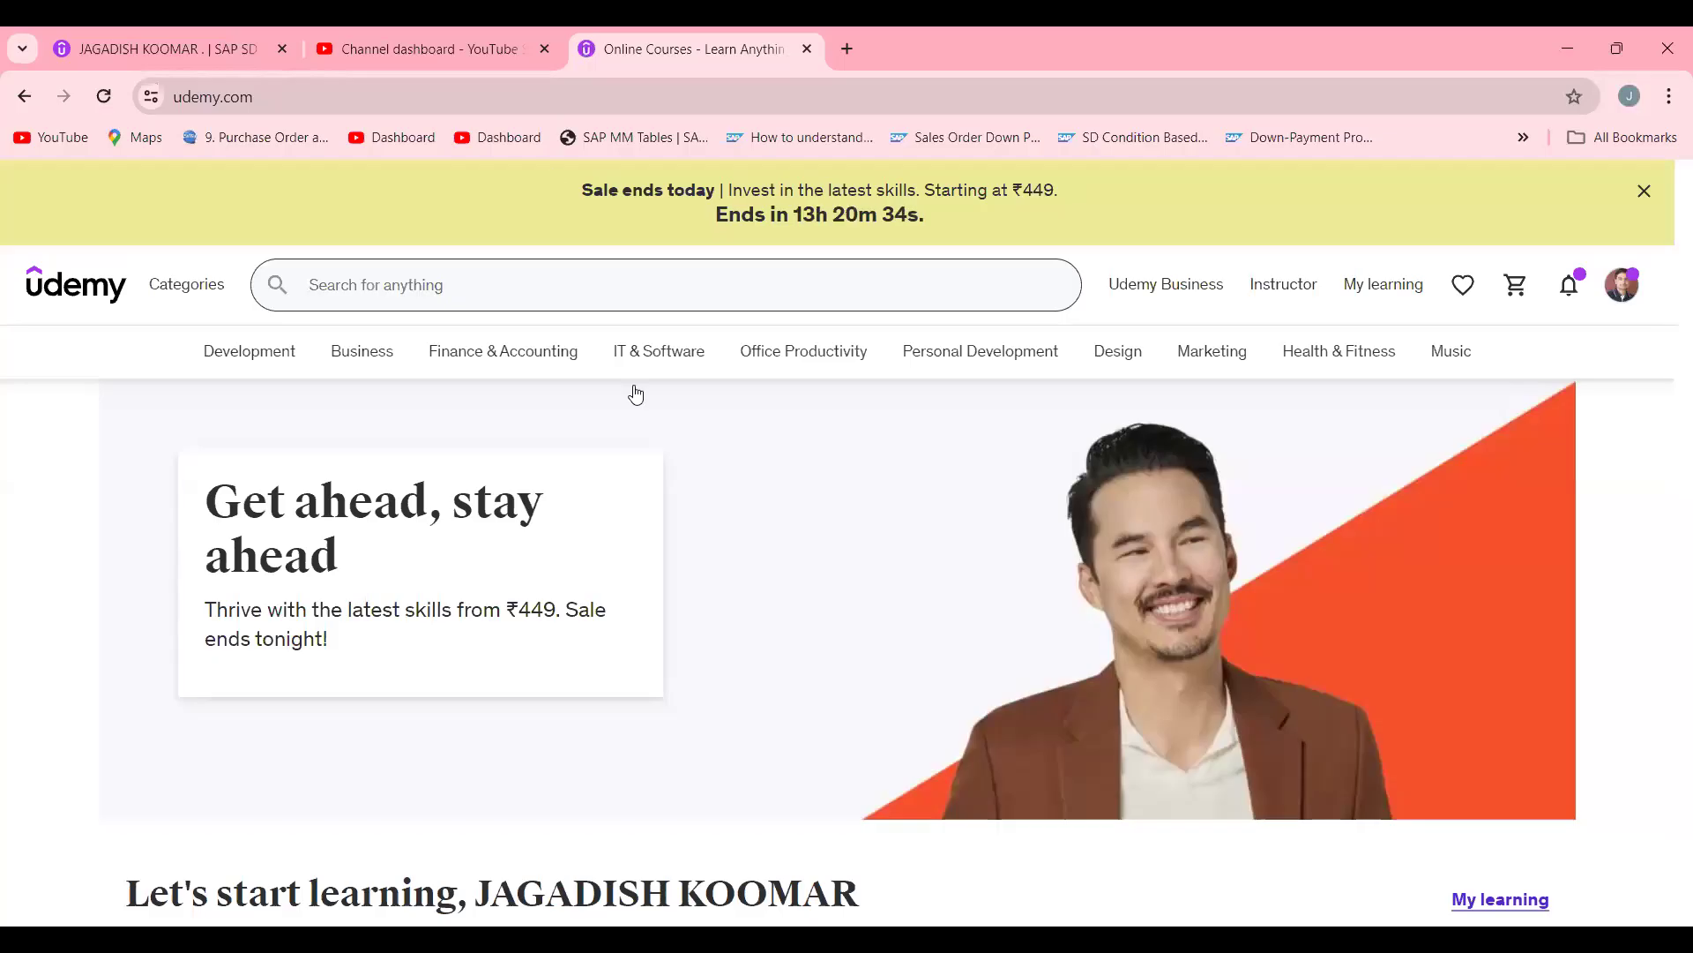
click(192, 44)
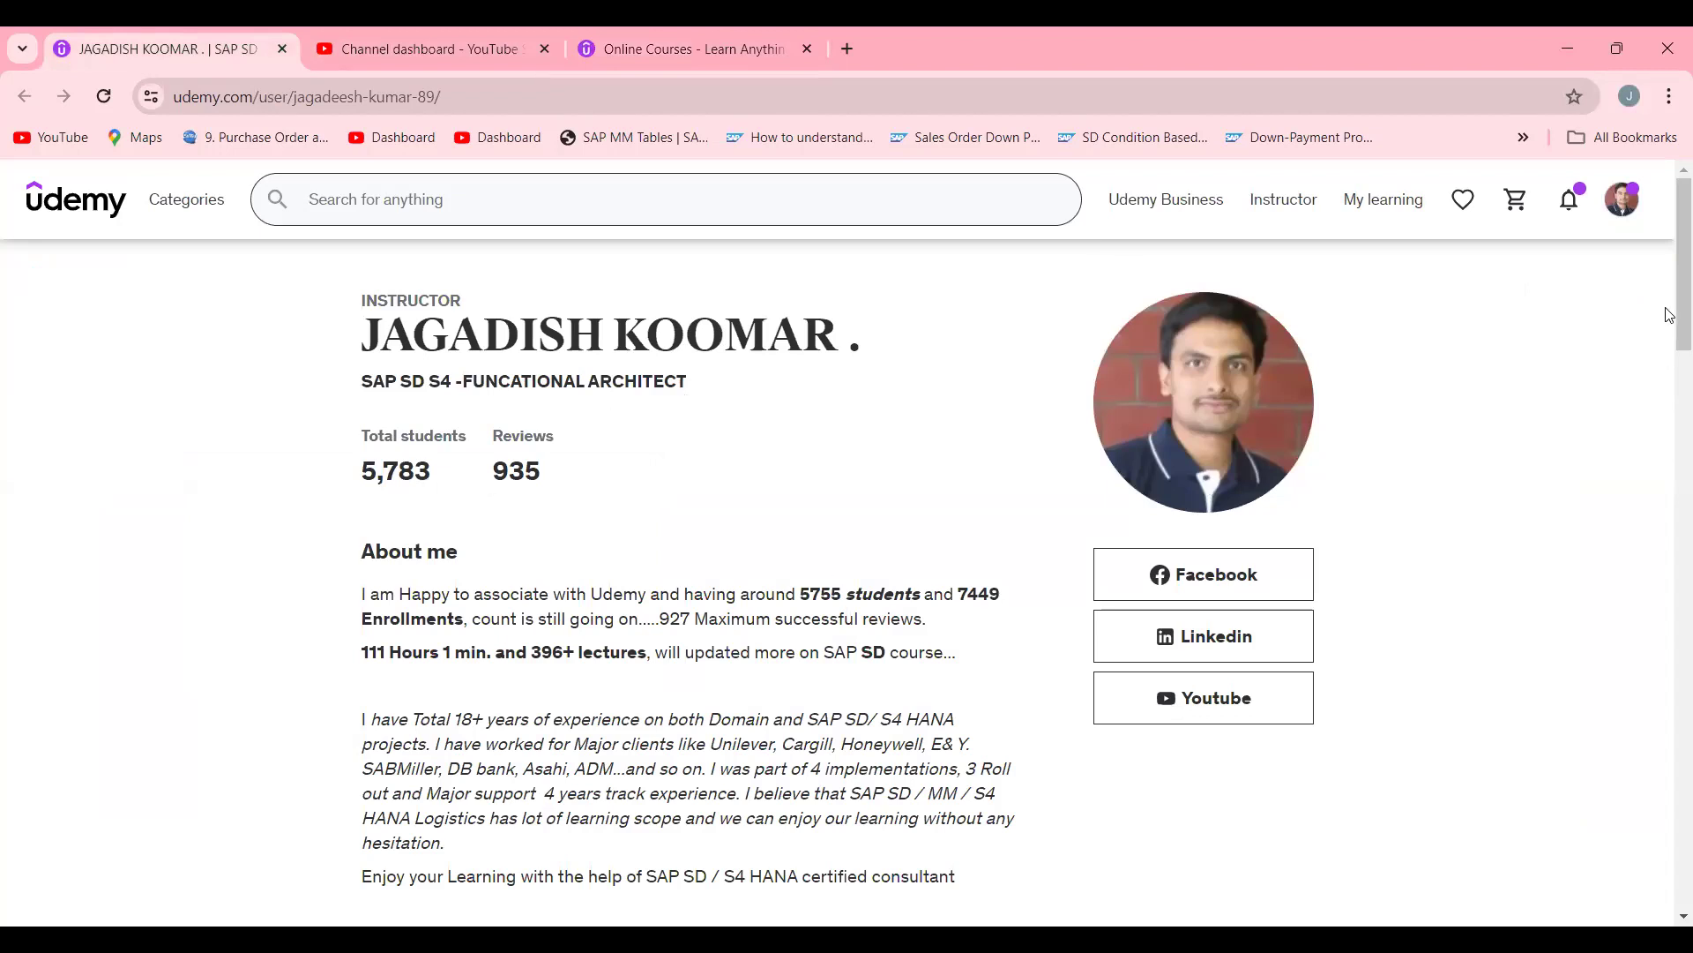
drag(1670, 295, 1670, 499)
scroll(1669, 499, down, 3)
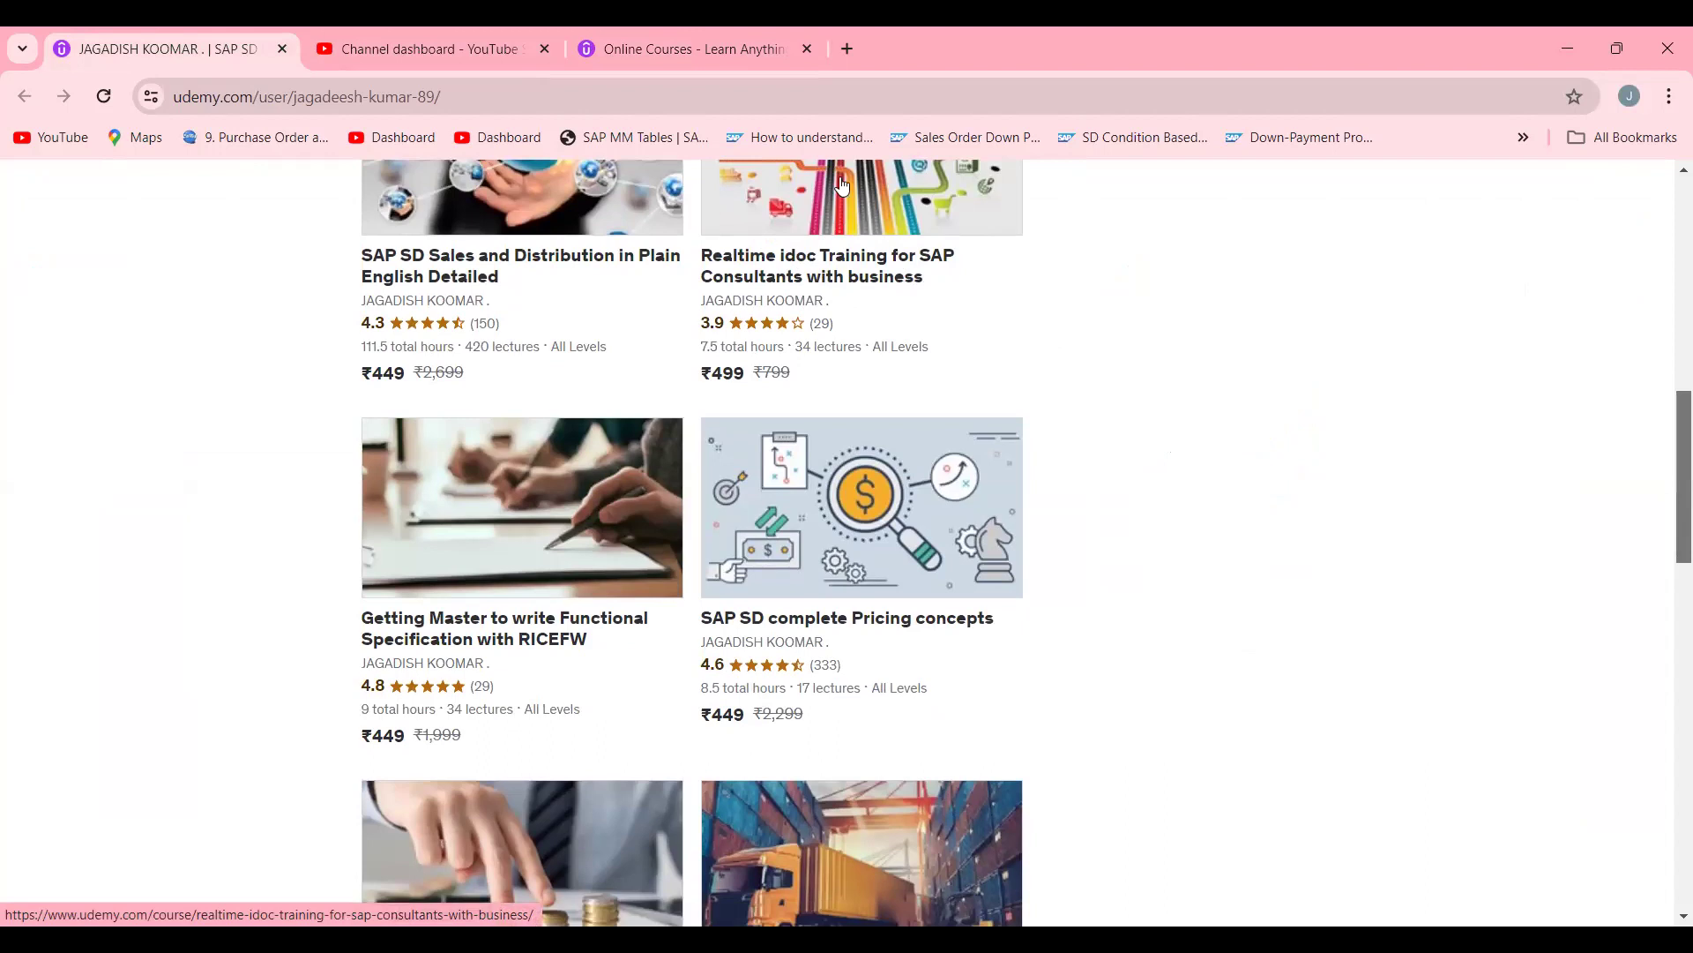
key(alt+Tab)
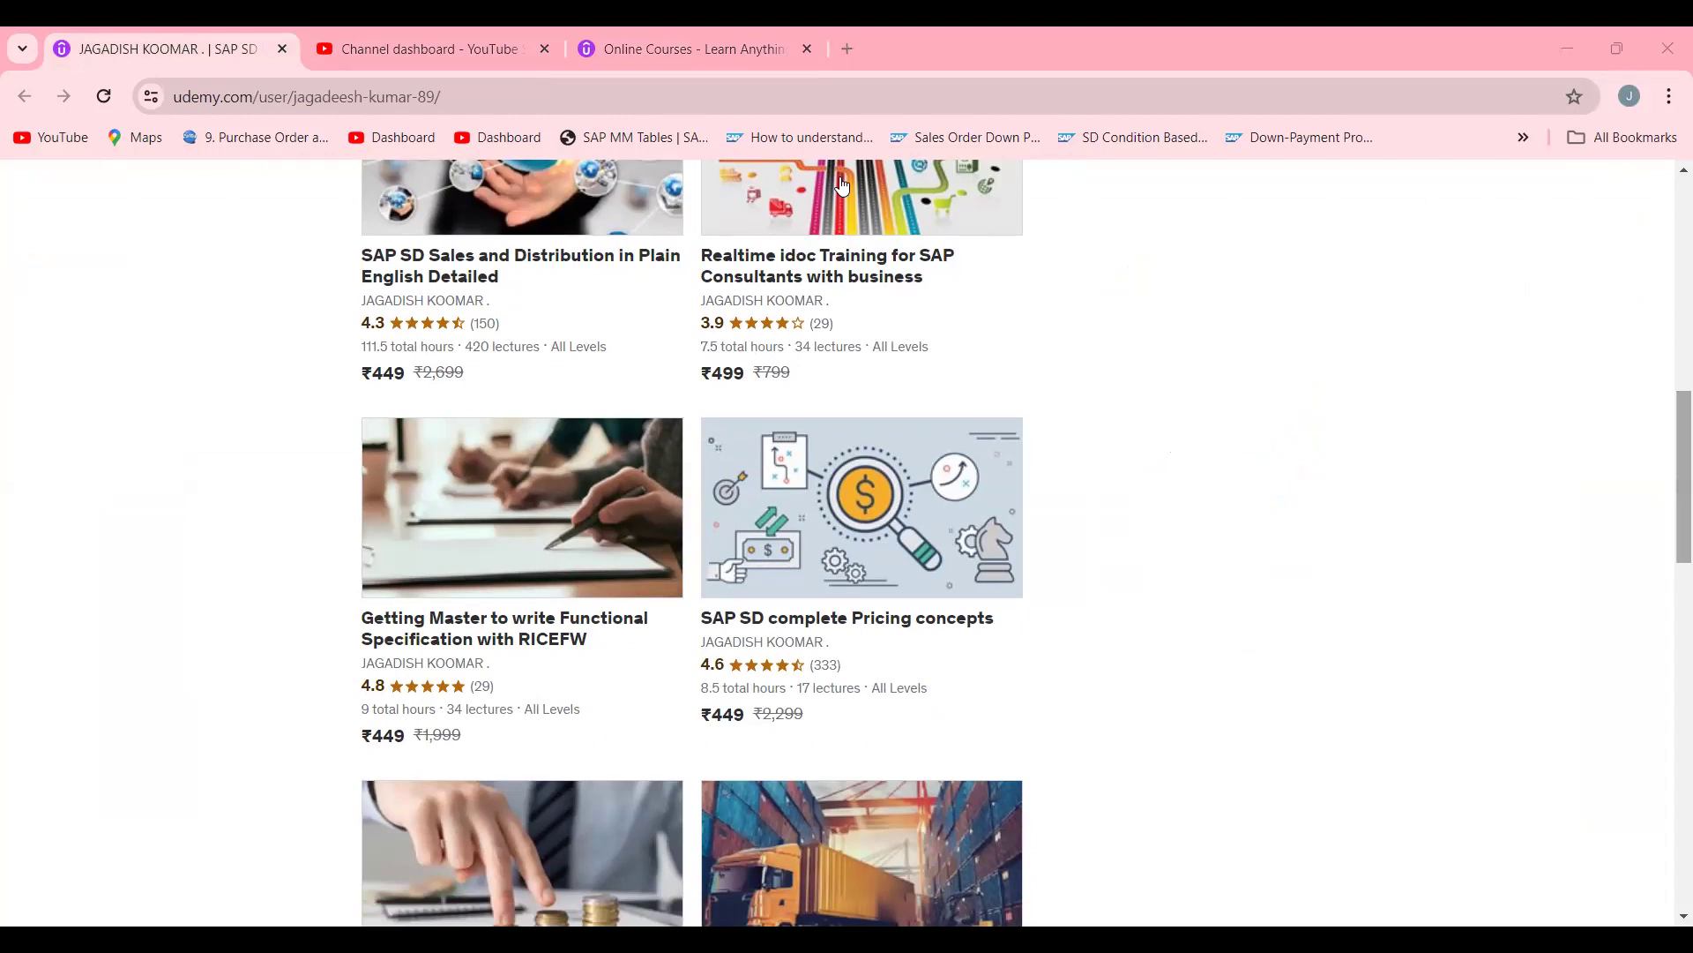